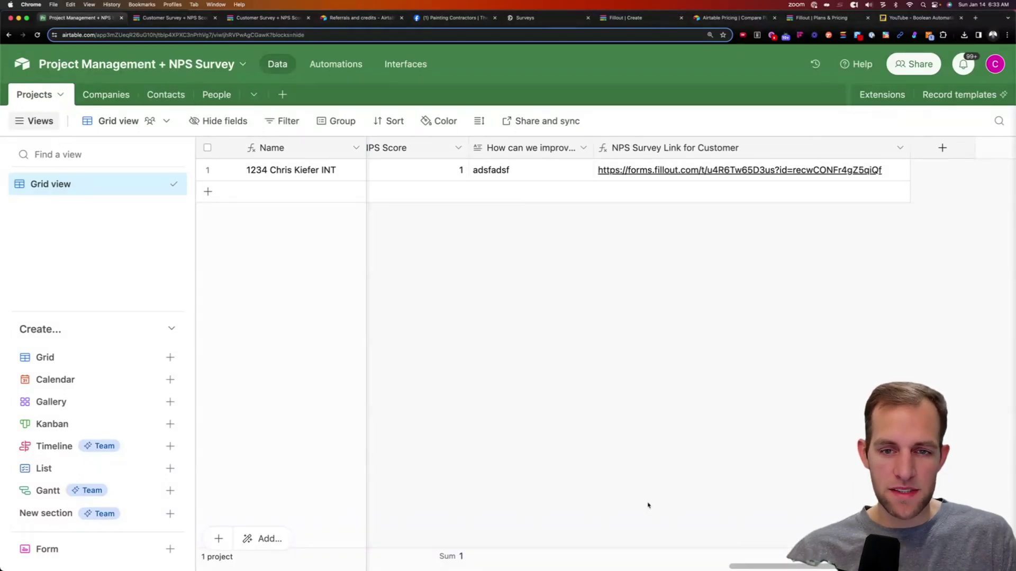
Step: Scroll the Projects grid and open Automations, showing an empty Automation 1 awaiting a trigger
{"action": "left_click_drag", "start_coordinate": [774, 567], "coordinate": [639, 567]}
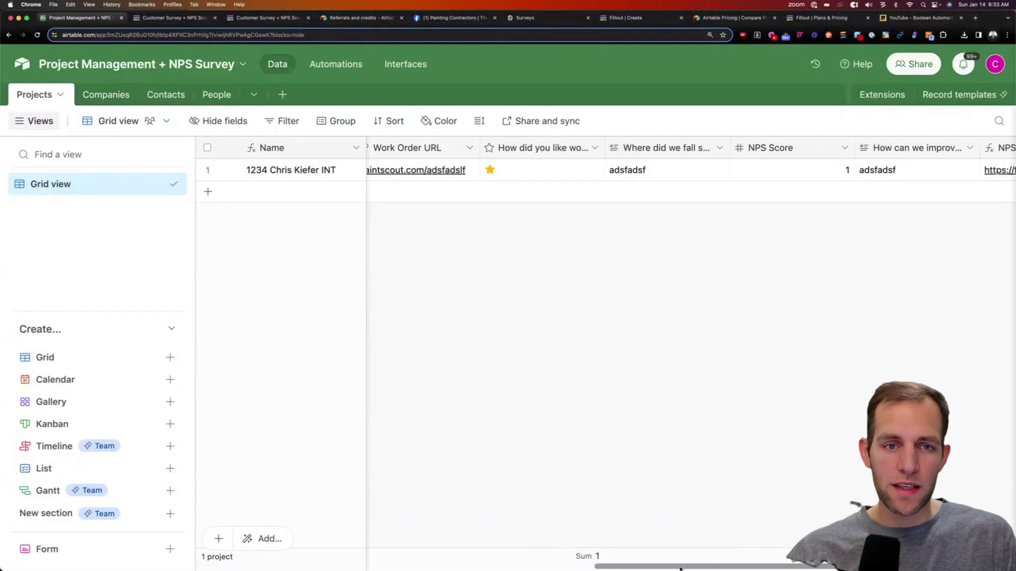
{"action": "left_click", "coordinate": [343, 69]}
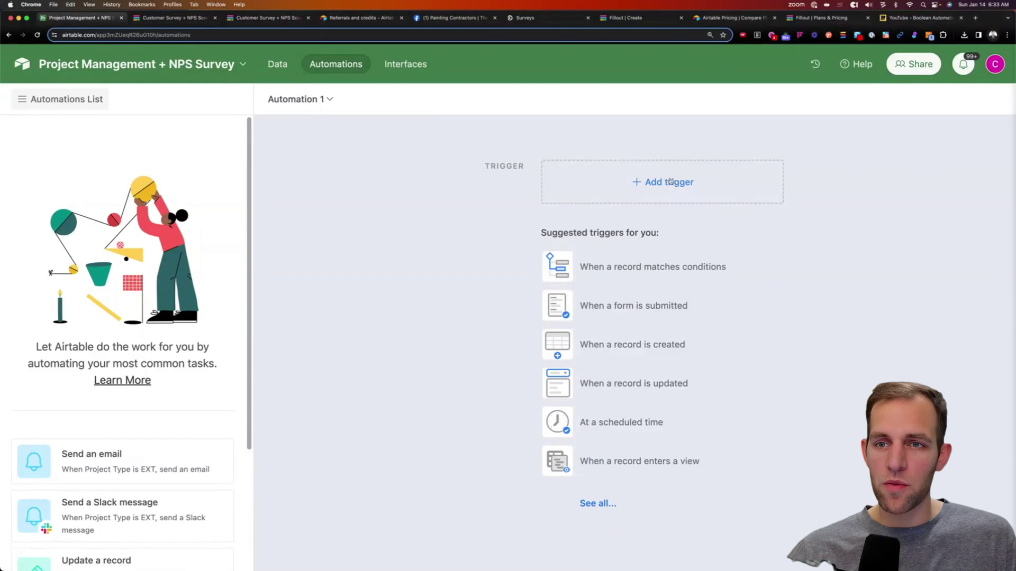
Step: On the Airtable pricing page, highlight the Free plan's '100 automation runs' limit
{"action": "left_click", "coordinate": [733, 17]}
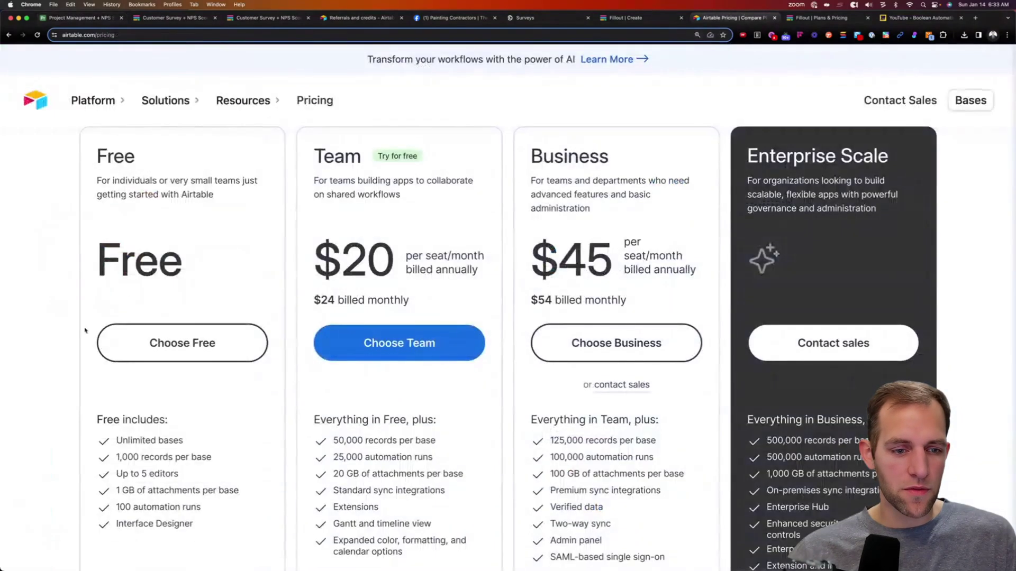
{"action": "scroll", "coordinate": [135, 344], "scroll_direction": "down", "scroll_amount": 1}
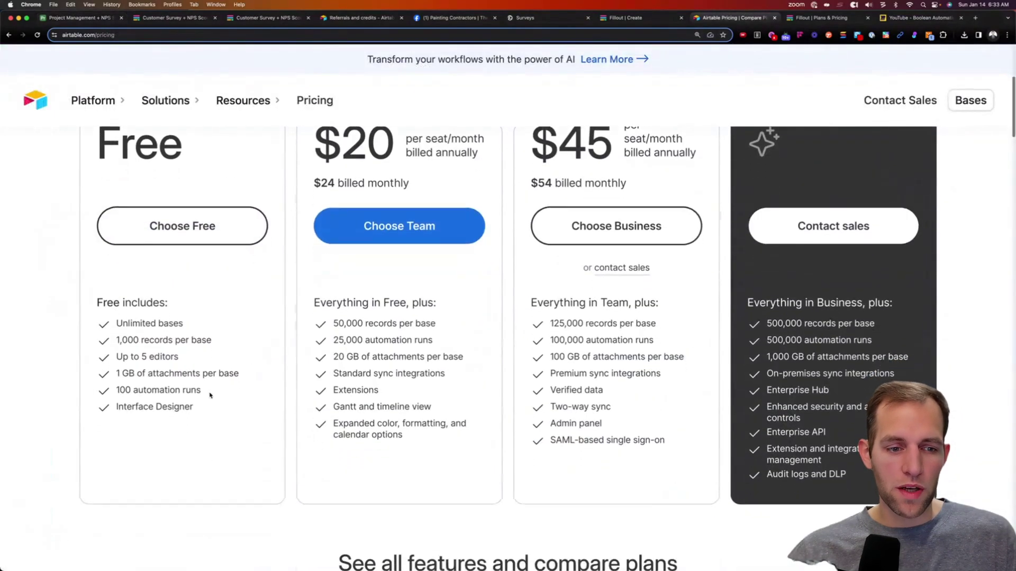
{"action": "left_click_drag", "start_coordinate": [201, 389], "coordinate": [136, 397]}
{"action": "scroll", "coordinate": [178, 389], "scroll_direction": "up", "scroll_amount": 1}
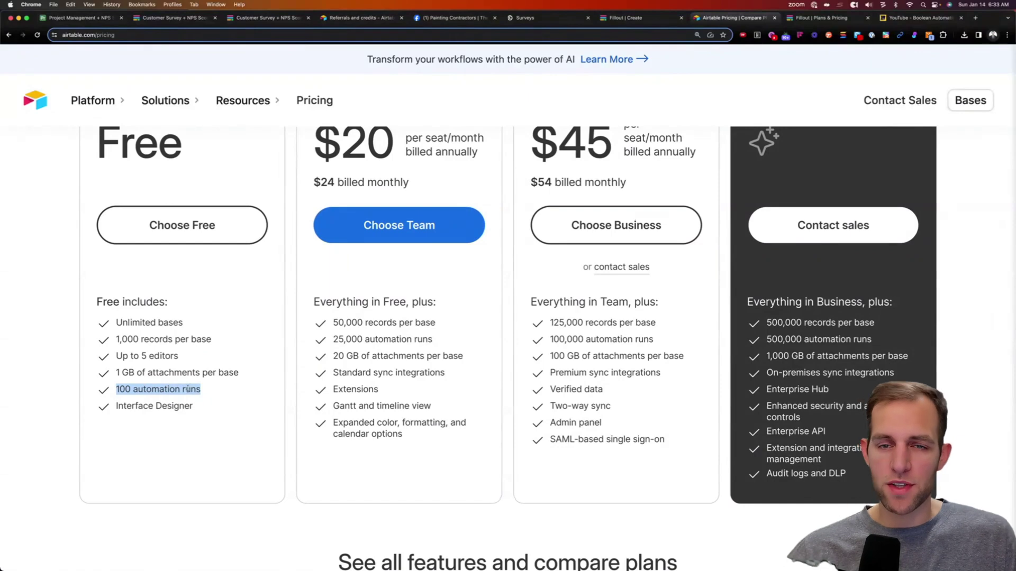
{"action": "scroll", "coordinate": [216, 333], "scroll_direction": "up", "scroll_amount": 1}
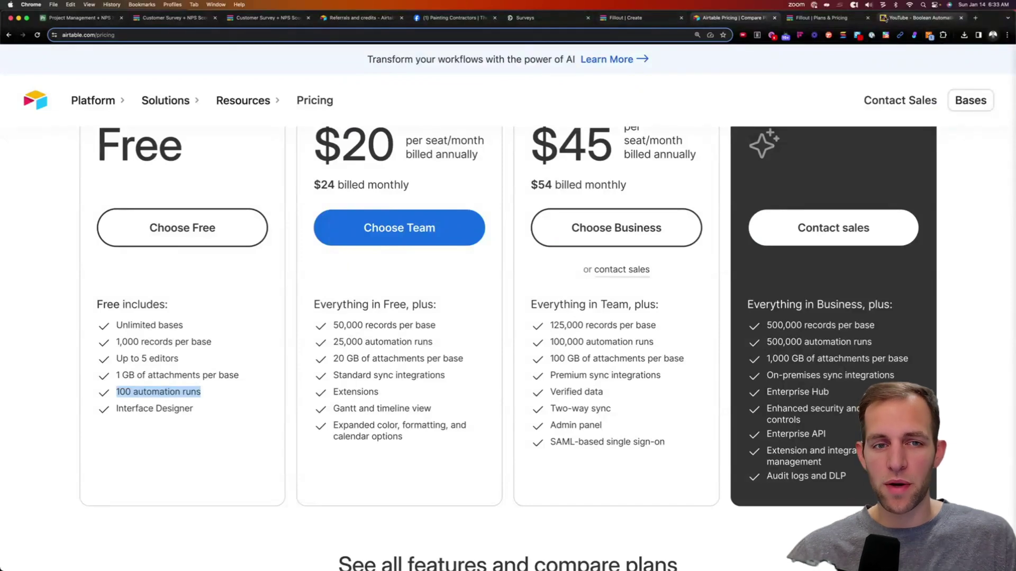
{"action": "scroll", "coordinate": [211, 265], "scroll_direction": "up", "scroll_amount": 2}
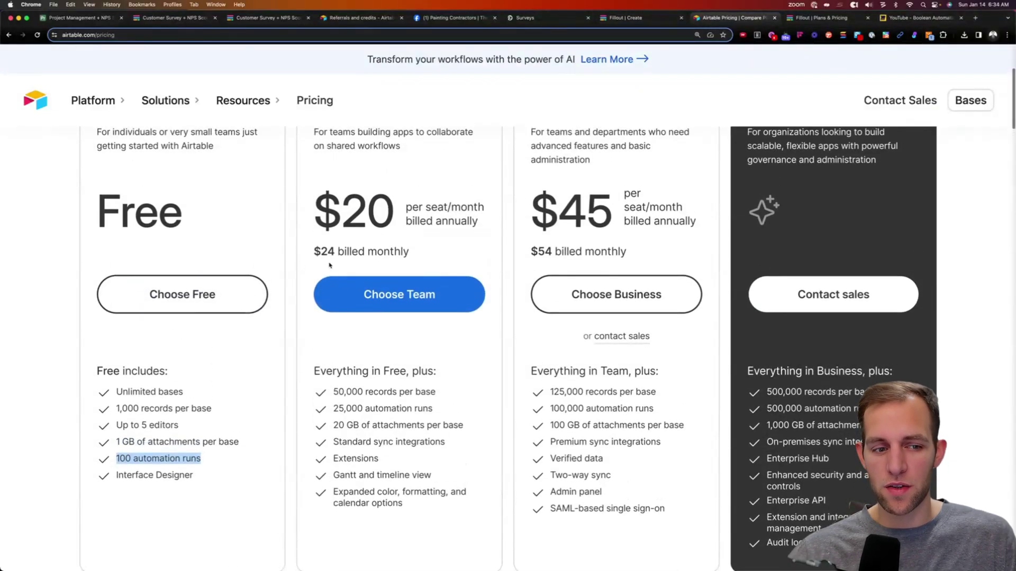
Step: Review the SwiftHand Painting survey and its thank-you page in Fillout, then return to Automation 1
{"action": "left_click", "coordinate": [625, 17]}
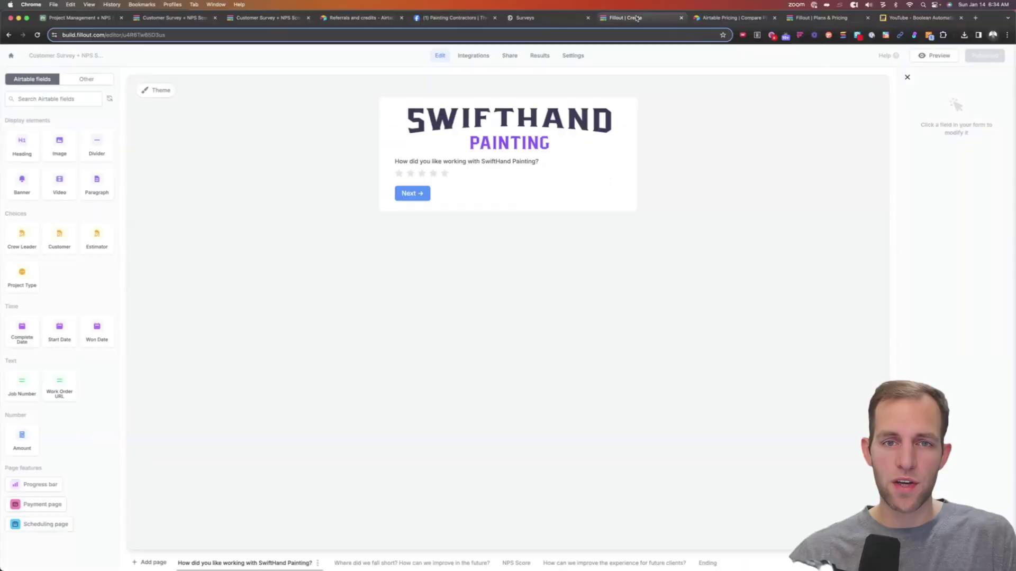
{"action": "left_click", "coordinate": [539, 18]}
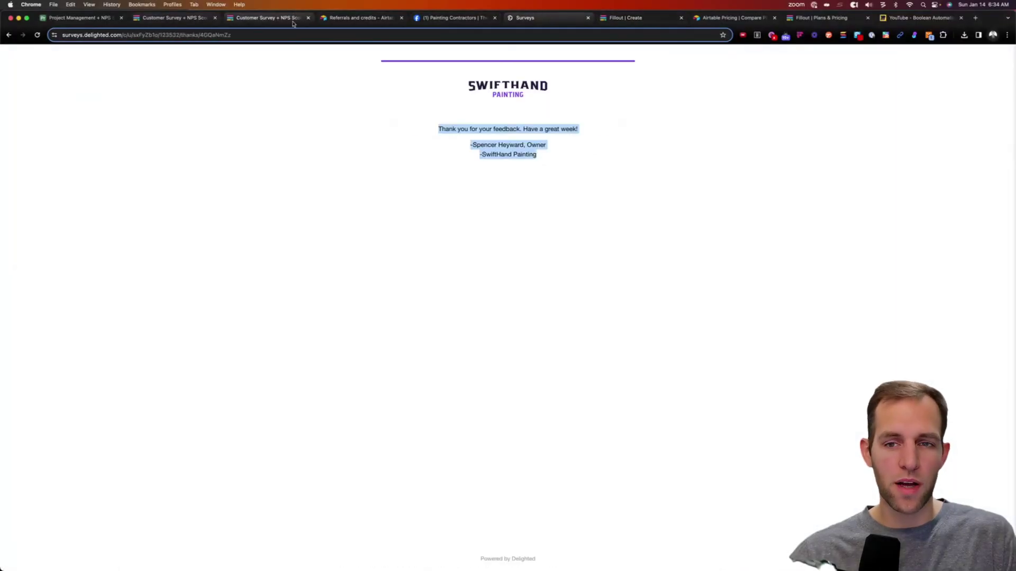
{"action": "left_click", "coordinate": [79, 17]}
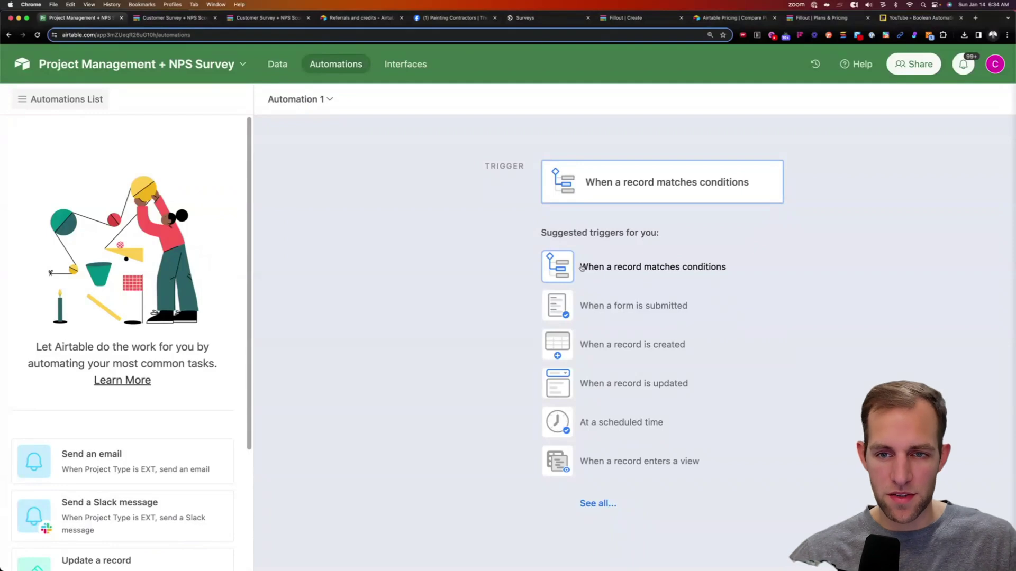
Step: Pick the 'When a record matches conditions' trigger, then review the Projects record's date columns
{"action": "left_click", "coordinate": [607, 273]}
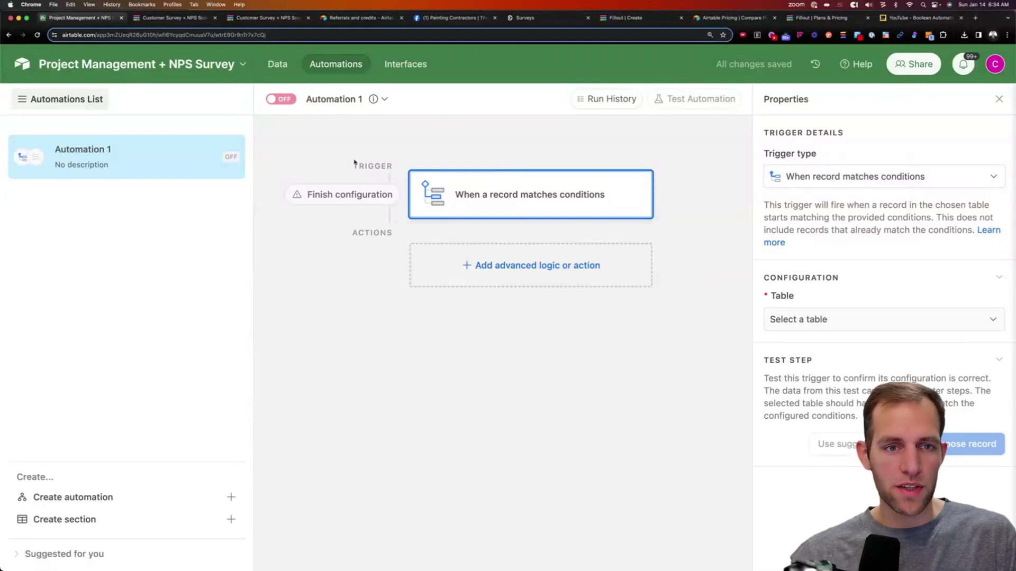
{"action": "left_click", "coordinate": [266, 70]}
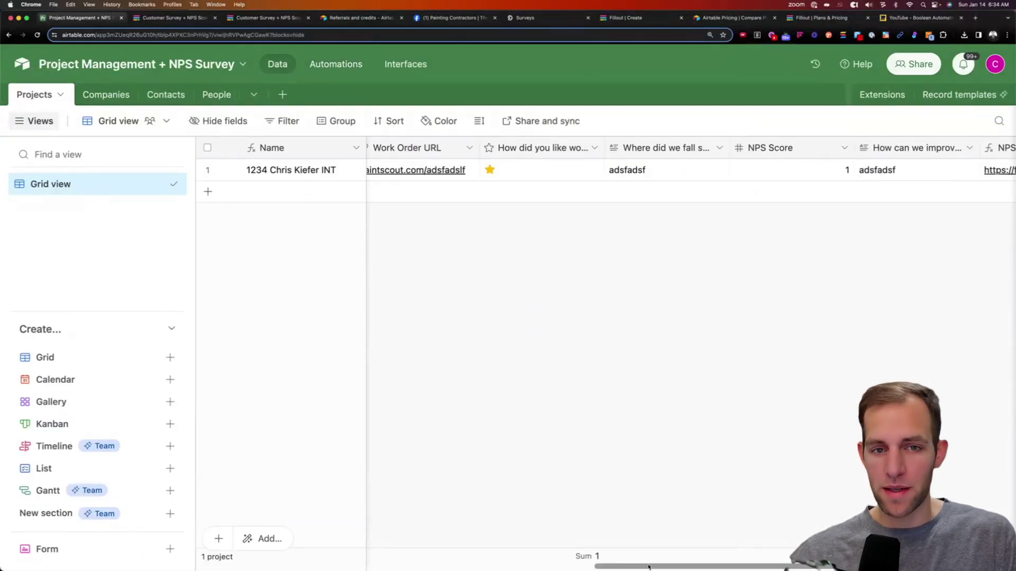
{"action": "left_click_drag", "start_coordinate": [650, 569], "coordinate": [217, 547]}
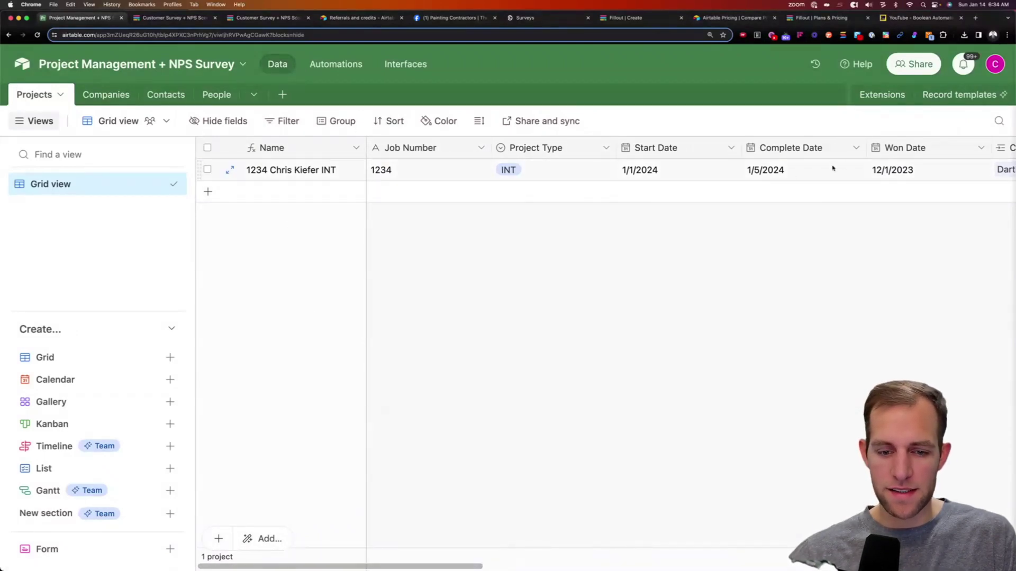
{"action": "left_click_drag", "start_coordinate": [354, 567], "coordinate": [503, 564]}
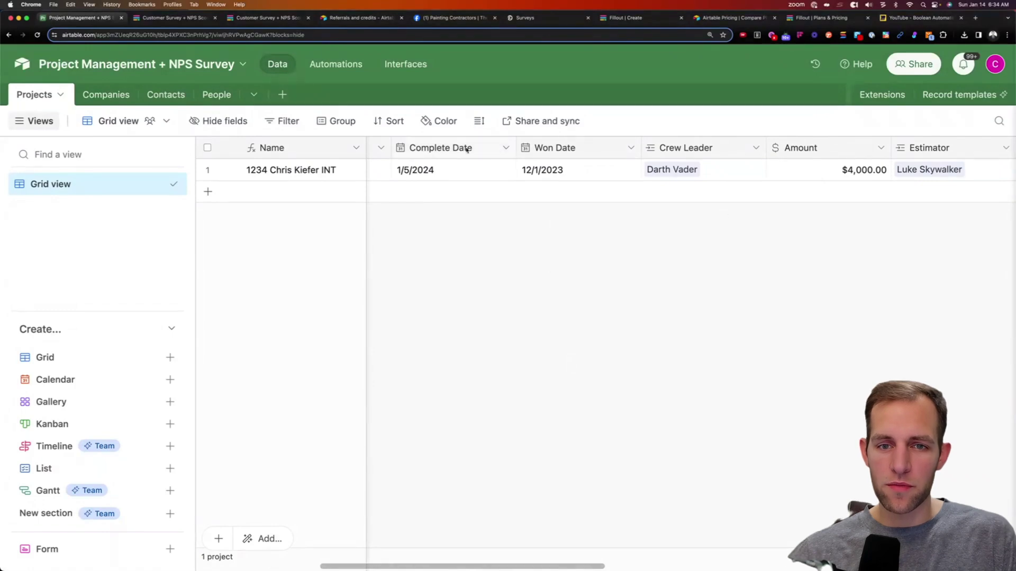
Step: Insert a Checkbox field named 'Work Complete' to the right of Complete Date
{"action": "right_click", "coordinate": [481, 149]}
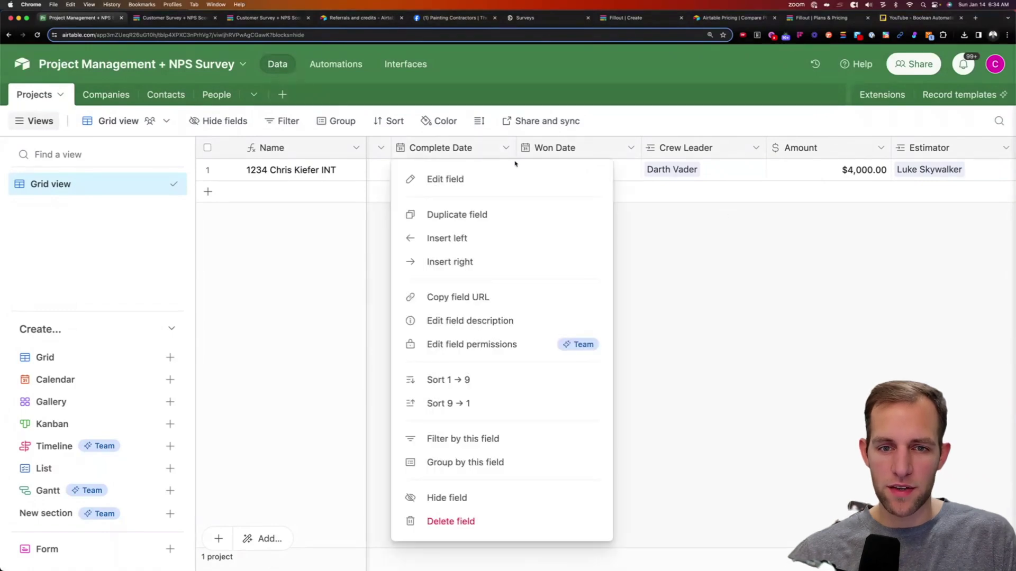
{"action": "left_click", "coordinate": [485, 261]}
{"action": "type", "text": "Work"}
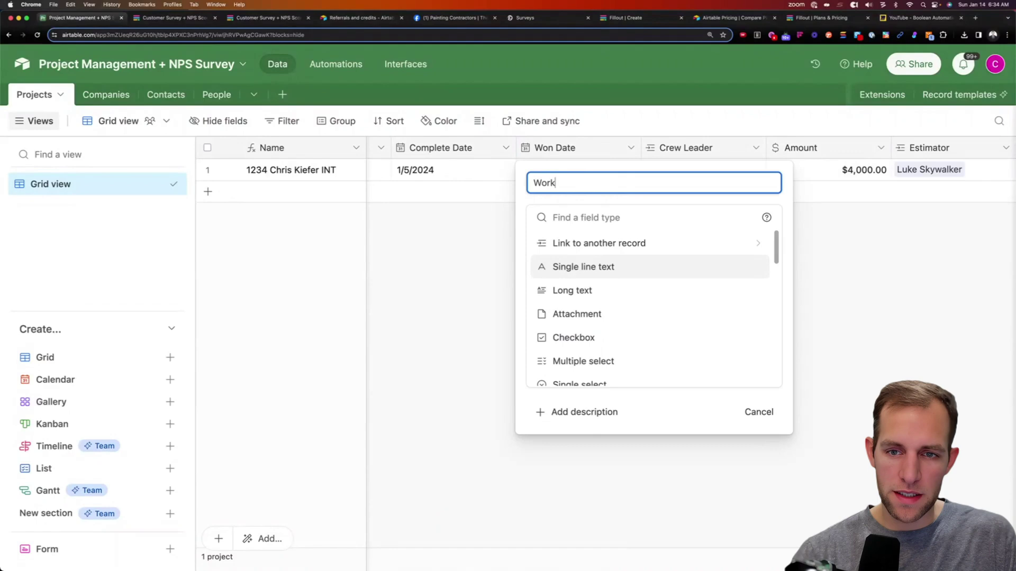
{"action": "type", "text": " C"}
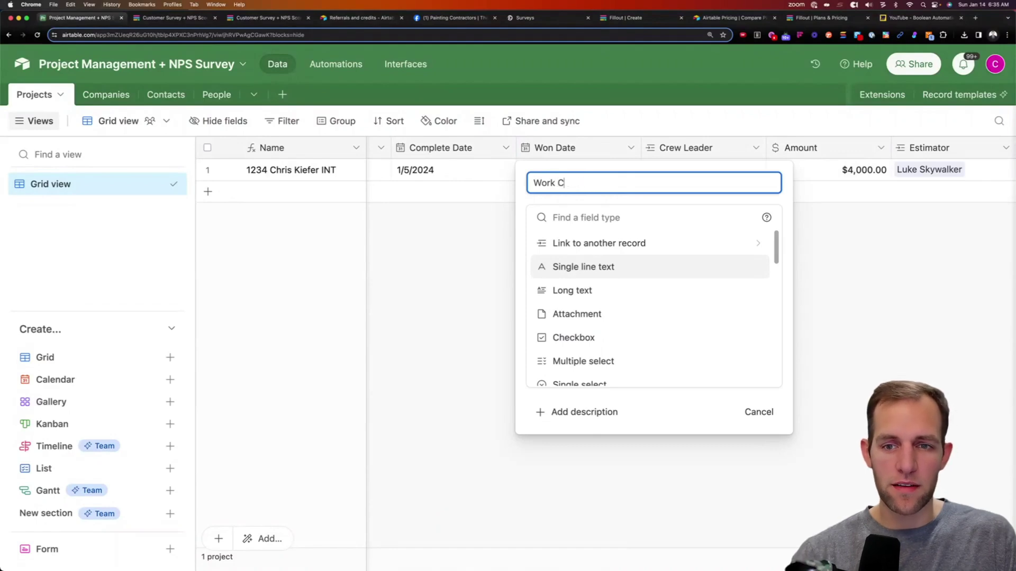
{"action": "type", "text": "omplete"}
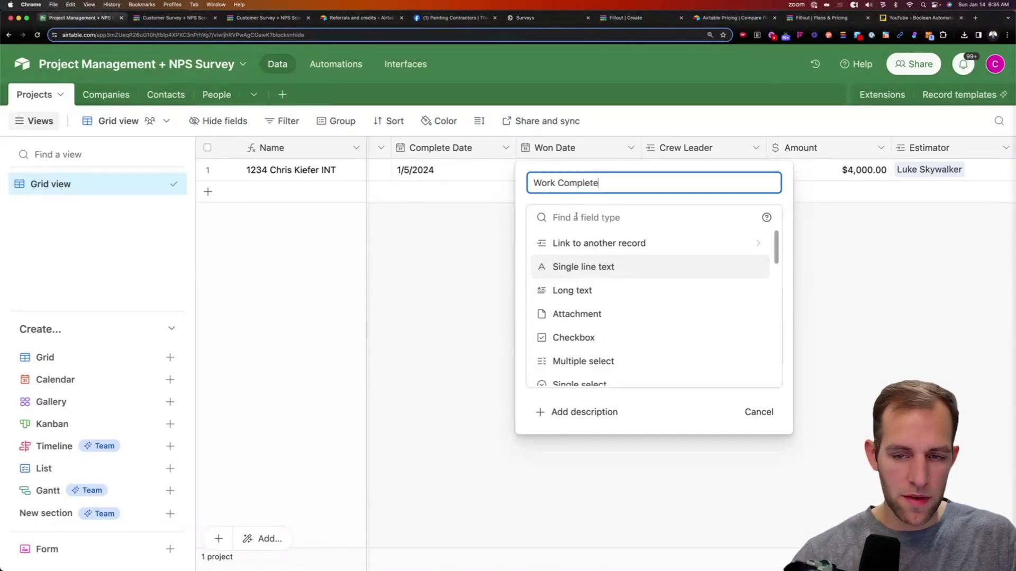
{"action": "left_click", "coordinate": [582, 217]}
{"action": "type", "text": "chck"}
{"action": "key", "text": "BackSpace"}
{"action": "key", "text": "BackSpace"}
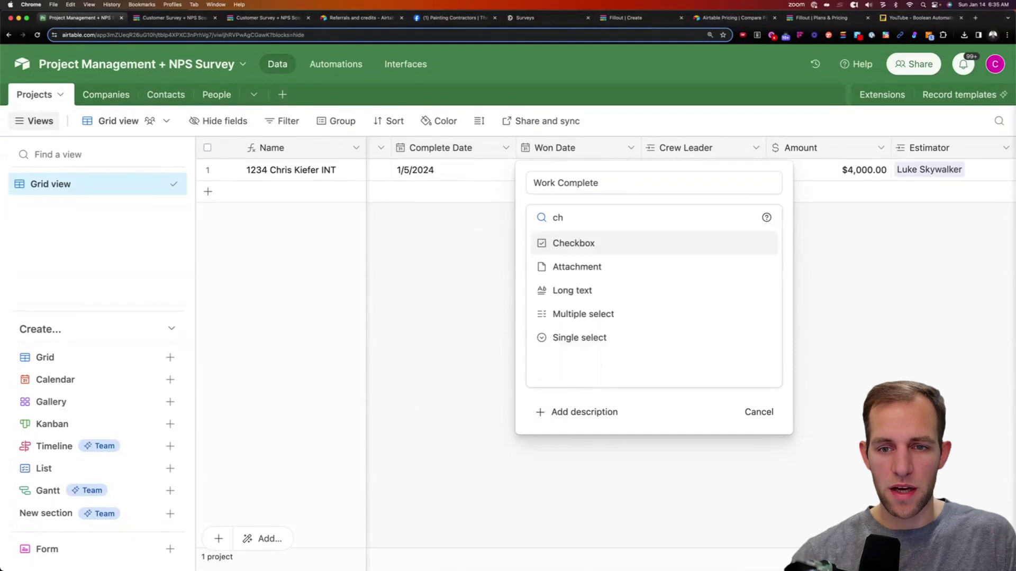
{"action": "key", "text": "Return"}
{"action": "left_click", "coordinate": [743, 319]}
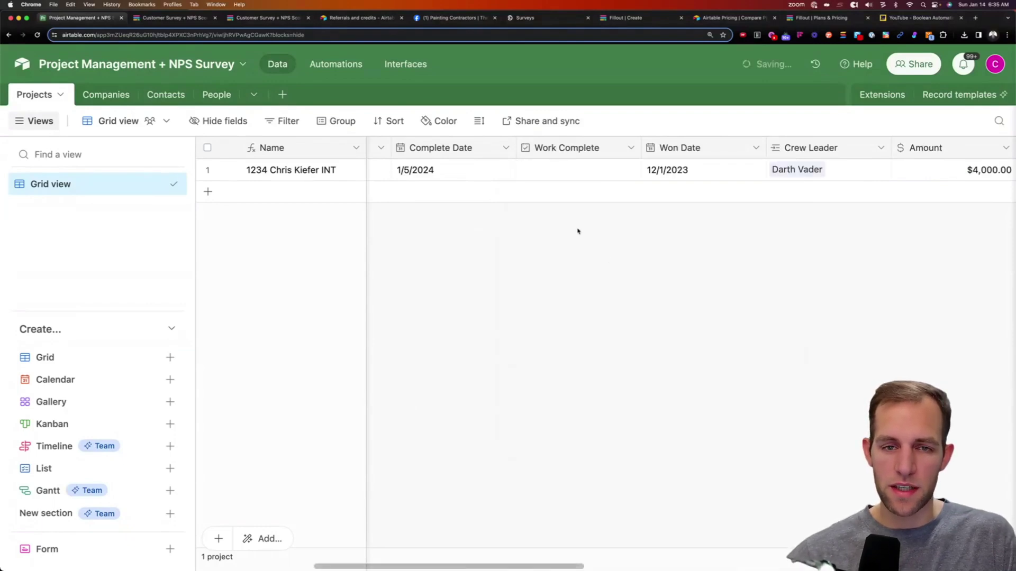
Step: Glance at Automations, then inspect the new Work Complete field's options in Projects
{"action": "left_click", "coordinate": [342, 71]}
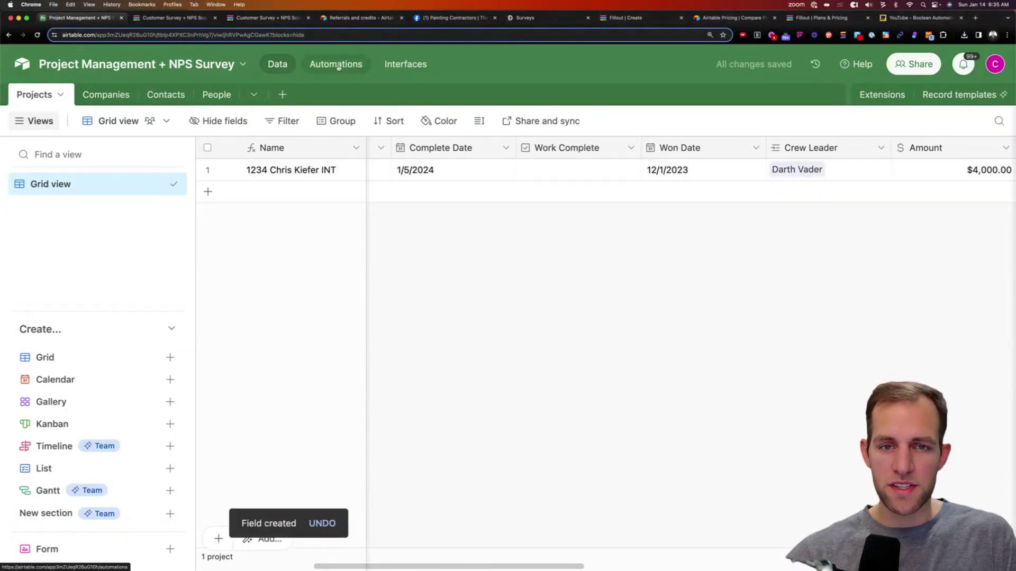
{"action": "left_click", "coordinate": [278, 69]}
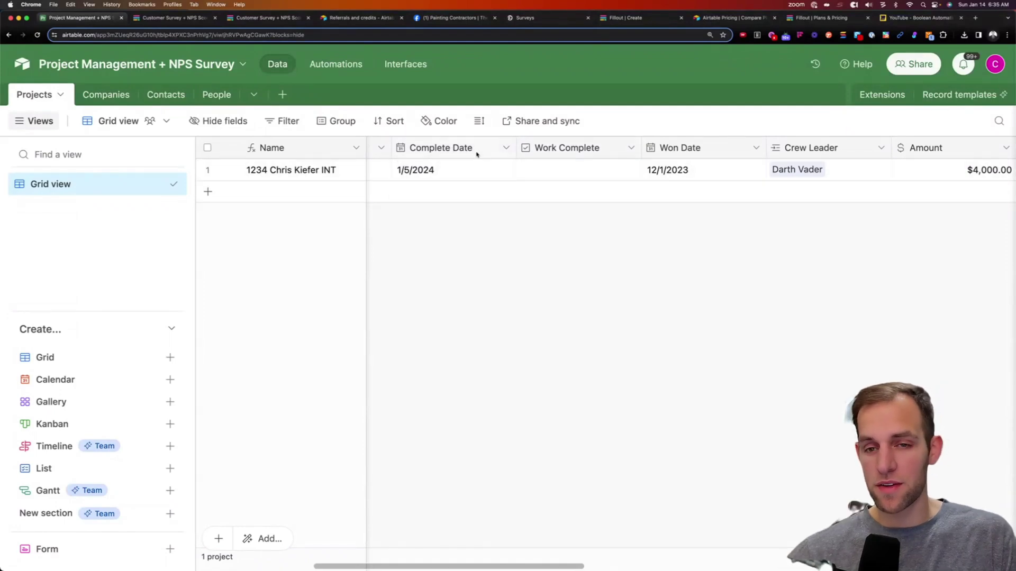
{"action": "left_click", "coordinate": [629, 148]}
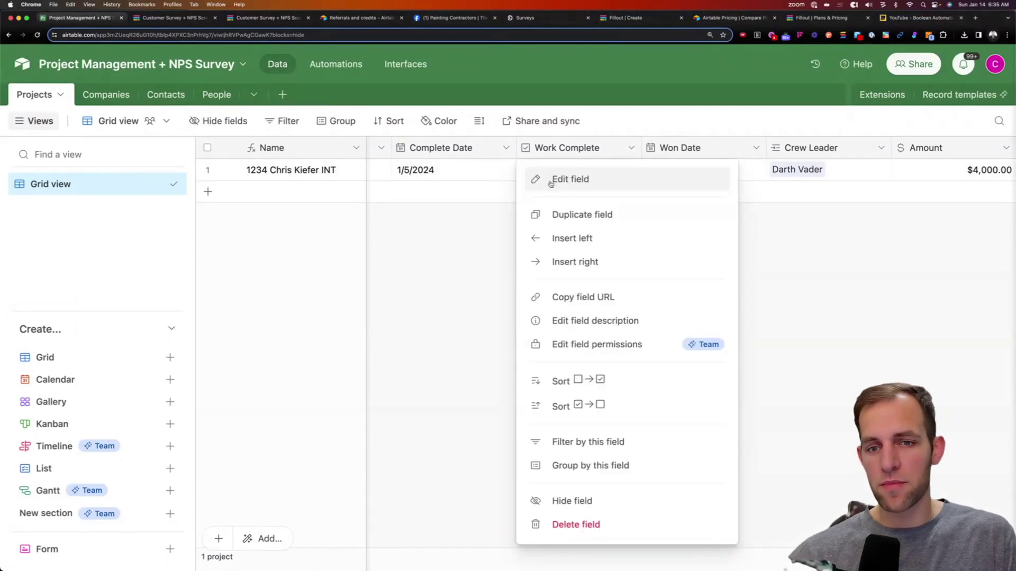
{"action": "left_click", "coordinate": [462, 216]}
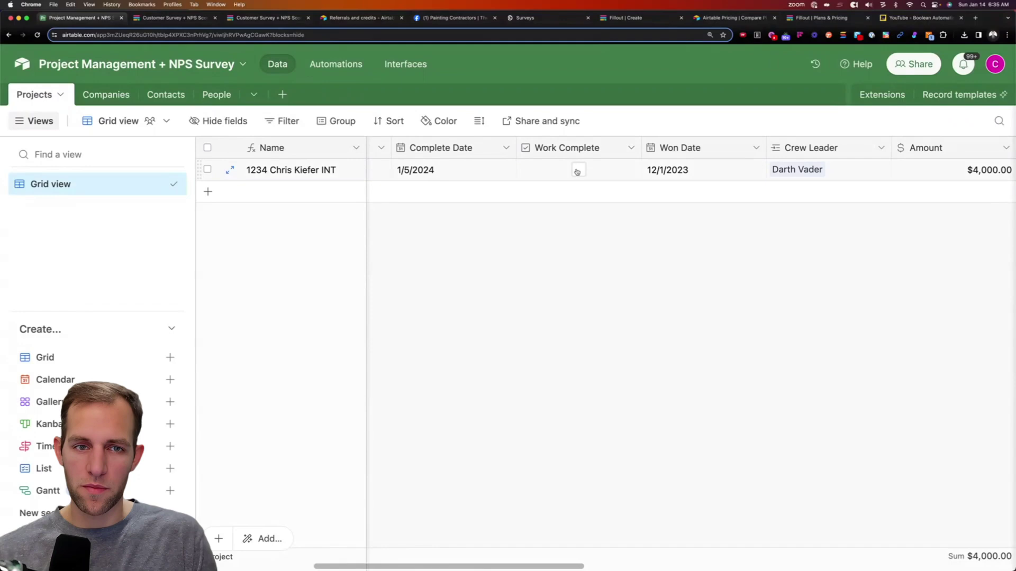
Step: Set the trigger to watch Projects with the condition 'Work Complete is checked'
{"action": "left_click", "coordinate": [335, 64]}
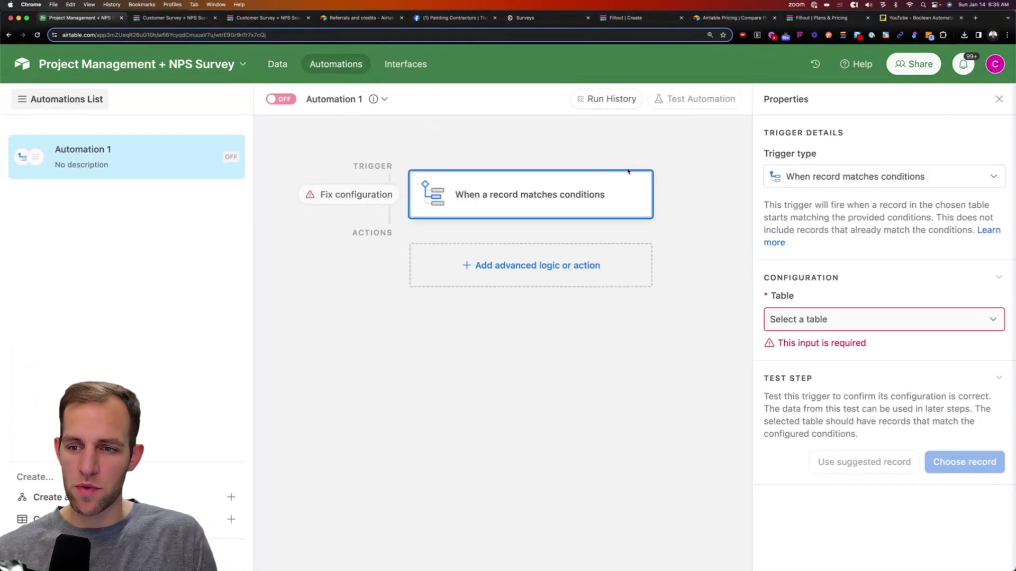
{"action": "left_click", "coordinate": [879, 322]}
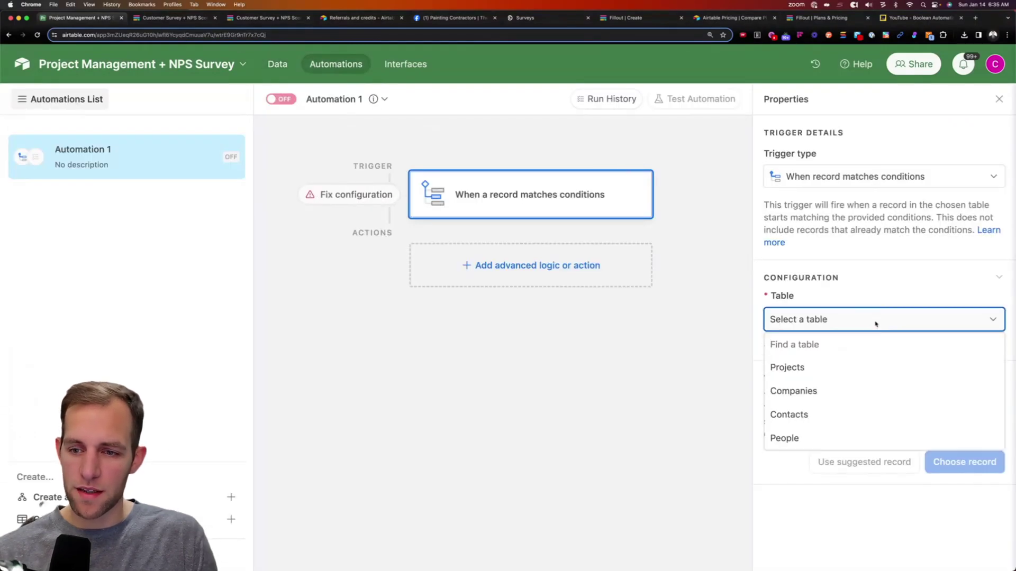
{"action": "left_click", "coordinate": [788, 367]}
{"action": "left_click", "coordinate": [829, 376]}
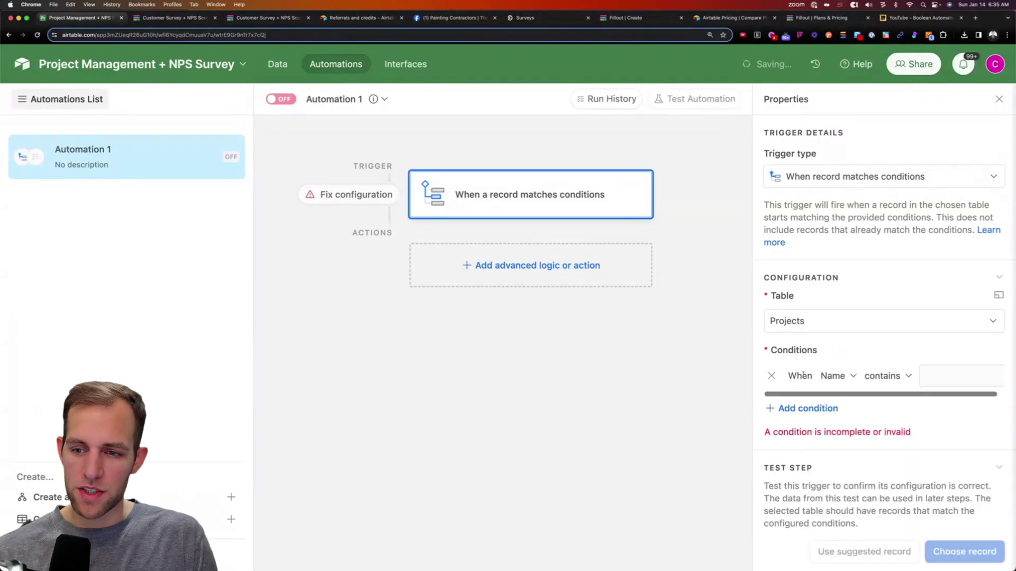
{"action": "left_click", "coordinate": [831, 378]}
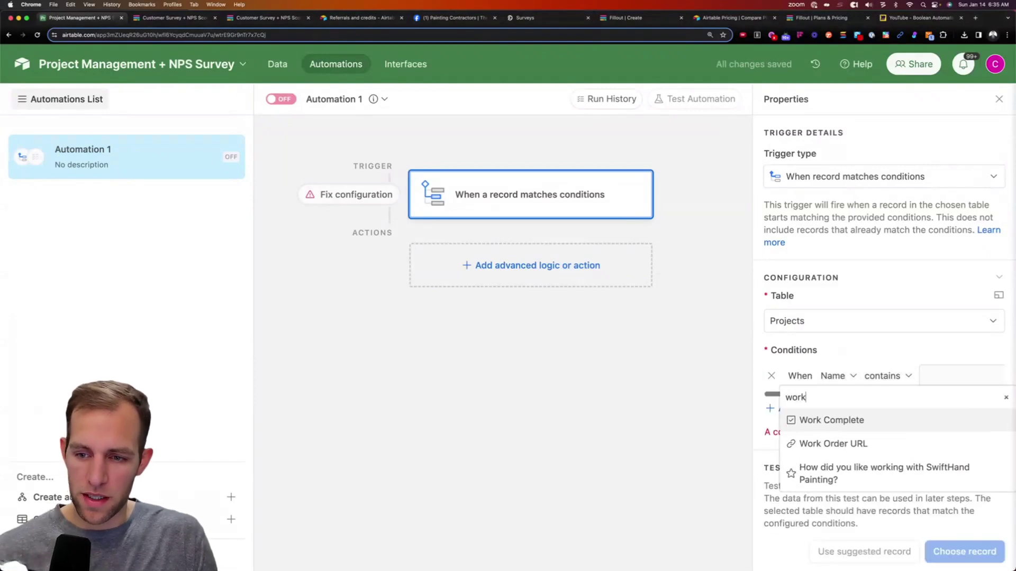
{"action": "left_click", "coordinate": [825, 420]}
{"action": "left_click", "coordinate": [934, 376]}
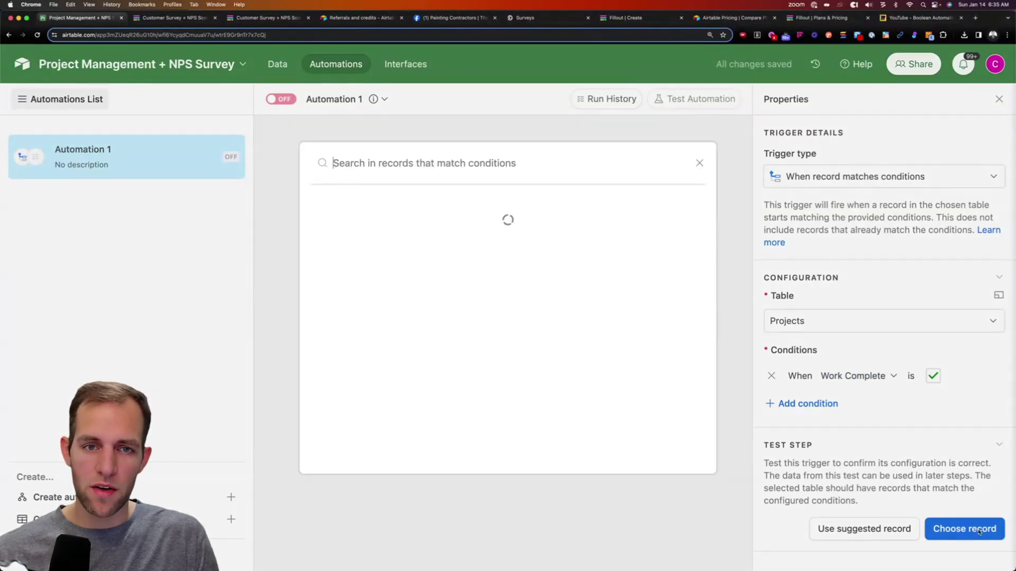
Step: Check Work Complete on the 1234 project record and test the trigger against it
{"action": "left_click", "coordinate": [980, 530]}
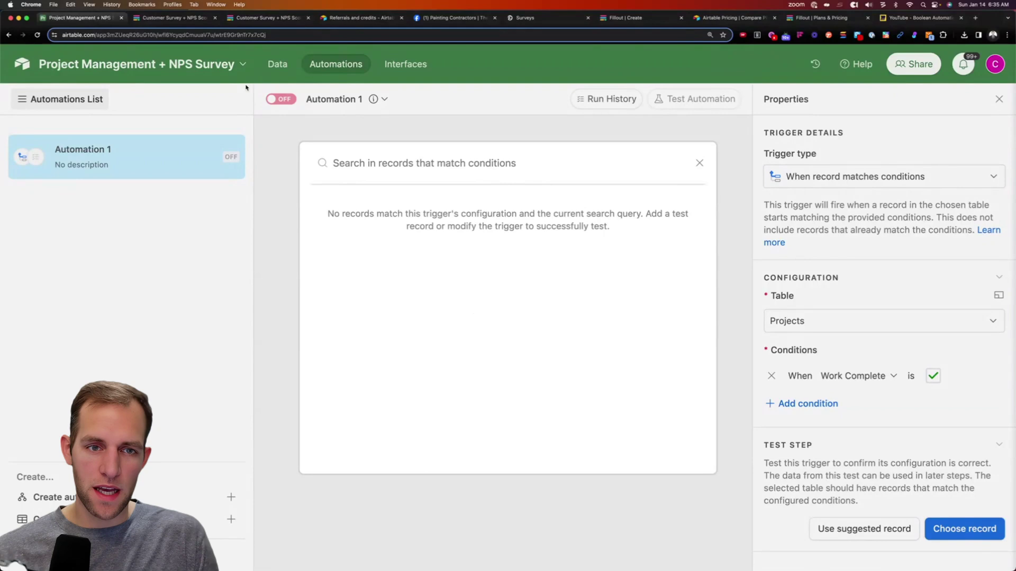
{"action": "left_click", "coordinate": [284, 66]}
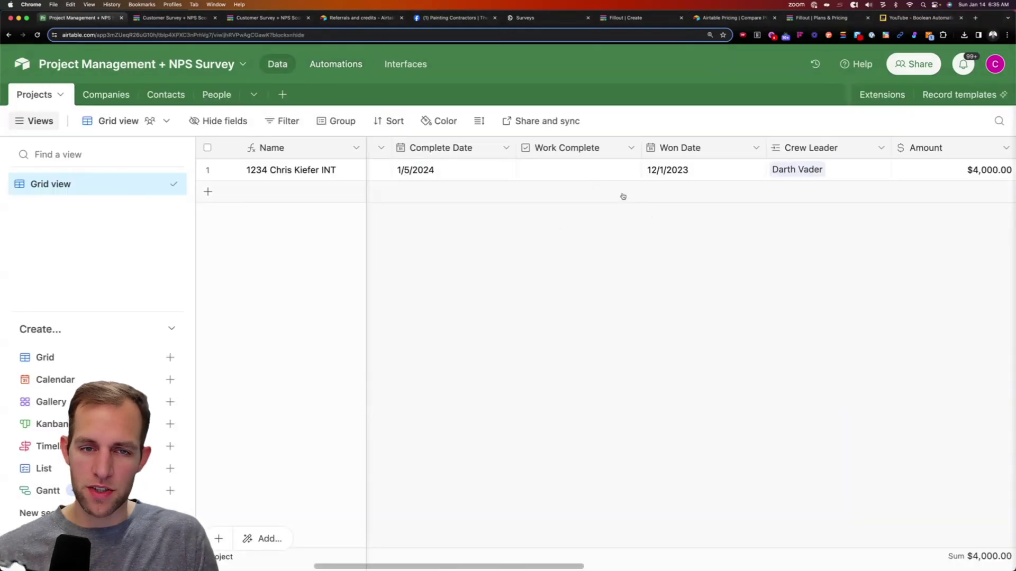
{"action": "left_click", "coordinate": [580, 170]}
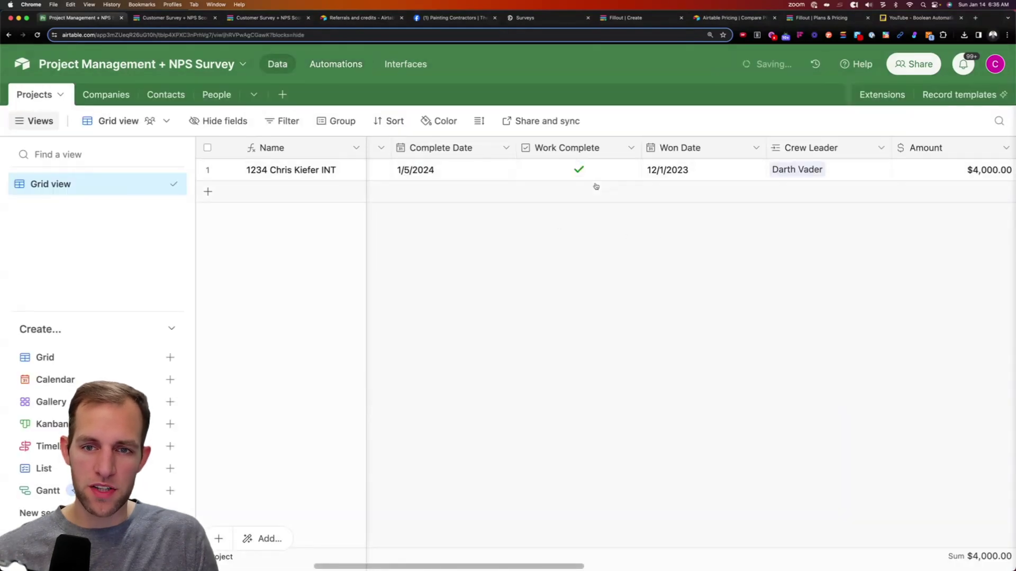
{"action": "left_click", "coordinate": [336, 64]}
{"action": "left_click", "coordinate": [963, 529]}
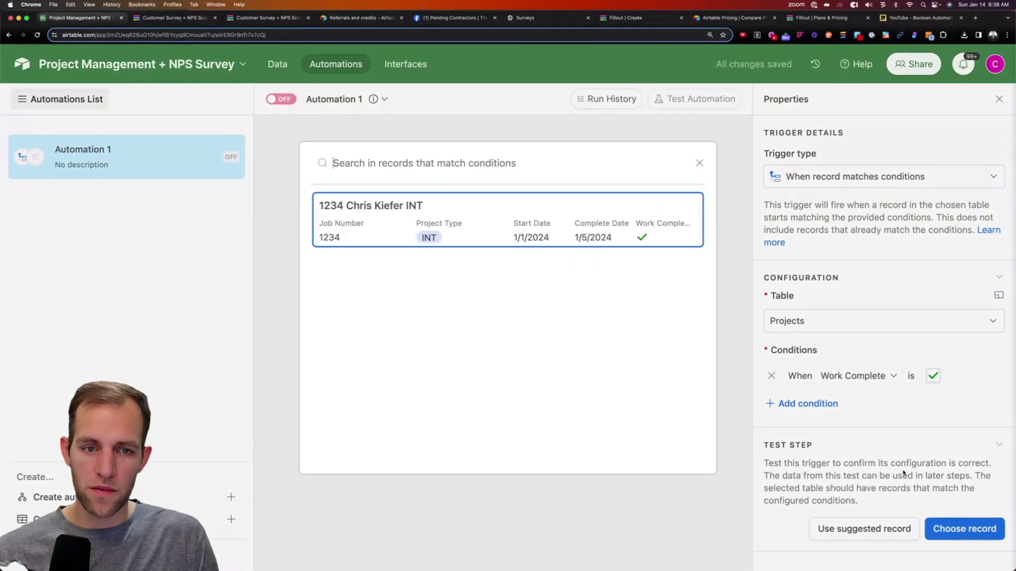
{"action": "key", "text": "Escape"}
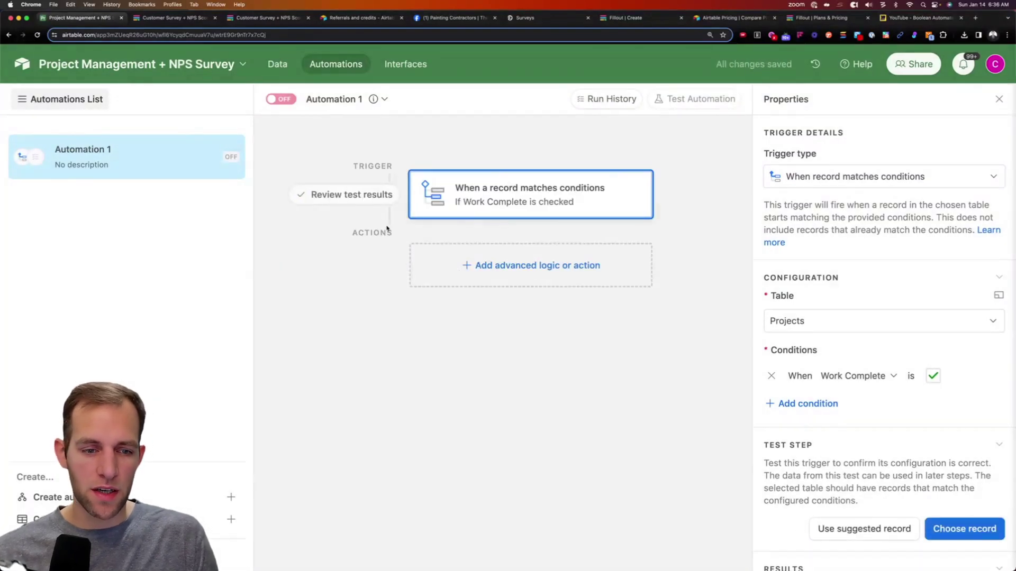
Step: Show the actions available after the trigger and scroll through the list
{"action": "left_click", "coordinate": [439, 256]}
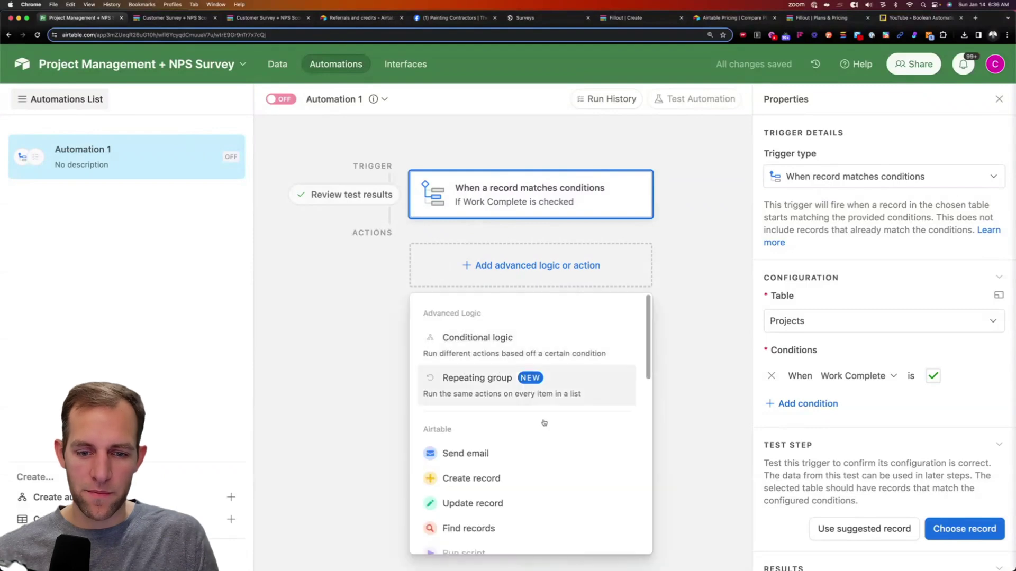
{"action": "scroll", "coordinate": [544, 439], "scroll_direction": "down", "scroll_amount": 2}
{"action": "scroll", "coordinate": [543, 439], "scroll_direction": "down", "scroll_amount": 2}
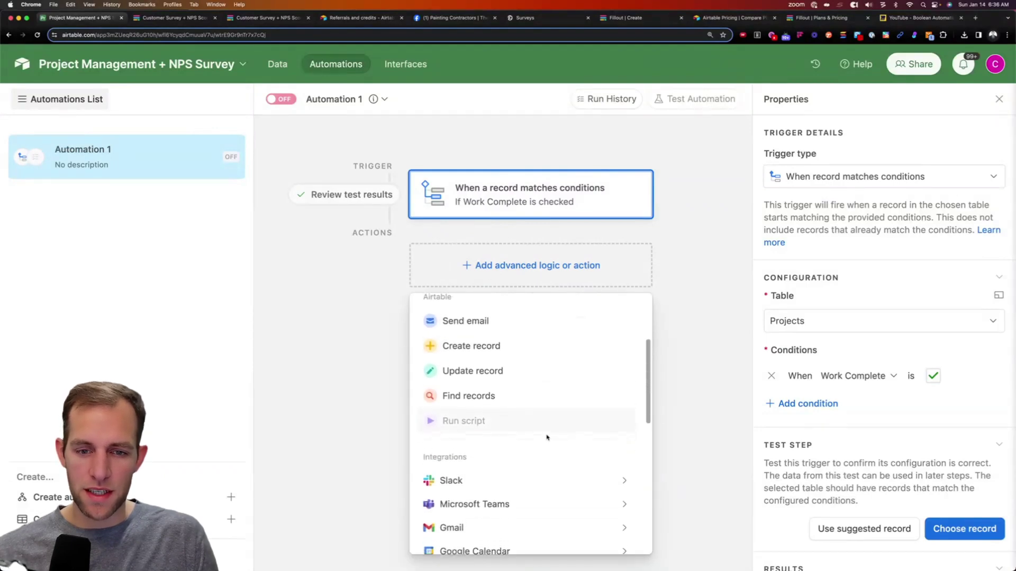
{"action": "scroll", "coordinate": [463, 370], "scroll_direction": "up", "scroll_amount": 1}
{"action": "scroll", "coordinate": [481, 363], "scroll_direction": "down", "scroll_amount": 3}
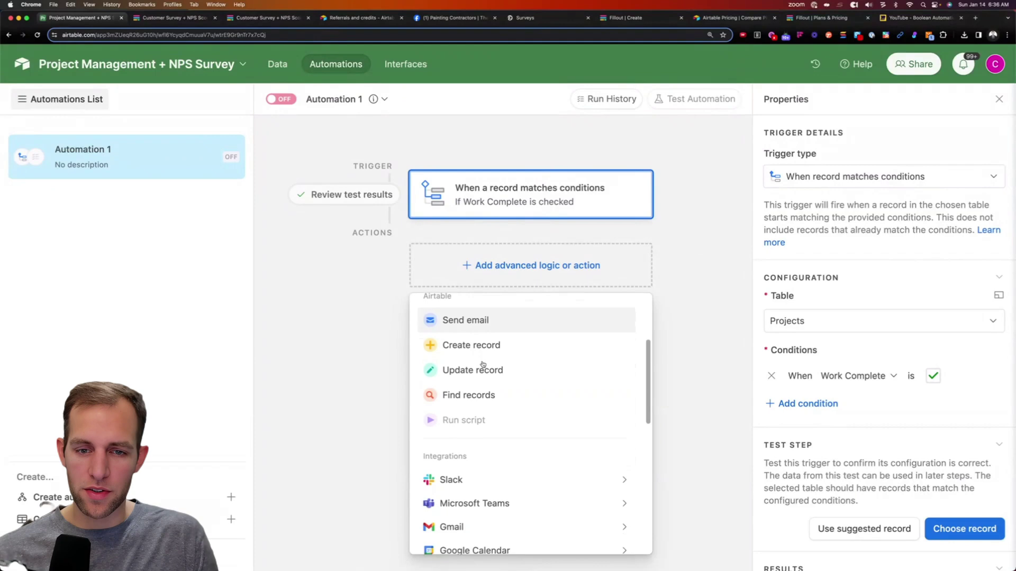
{"action": "scroll", "coordinate": [479, 381], "scroll_direction": "up", "scroll_amount": 2}
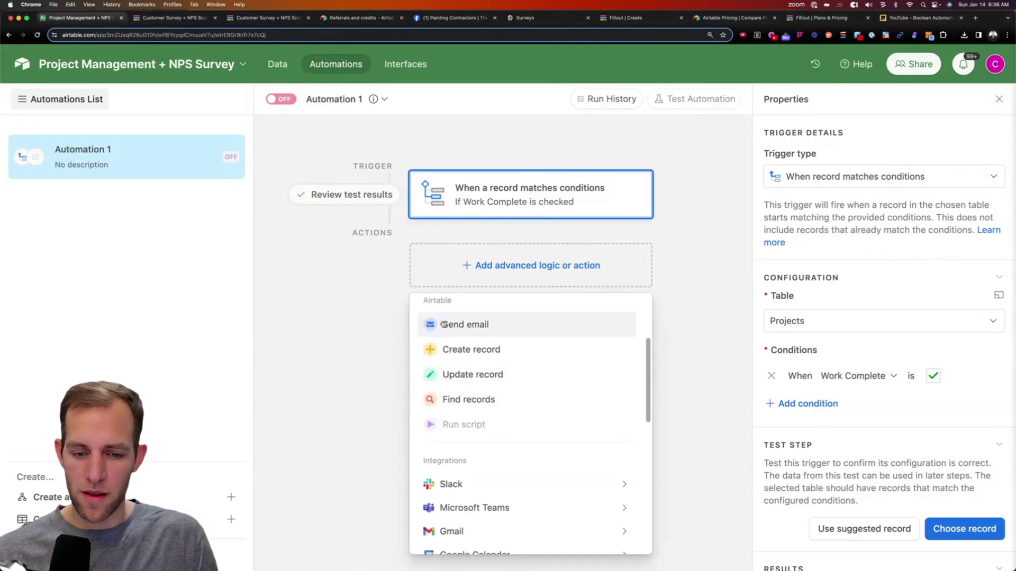
Step: Add a Gmail 'Send email' action described as 'Send Email to Customer with NPS Survey'
{"action": "scroll", "coordinate": [508, 444], "scroll_direction": "down", "scroll_amount": 2}
{"action": "mouse_move", "coordinate": [471, 466]}
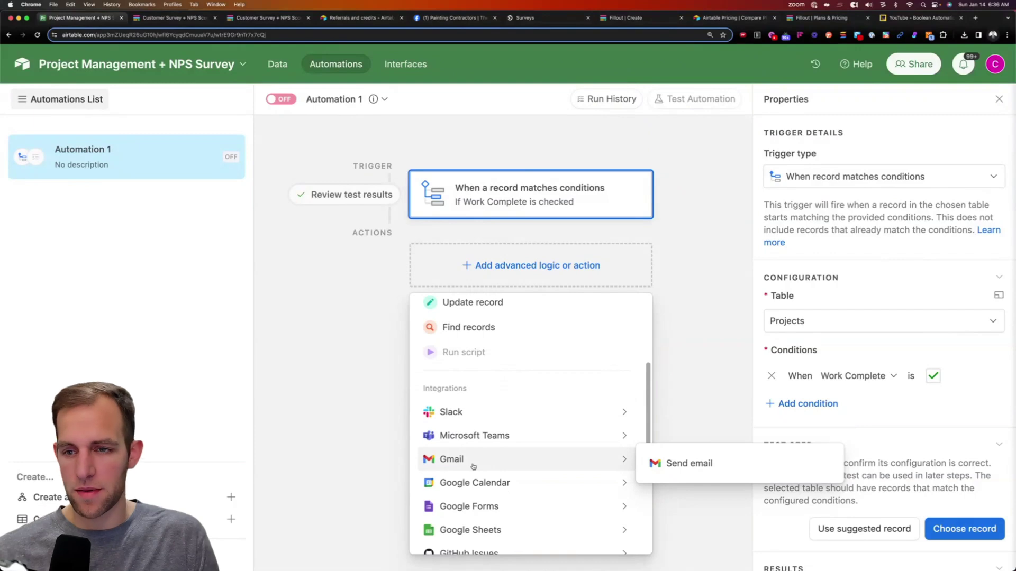
{"action": "left_click", "coordinate": [706, 466]}
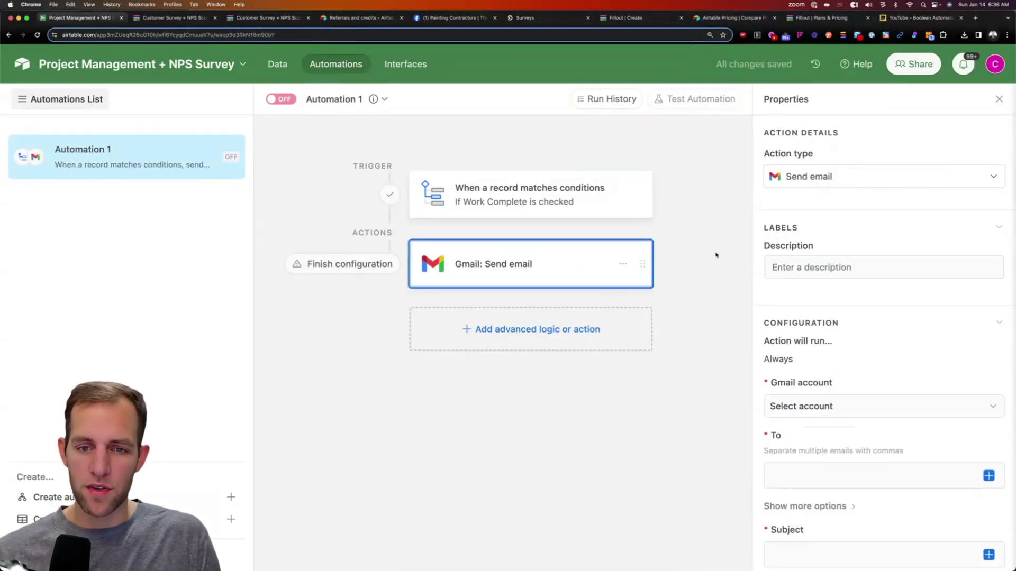
{"action": "left_click", "coordinate": [827, 267]}
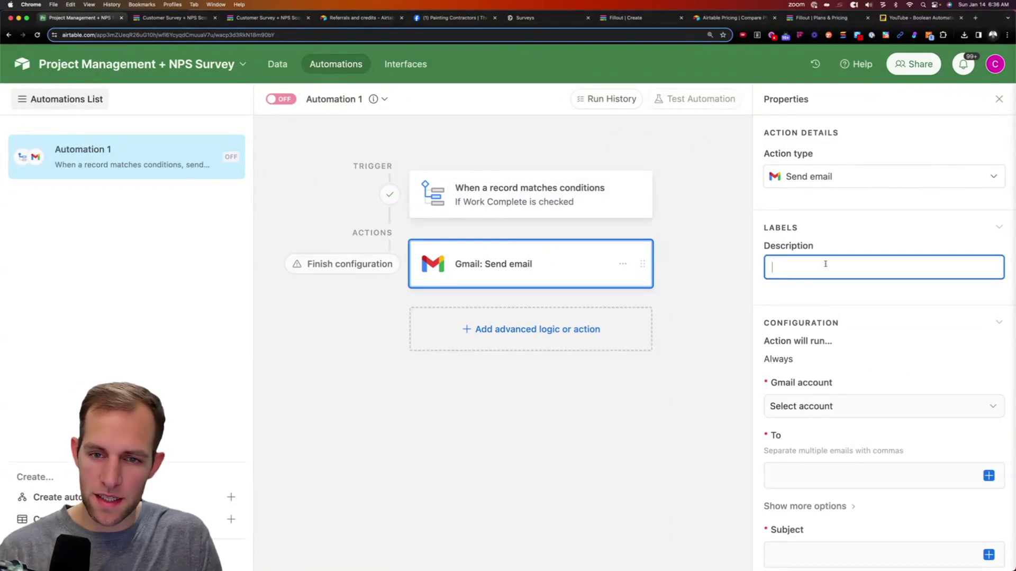
{"action": "type", "text": "Send Email to C"}
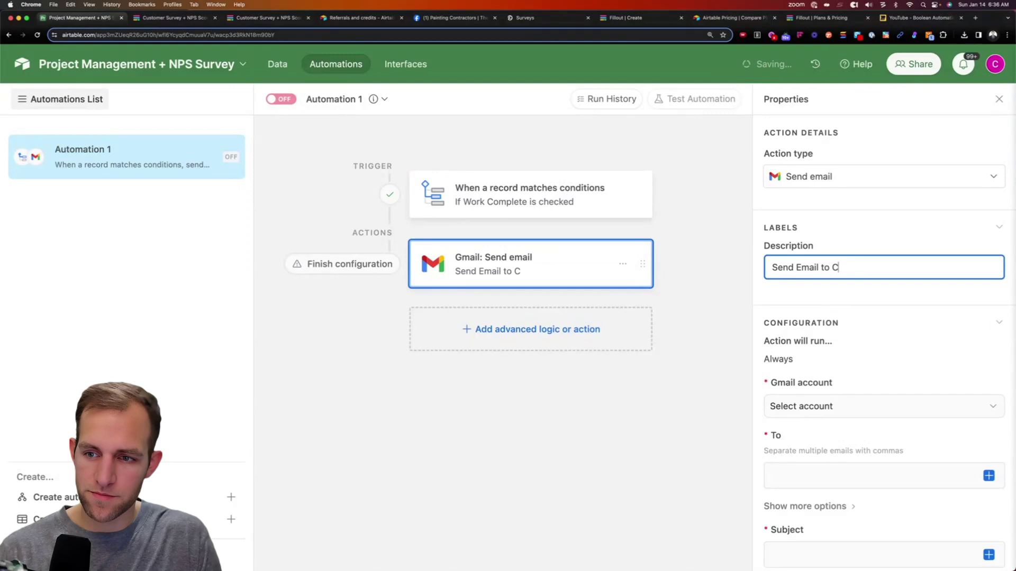
{"action": "type", "text": "ustomer with NPS"}
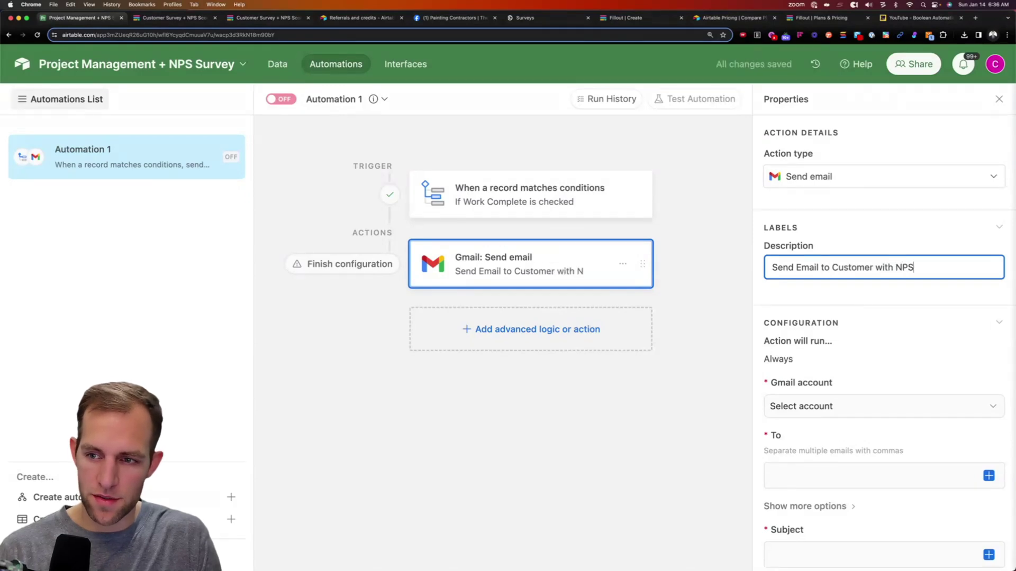
{"action": "type", "text": " Survey"}
{"action": "scroll", "coordinate": [829, 339], "scroll_direction": "down", "scroll_amount": 2}
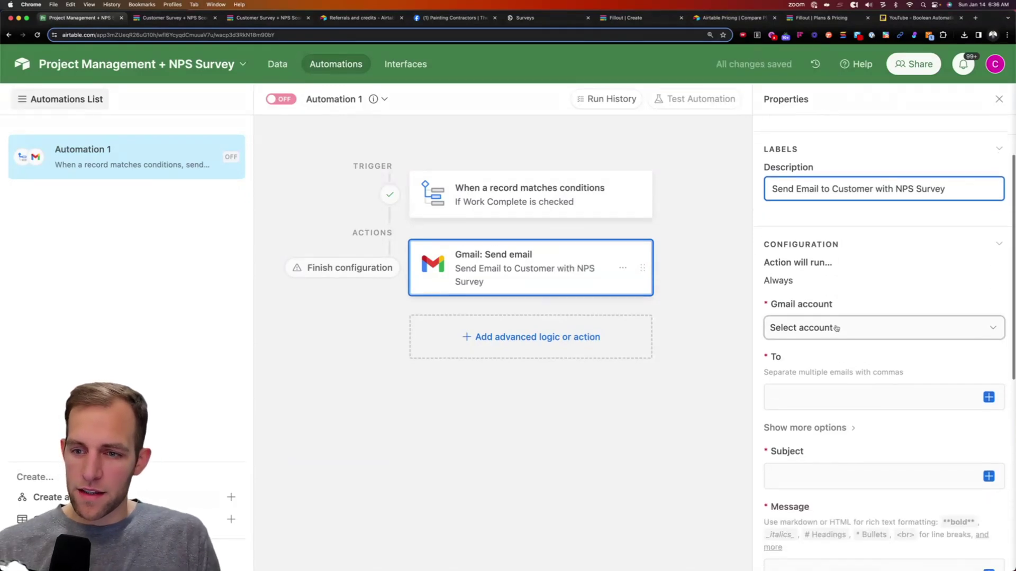
Step: Connect a new Google account and set the email action to send from Gmail account 2
{"action": "left_click", "coordinate": [829, 328]}
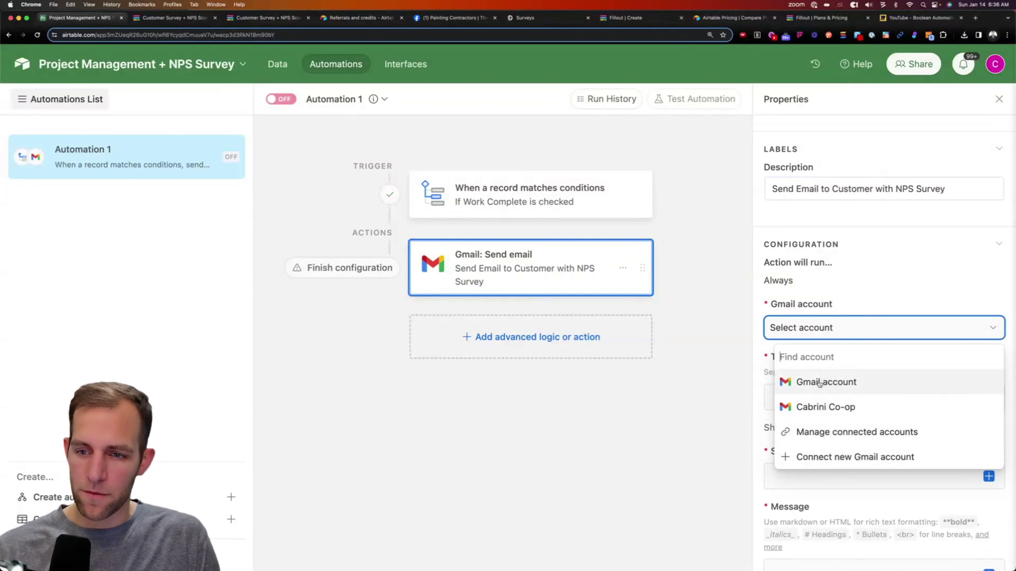
{"action": "left_click", "coordinate": [819, 382]}
{"action": "left_click", "coordinate": [831, 329]}
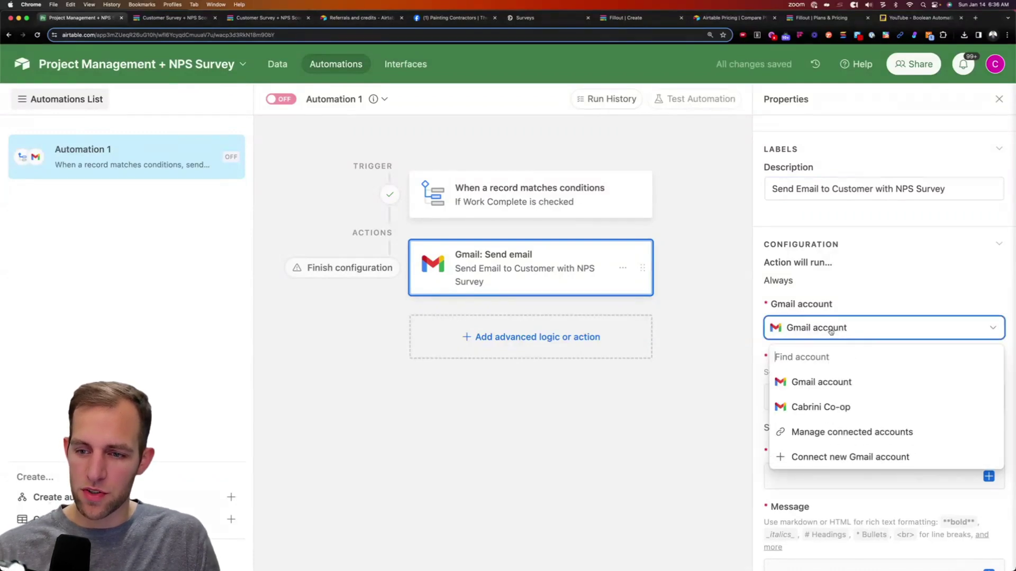
{"action": "left_click", "coordinate": [808, 458]}
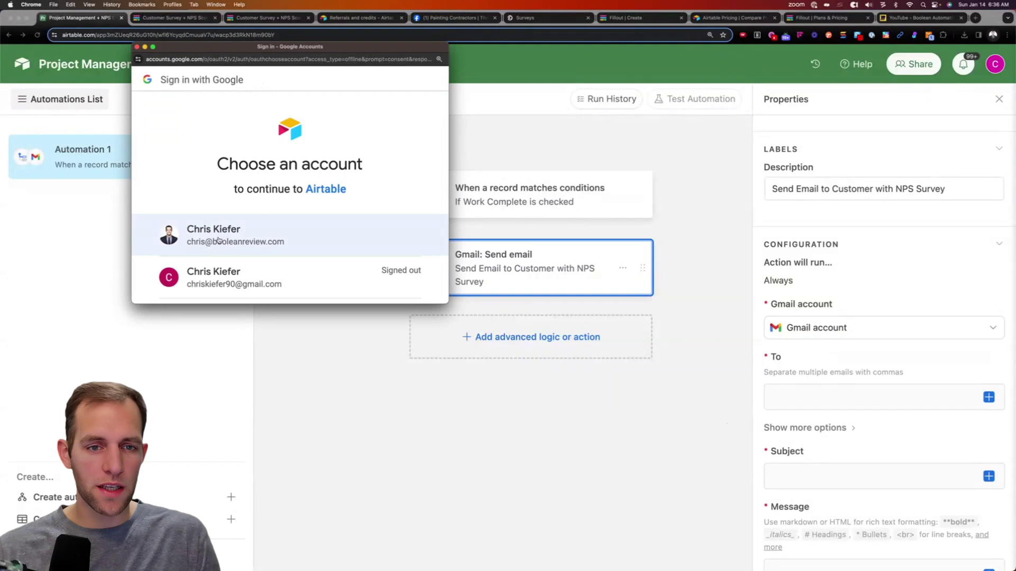
{"action": "left_click", "coordinate": [233, 234]}
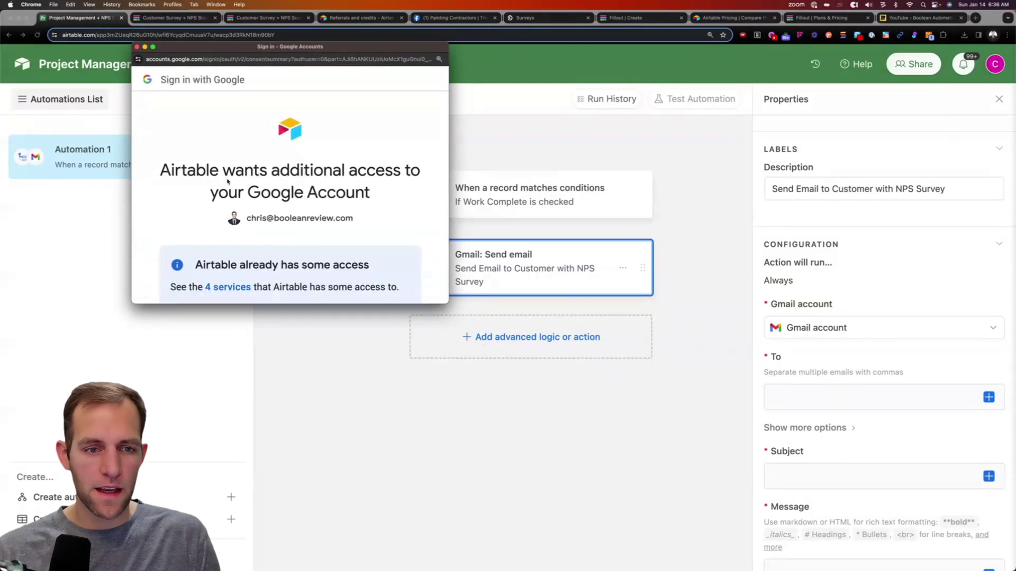
{"action": "scroll", "coordinate": [286, 185], "scroll_direction": "down", "scroll_amount": 6}
{"action": "left_click", "coordinate": [335, 214]}
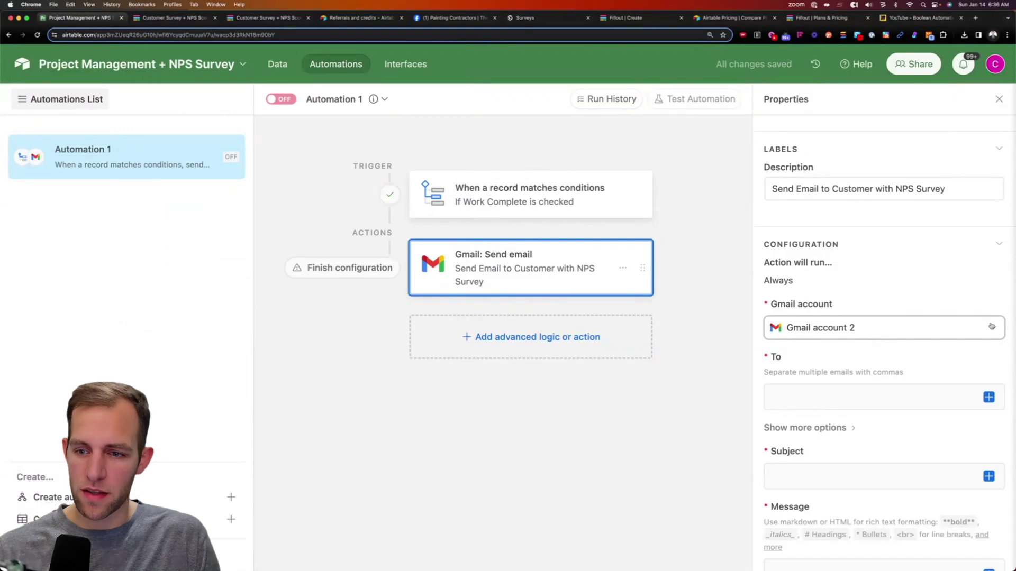
{"action": "left_click", "coordinate": [991, 327]}
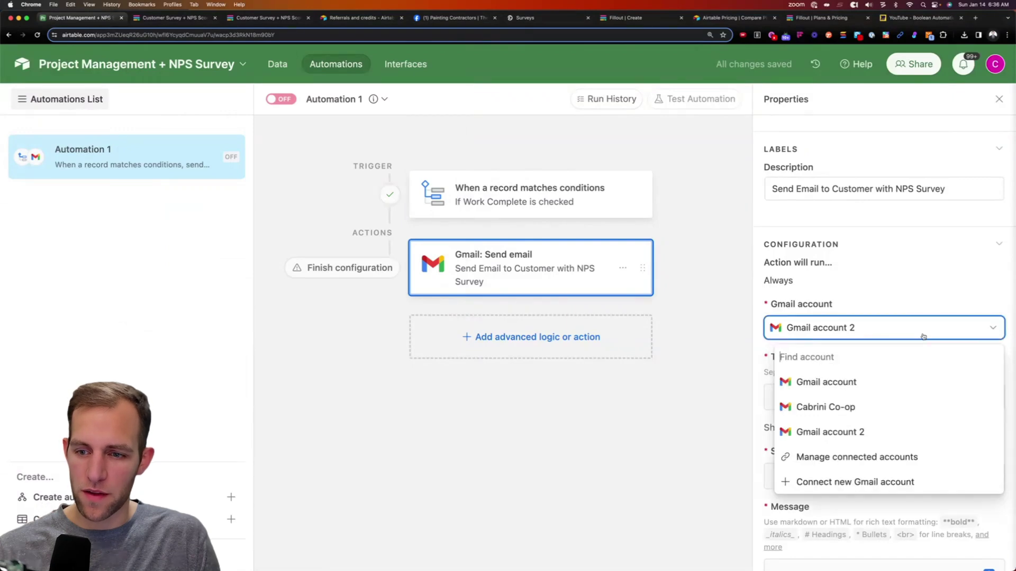
{"action": "left_click", "coordinate": [998, 435]}
{"action": "left_click", "coordinate": [794, 393]}
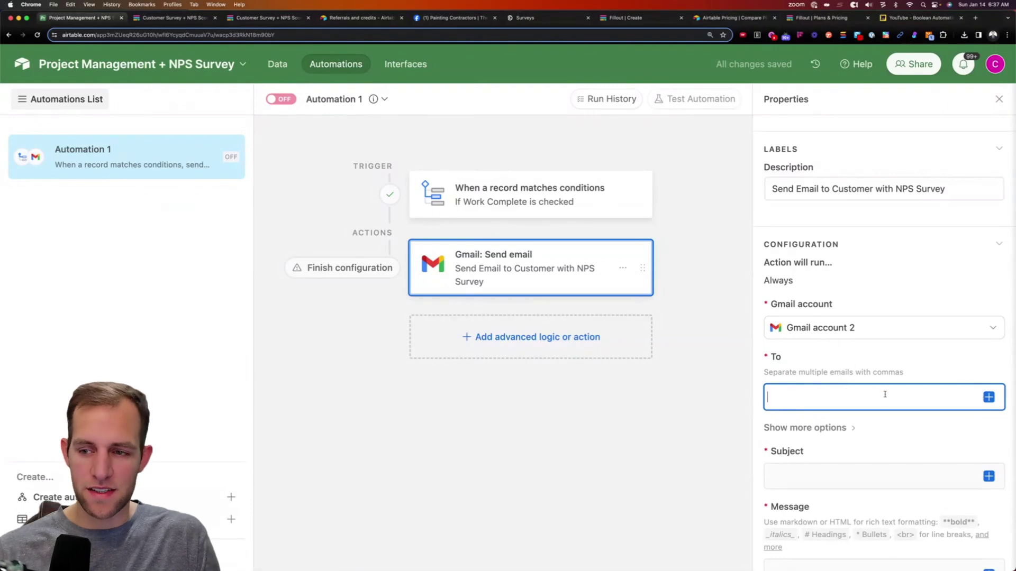
Step: Look up the customer's email in Contacts, then inspect the Projects Customer field options
{"action": "left_click", "coordinate": [270, 64]}
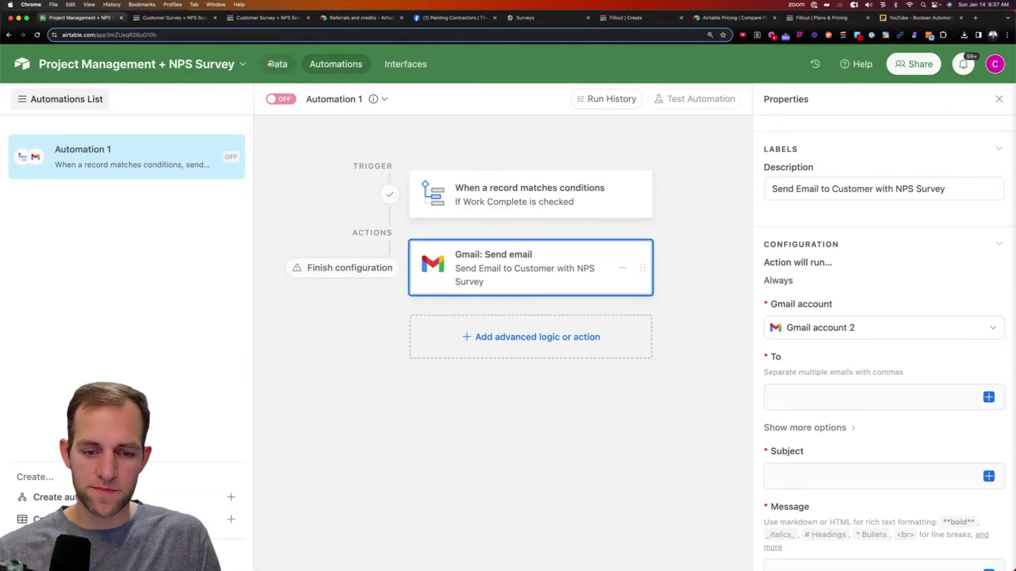
{"action": "scroll", "coordinate": [305, 558], "scroll_direction": "left", "scroll_amount": 5}
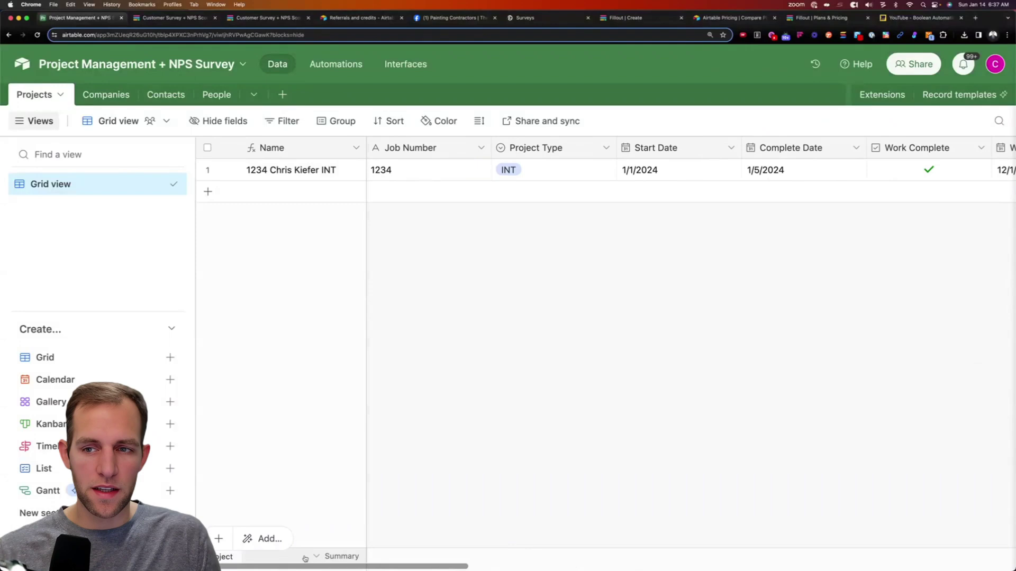
{"action": "scroll", "coordinate": [304, 559], "scroll_direction": "right", "scroll_amount": 15}
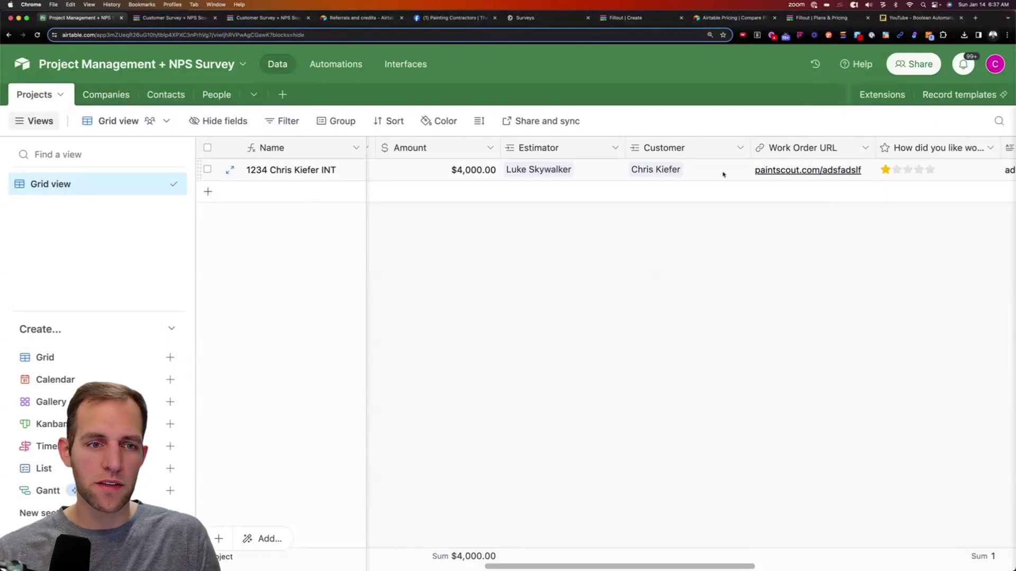
{"action": "left_click", "coordinate": [166, 96]}
{"action": "scroll", "coordinate": [683, 175], "scroll_direction": "right", "scroll_amount": 3}
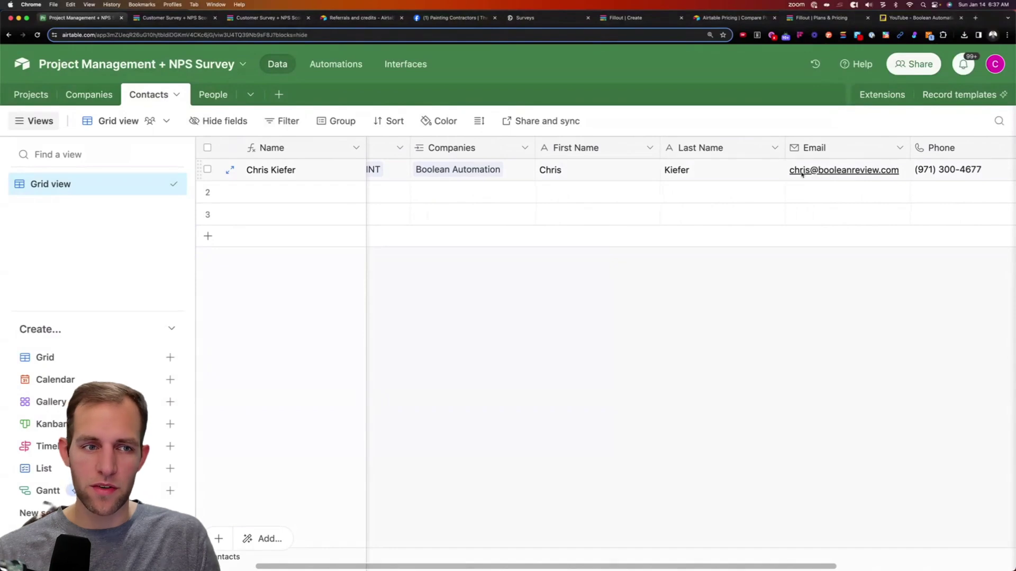
{"action": "left_click", "coordinate": [32, 97]}
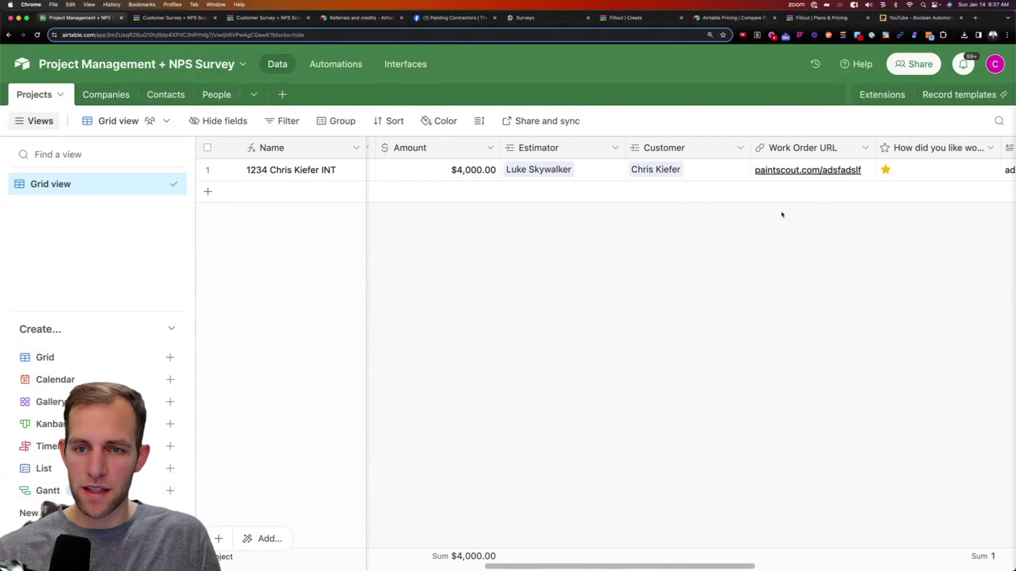
{"action": "scroll", "coordinate": [783, 227], "scroll_direction": "right", "scroll_amount": 3}
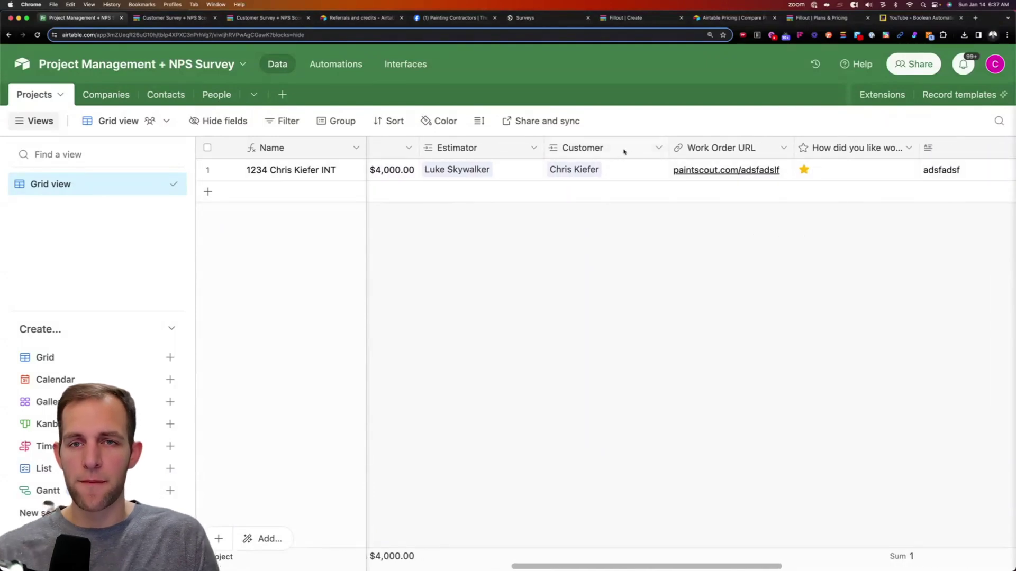
{"action": "scroll", "coordinate": [672, 151], "scroll_direction": "left", "scroll_amount": 1}
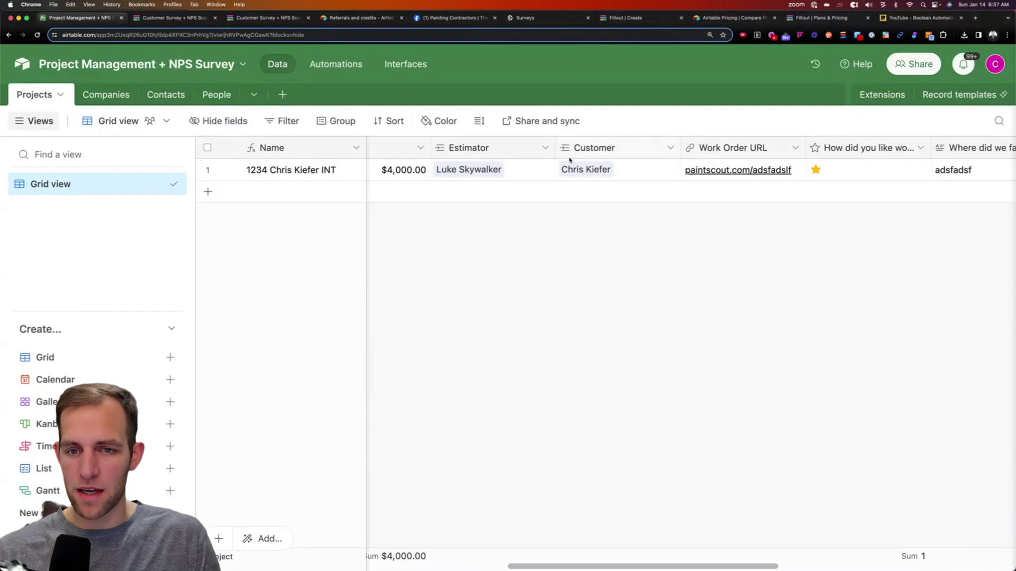
{"action": "left_click", "coordinate": [670, 150]}
{"action": "left_click", "coordinate": [469, 220]}
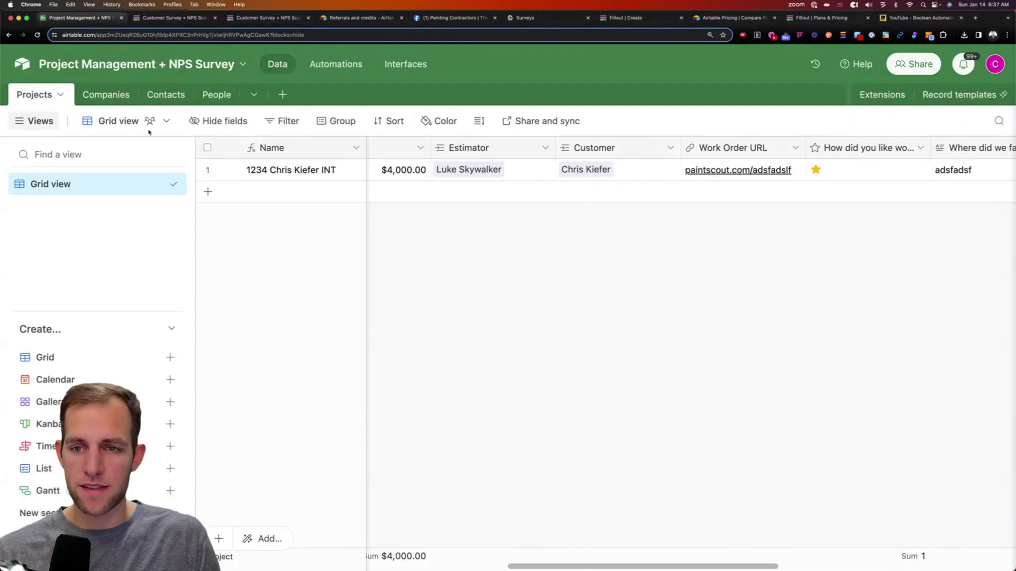
Step: Add Email and First Name lookup fields from the linked Customer to the Projects table
{"action": "left_click", "coordinate": [671, 148]}
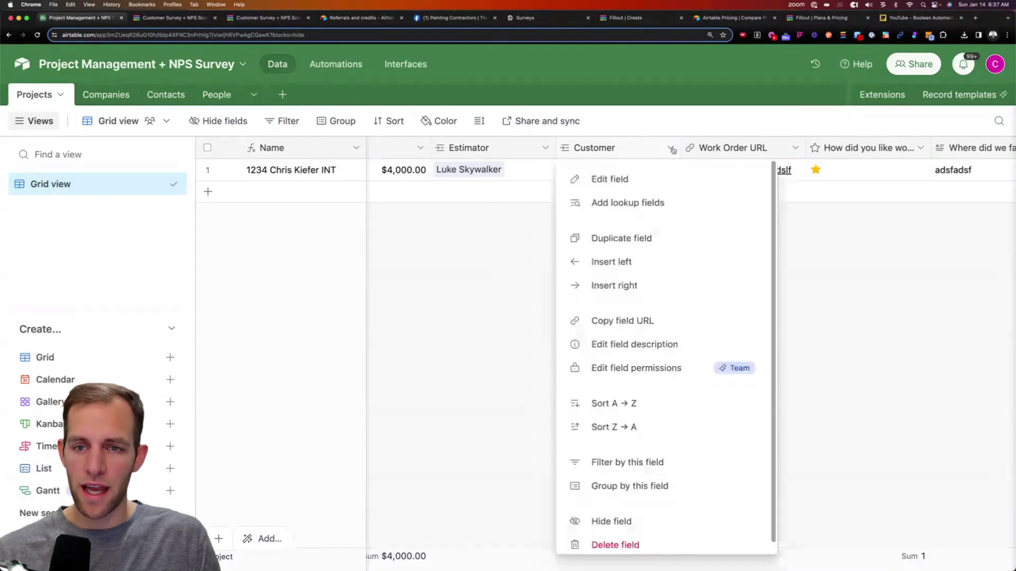
{"action": "left_click", "coordinate": [618, 204]}
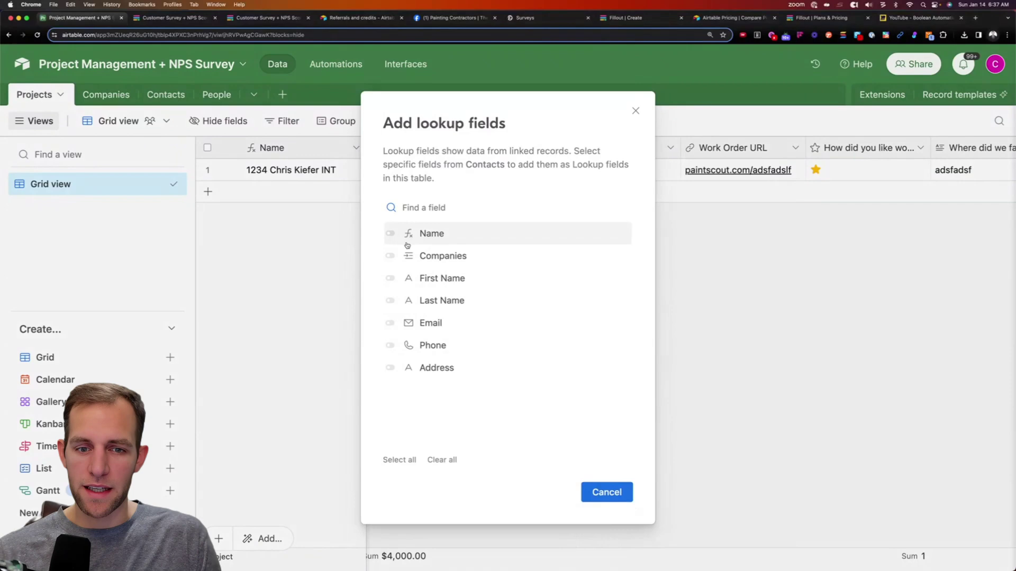
{"action": "left_click", "coordinate": [389, 325]}
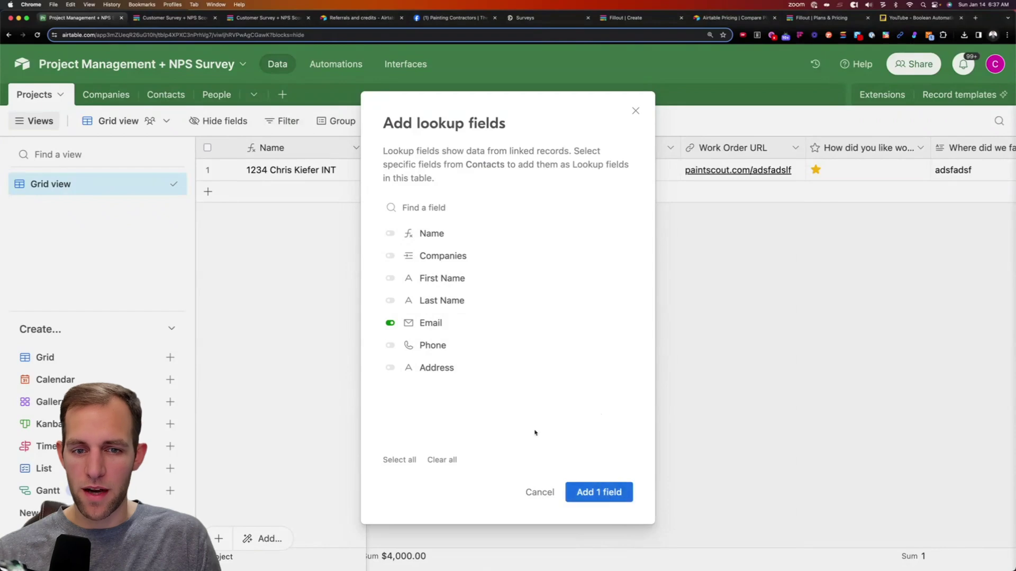
{"action": "left_click", "coordinate": [423, 278]}
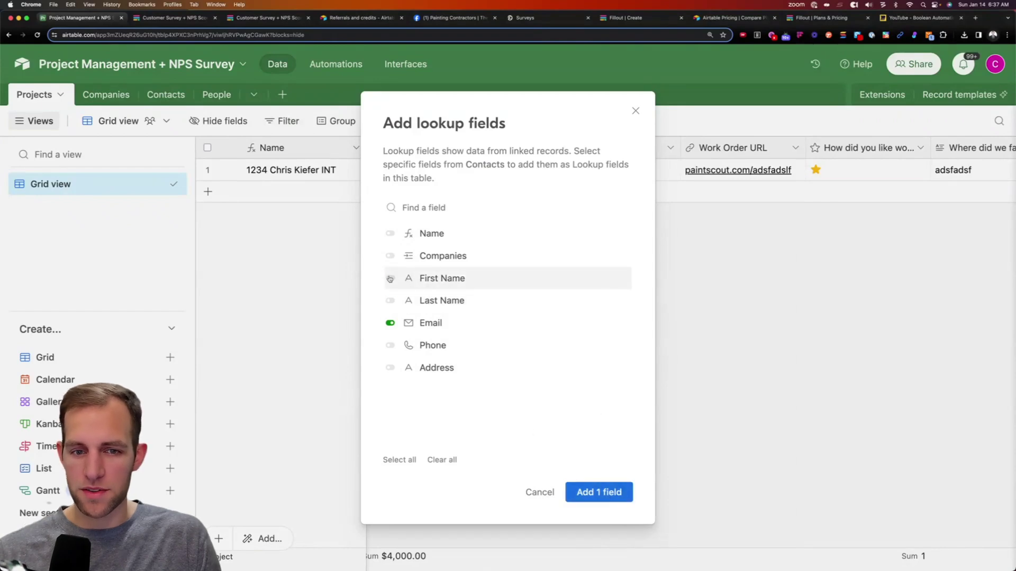
{"action": "left_click", "coordinate": [607, 493]}
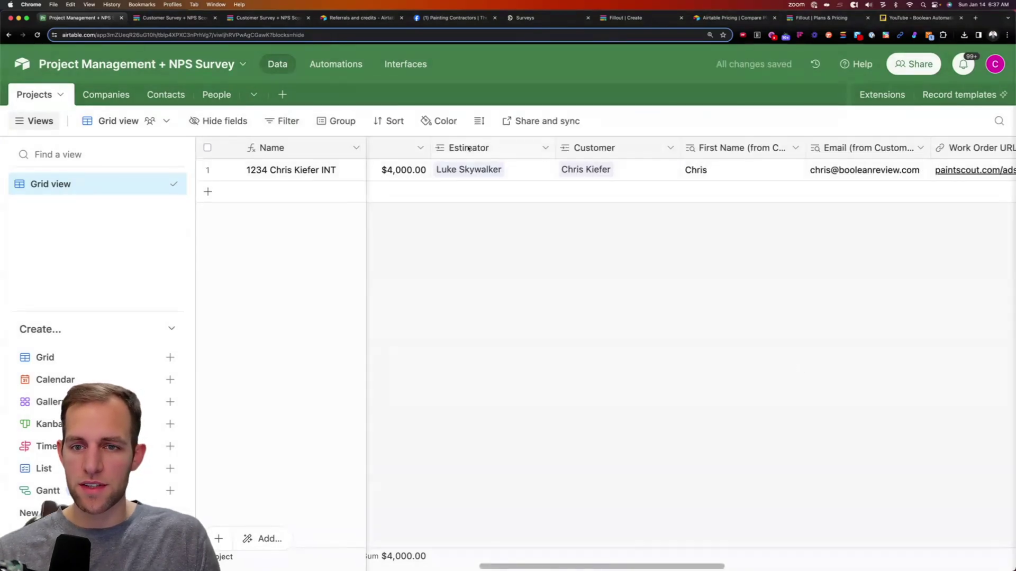
{"action": "scroll", "coordinate": [733, 251], "scroll_direction": "right", "scroll_amount": 2}
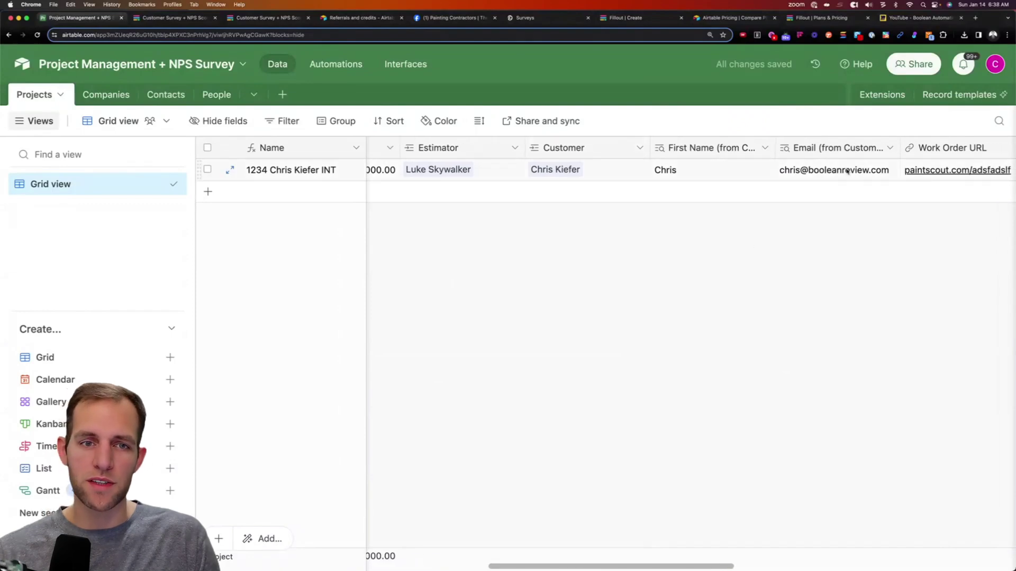
Step: Set the Gmail action's To field to the Email (from Customer) value of the triggering record
{"action": "left_click", "coordinate": [343, 67]}
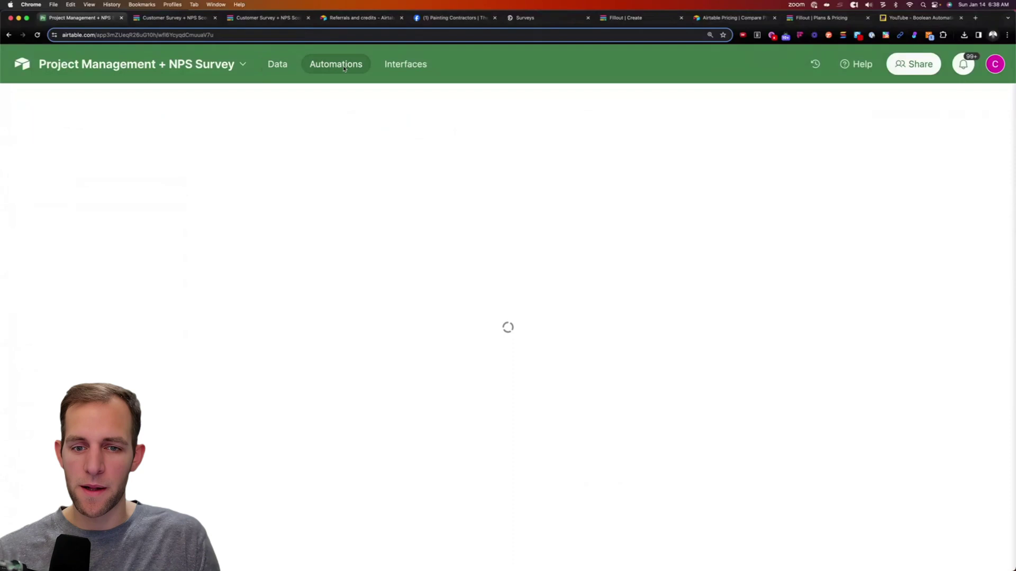
{"action": "scroll", "coordinate": [852, 416], "scroll_direction": "down", "scroll_amount": 2}
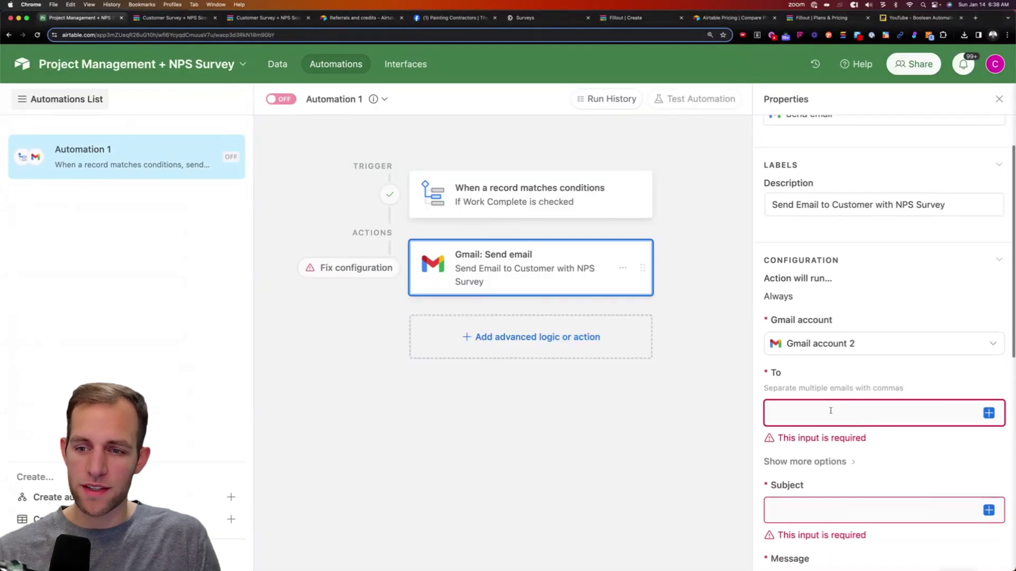
{"action": "left_click", "coordinate": [830, 410]}
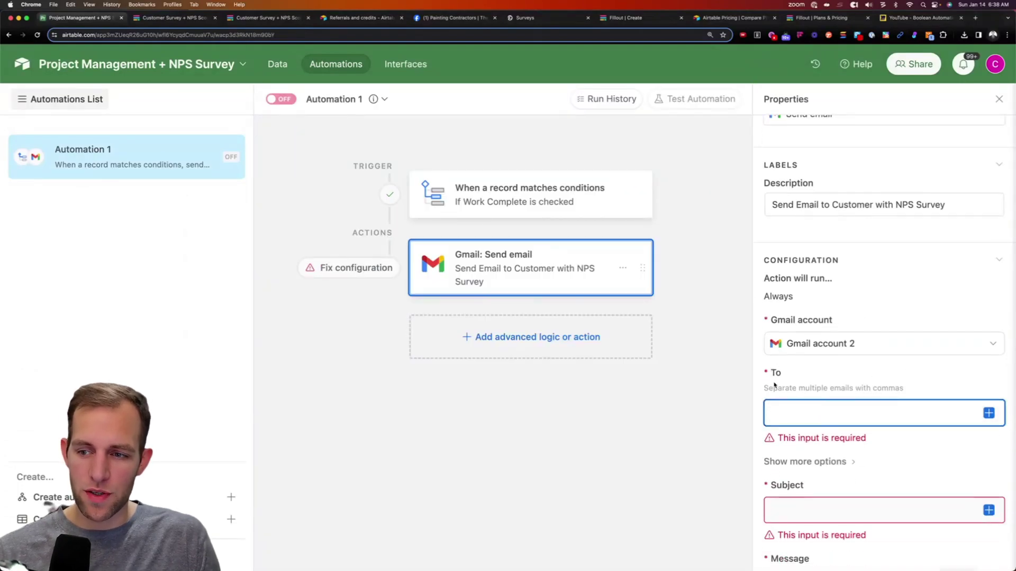
{"action": "left_click", "coordinate": [989, 413]}
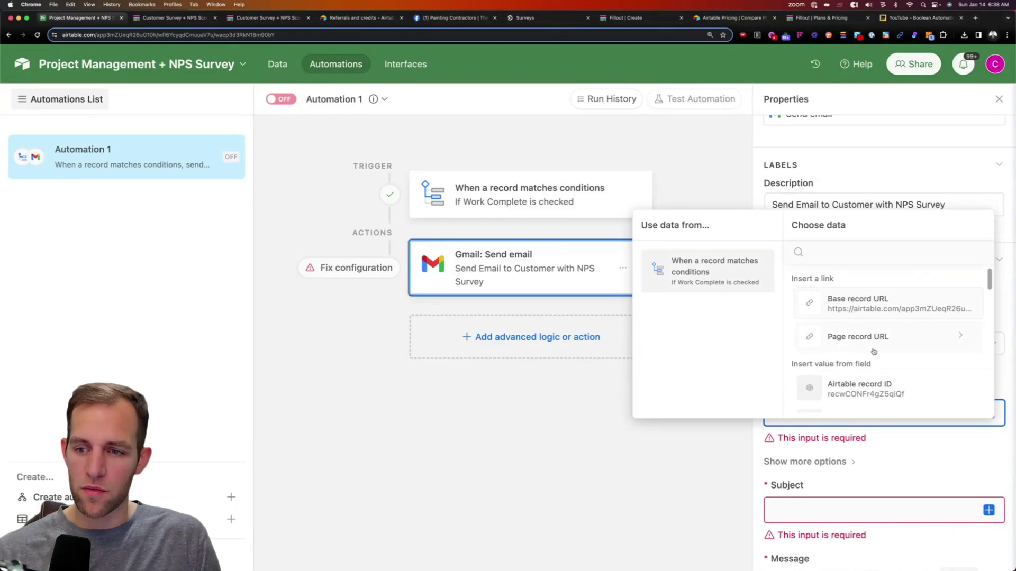
{"action": "scroll", "coordinate": [873, 352], "scroll_direction": "down", "scroll_amount": 3}
{"action": "scroll", "coordinate": [877, 348], "scroll_direction": "down", "scroll_amount": 4}
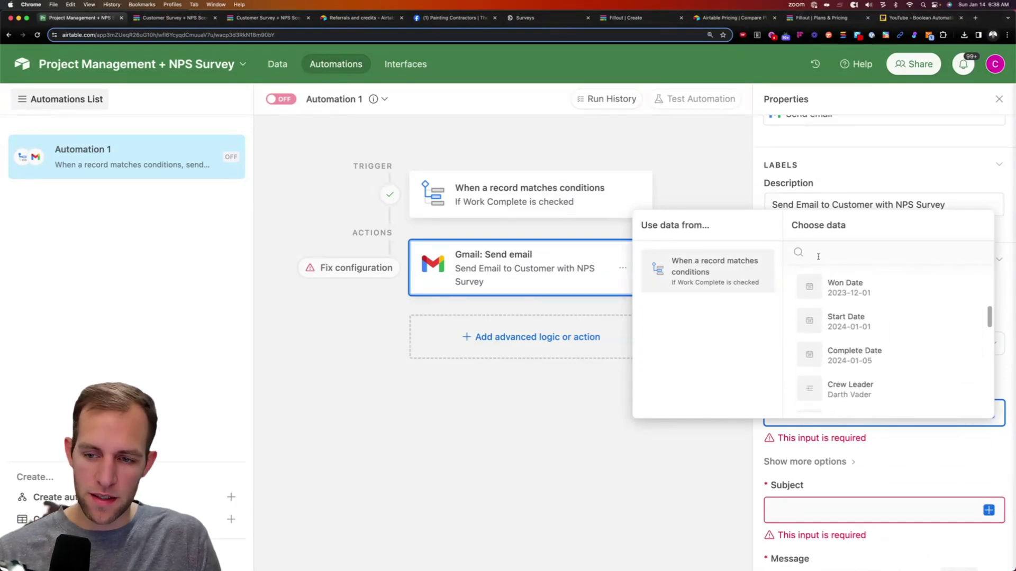
{"action": "type", "text": "email"}
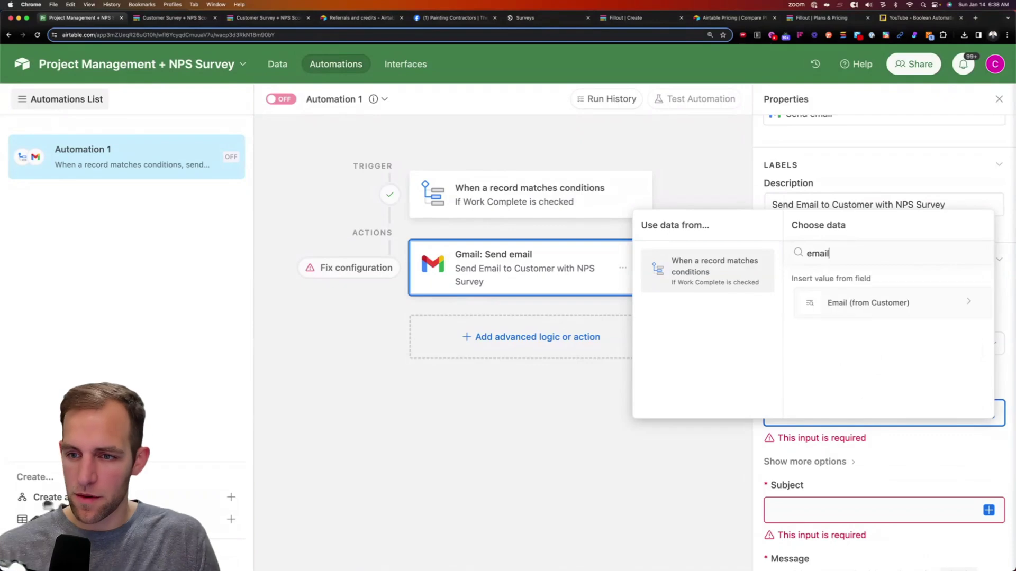
{"action": "left_click", "coordinate": [850, 306]}
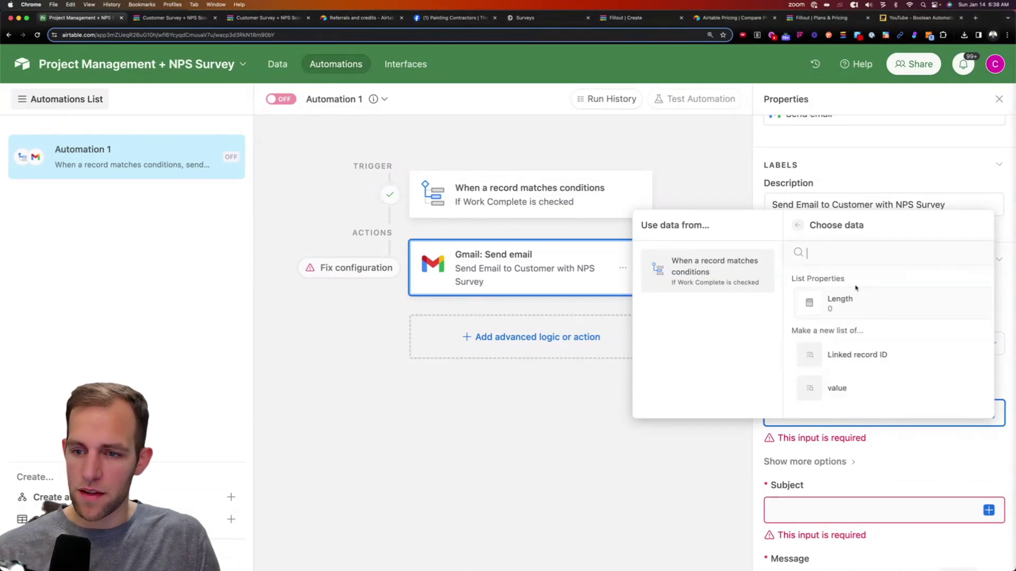
{"action": "left_click", "coordinate": [832, 390]}
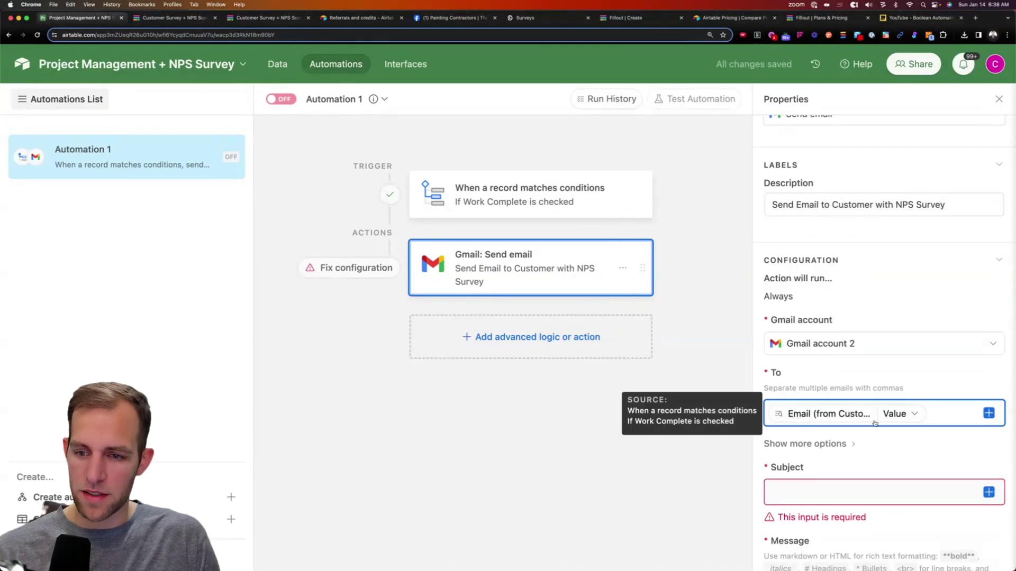
{"action": "scroll", "coordinate": [929, 465], "scroll_direction": "down", "scroll_amount": 2}
Step: Enter 'Please tell us how we did' as the survey email's subject
{"action": "left_click", "coordinate": [926, 410]}
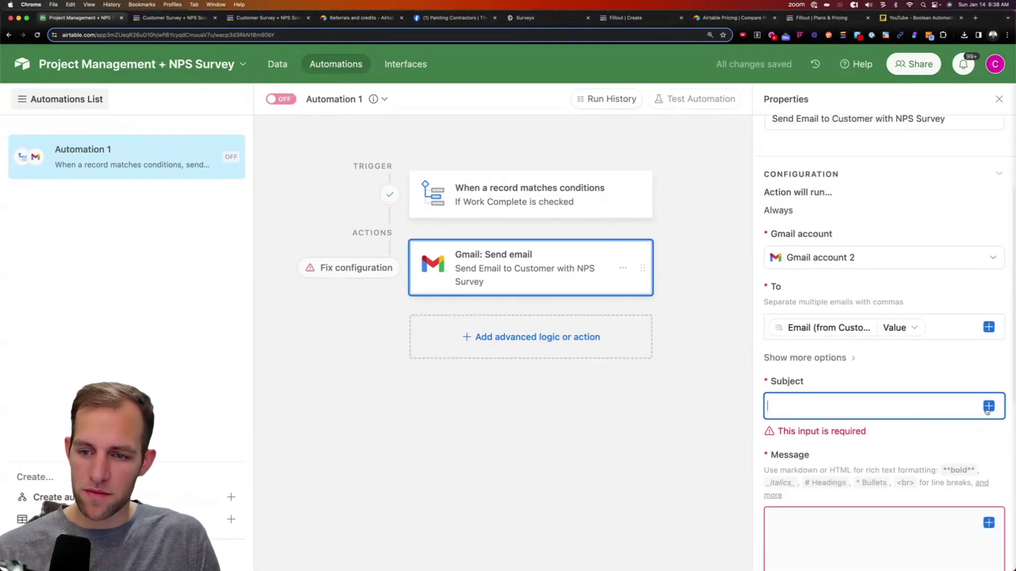
{"action": "type", "text": "Please"}
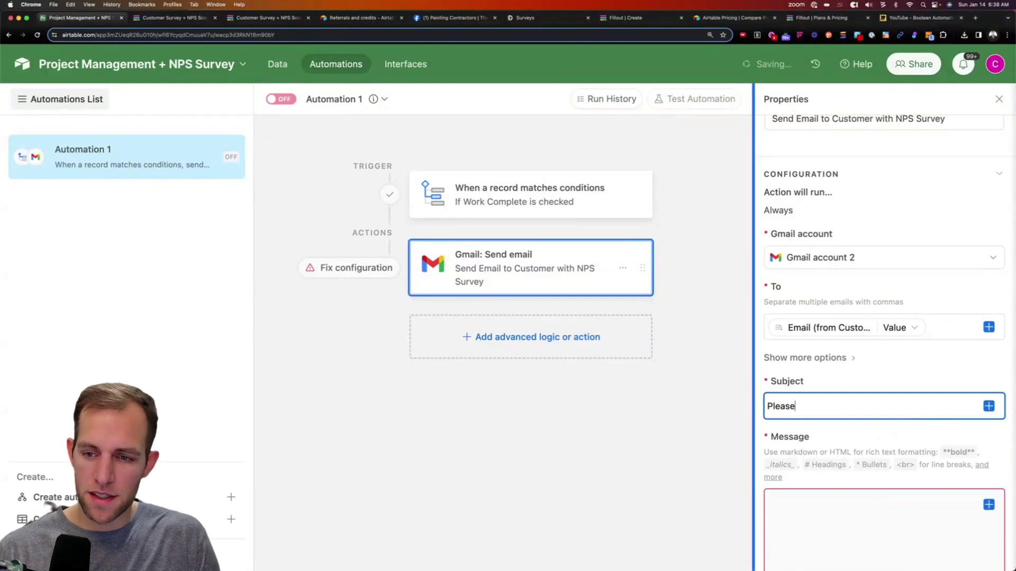
{"action": "type", "text": " tell us how we did"}
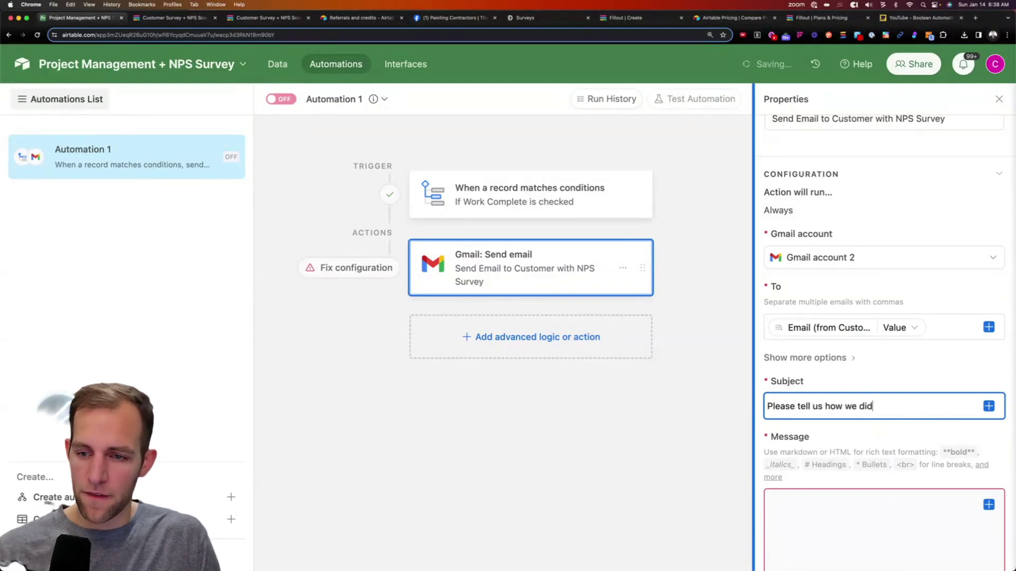
{"action": "scroll", "coordinate": [851, 450], "scroll_direction": "down", "scroll_amount": 3}
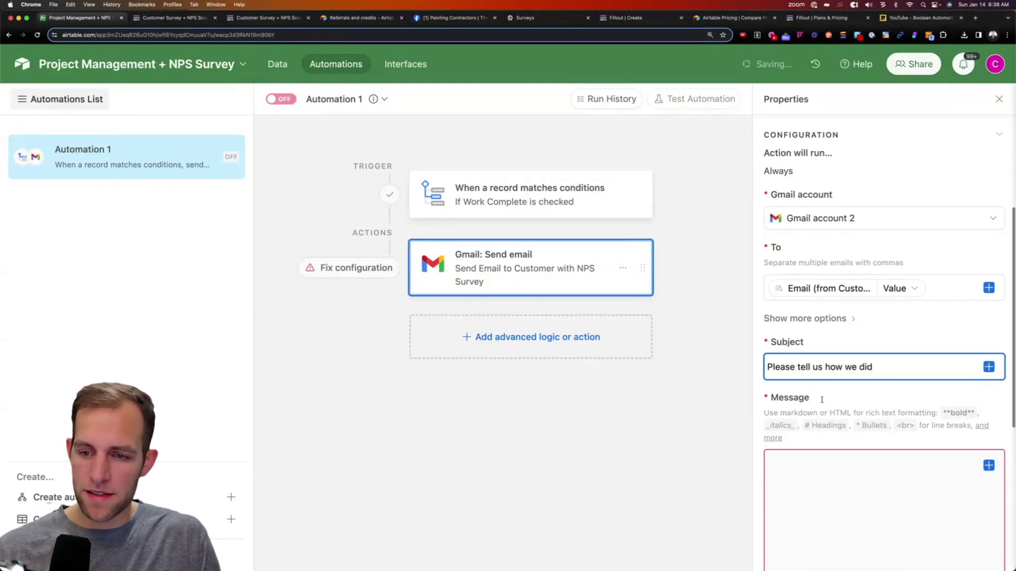
{"action": "left_click", "coordinate": [851, 424]}
Step: Begin the message with 'Hey' followed by the First Name (from Customer) value
{"action": "type", "text": "Hey"}
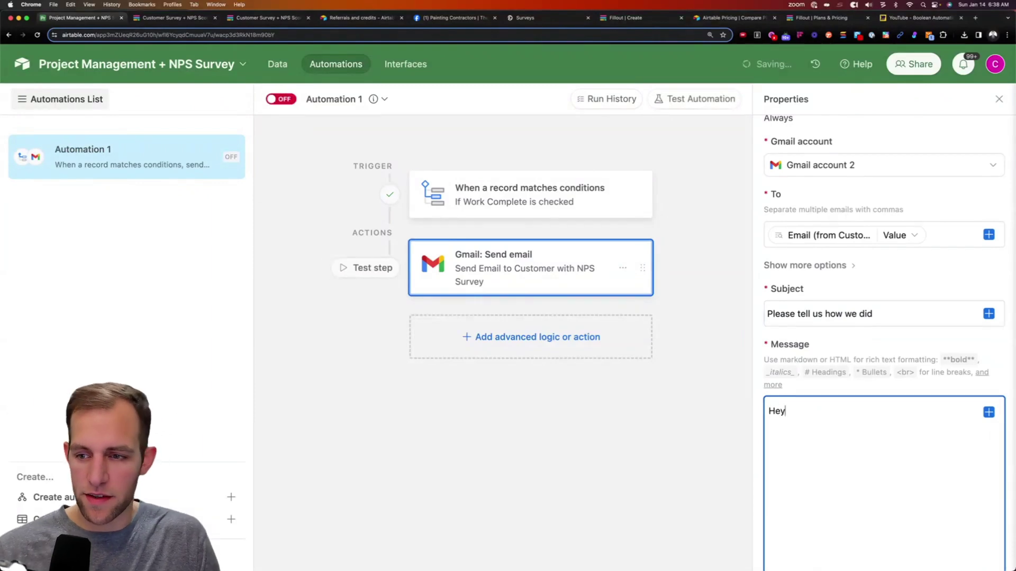
{"action": "left_click", "coordinate": [988, 412]}
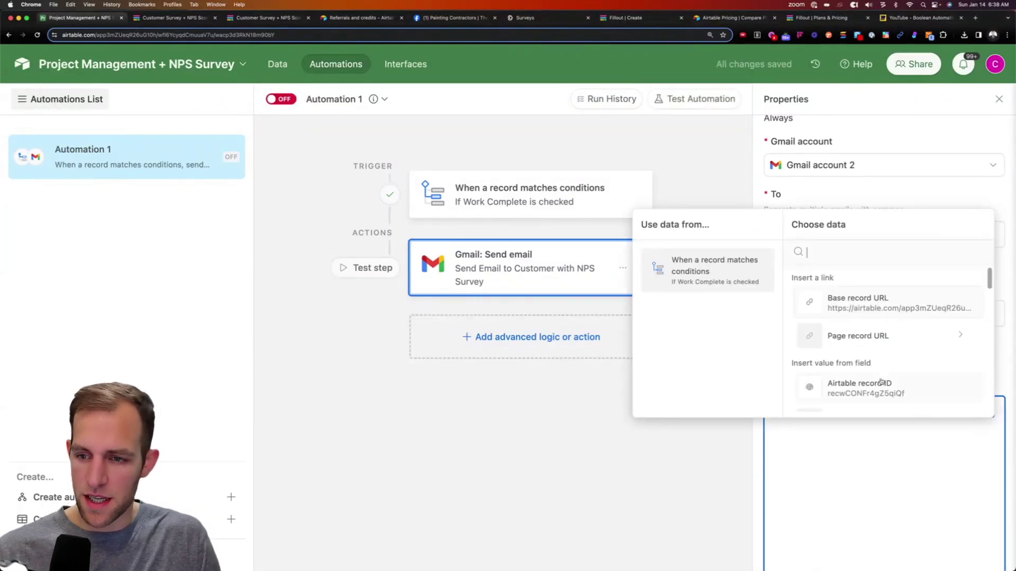
{"action": "scroll", "coordinate": [946, 397], "scroll_direction": "down", "scroll_amount": 2}
{"action": "scroll", "coordinate": [946, 396], "scroll_direction": "down", "scroll_amount": 2}
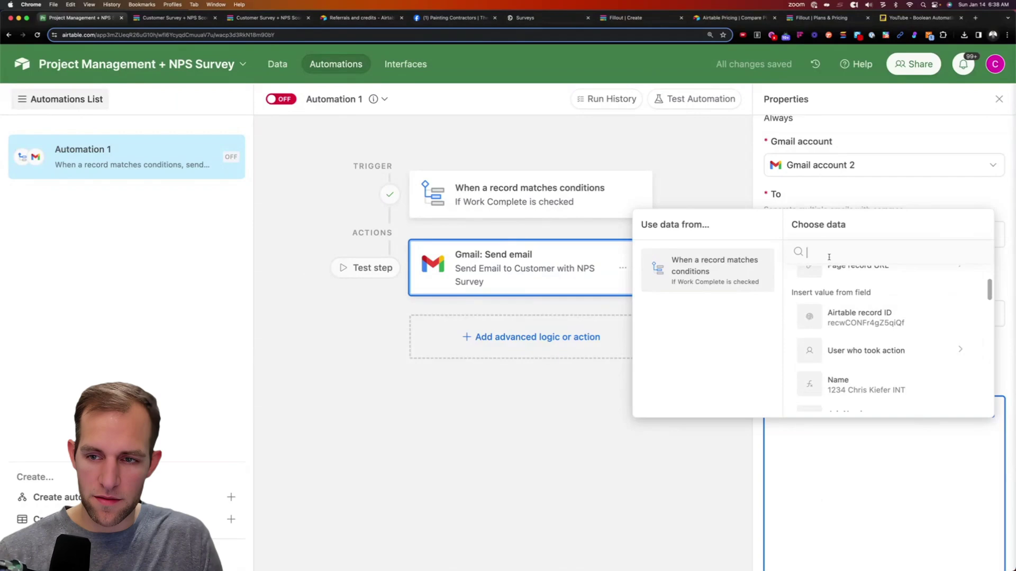
{"action": "left_click", "coordinate": [829, 257]}
{"action": "type", "text": "first"}
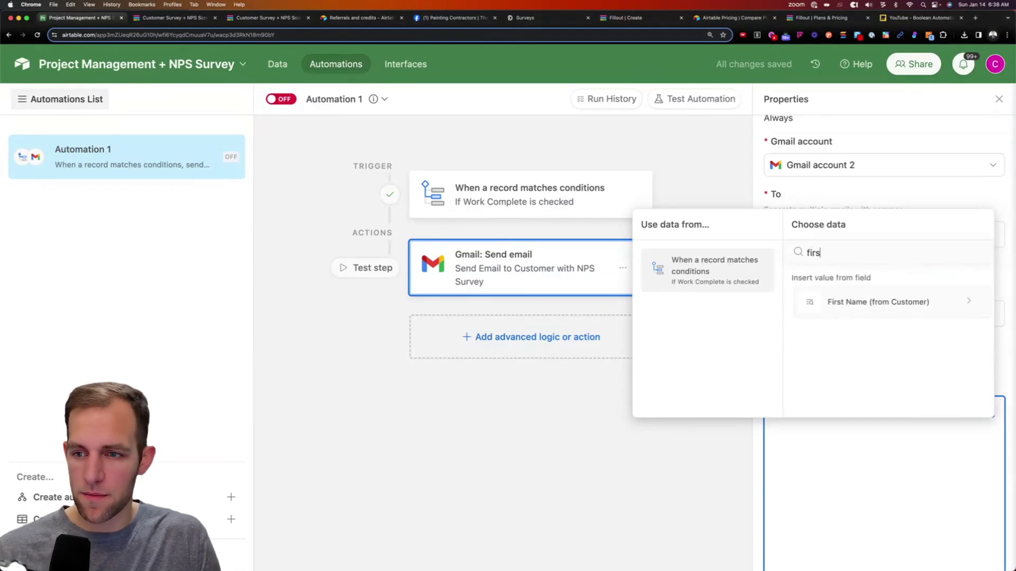
{"action": "left_click", "coordinate": [839, 301]}
{"action": "left_click", "coordinate": [839, 387]}
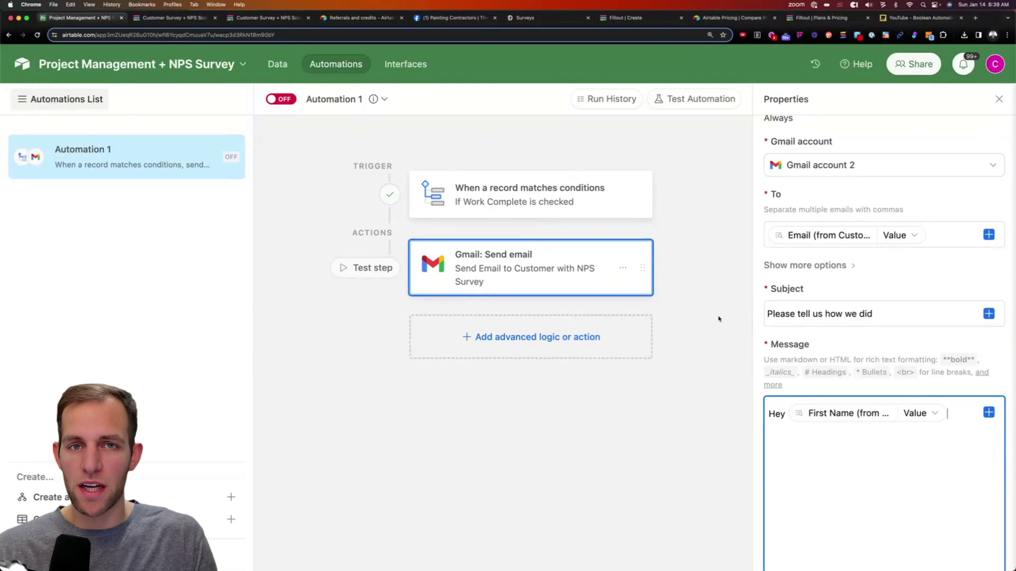
Step: Write the body: 'We enjoyed working on your project…please fill out this brief 2 question survey.'
{"action": "type", "text": ","}
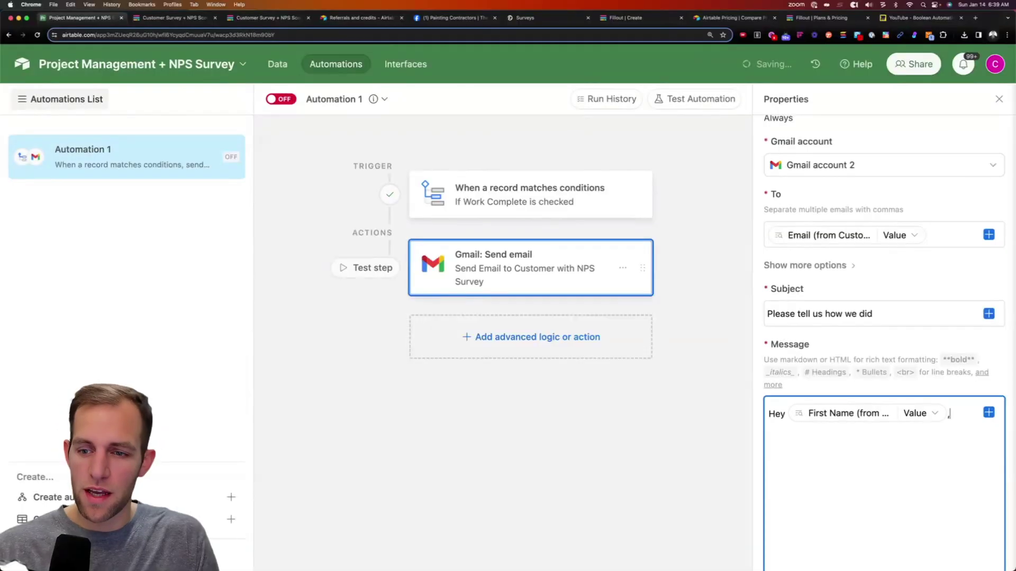
{"action": "key", "text": "Return"}
{"action": "key", "text": "Return"}
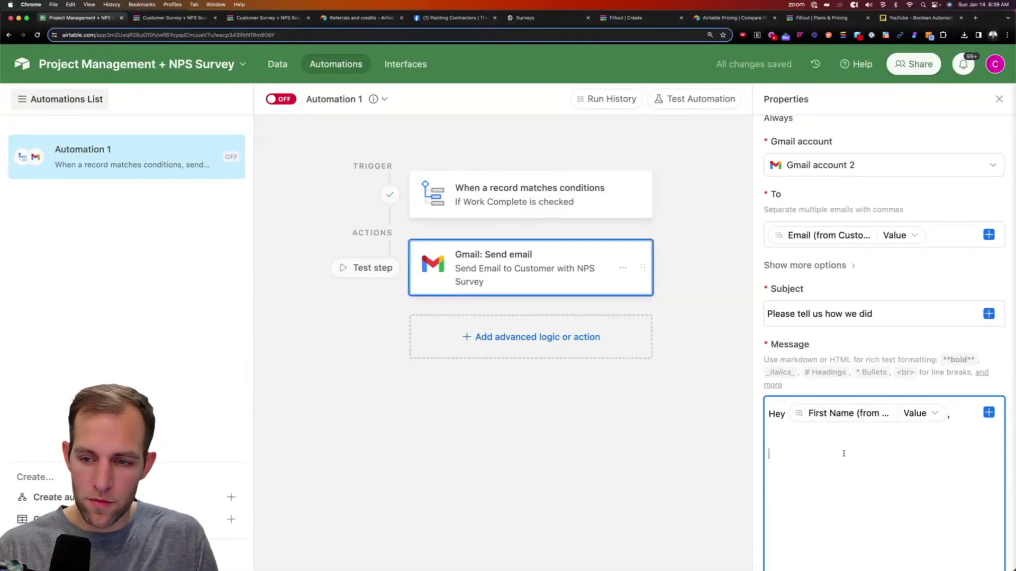
{"action": "type", "text": "We enjoye"}
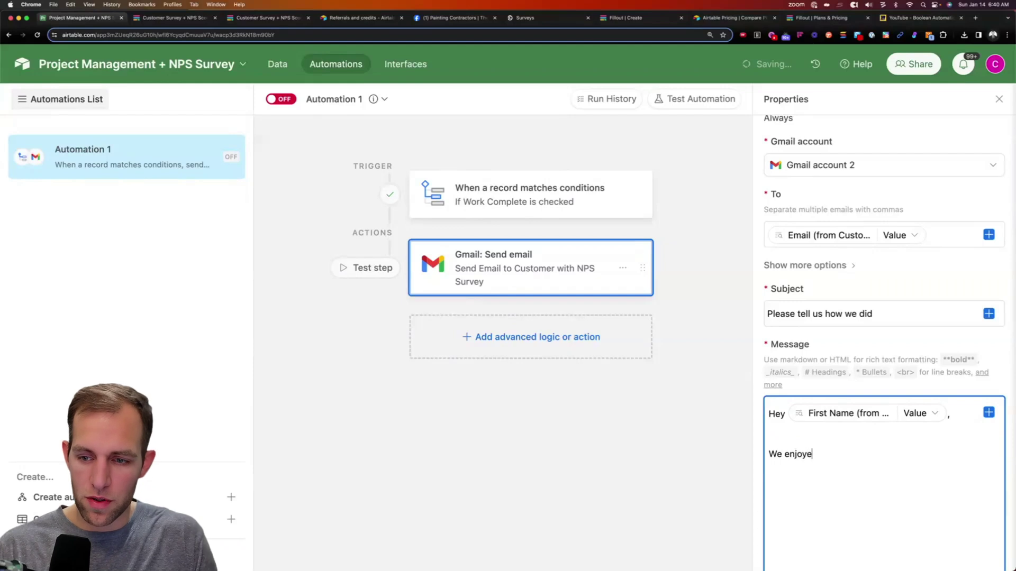
{"action": "type", "text": "d working on your pro"}
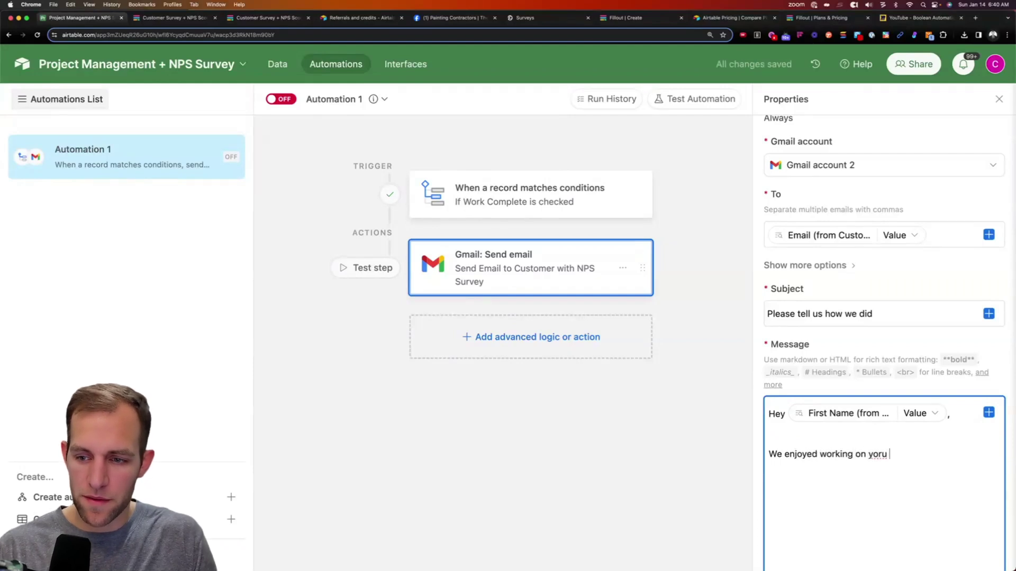
{"action": "type", "text": "ject, but"}
{"action": "key", "text": "BackSpace"}
{"action": "key", "text": "BackSpace"}
{"action": "key", "text": "BackSpace"}
{"action": "type", "text": "and"}
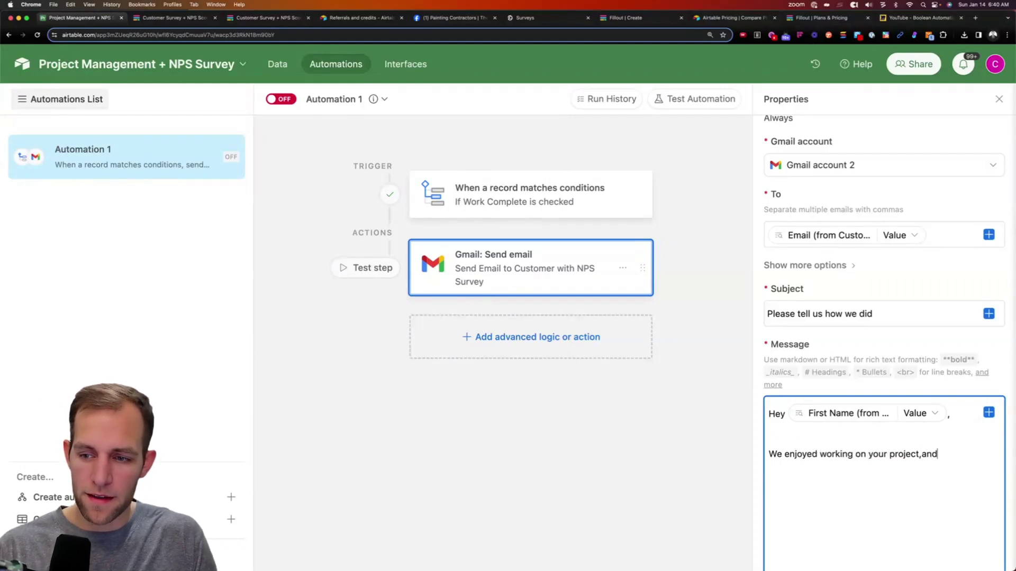
{"action": "type", "text": " our custome"}
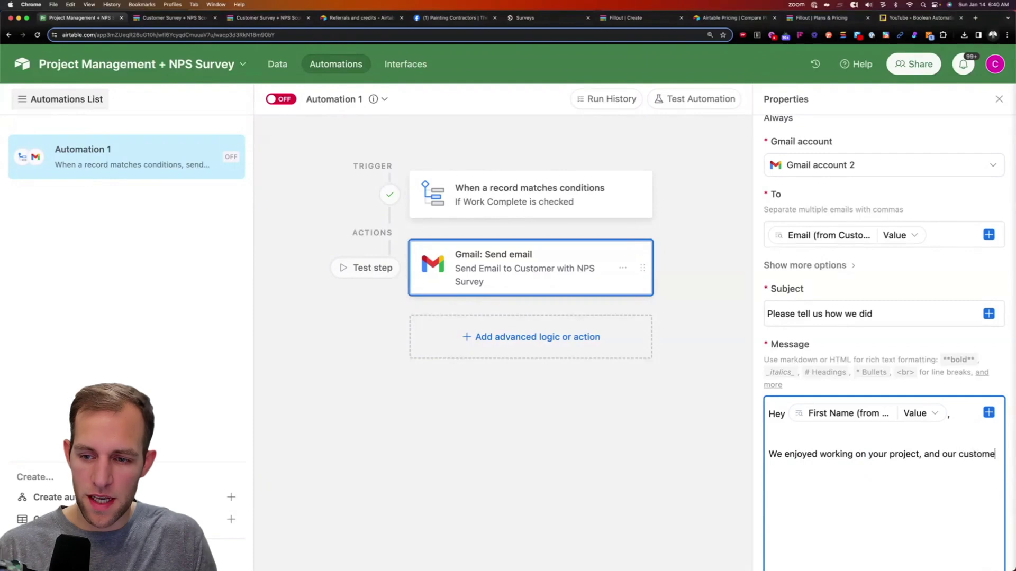
{"action": "type", "text": "r satisfaction is "}
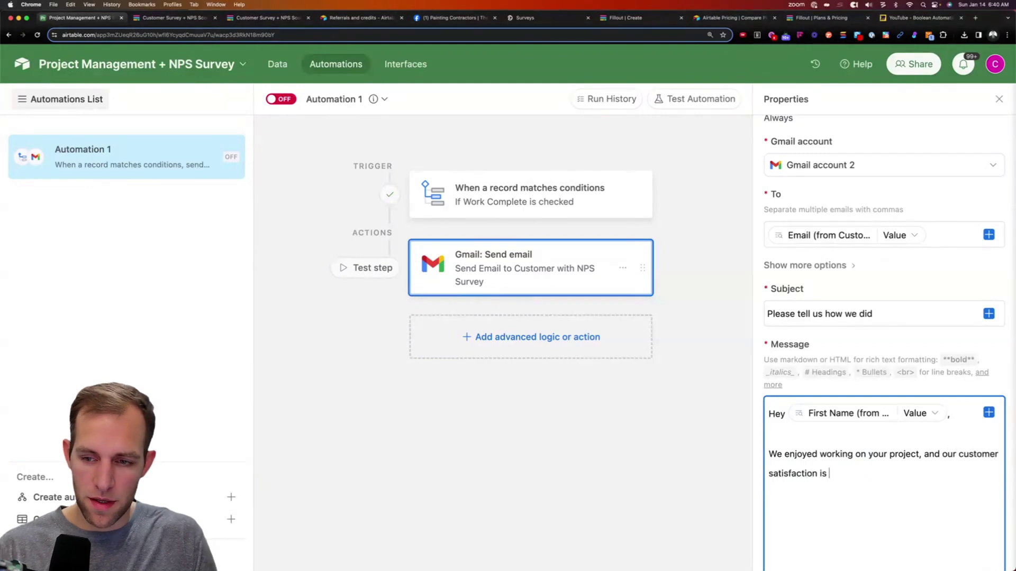
{"action": "type", "text": "para"}
{"action": "key", "text": "BackSpace"}
{"action": "type", "text": "ramount."}
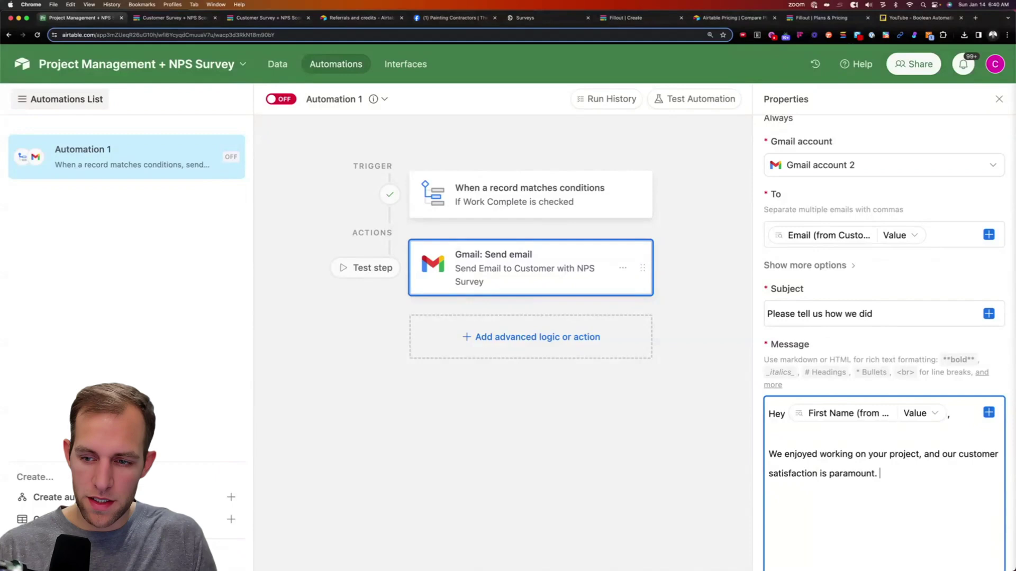
{"action": "type", "text": " Please fill out "}
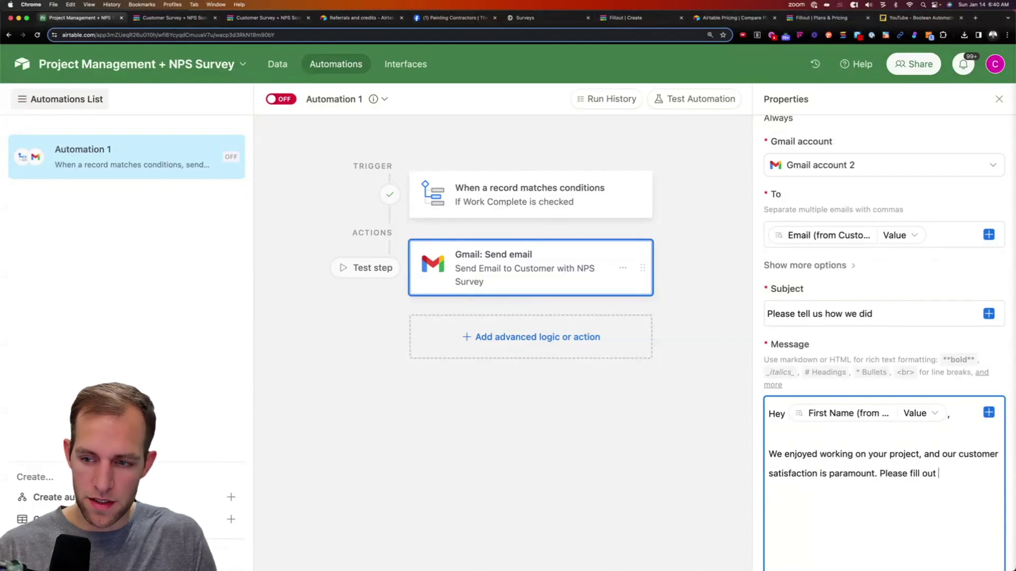
{"action": "type", "text": "this brief "}
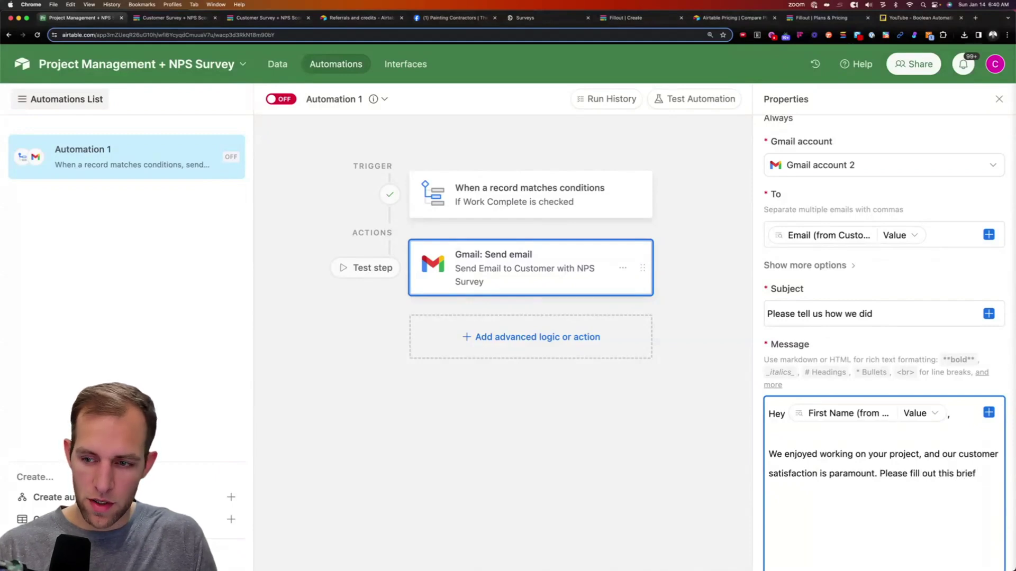
{"action": "type", "text": "2 question survey "}
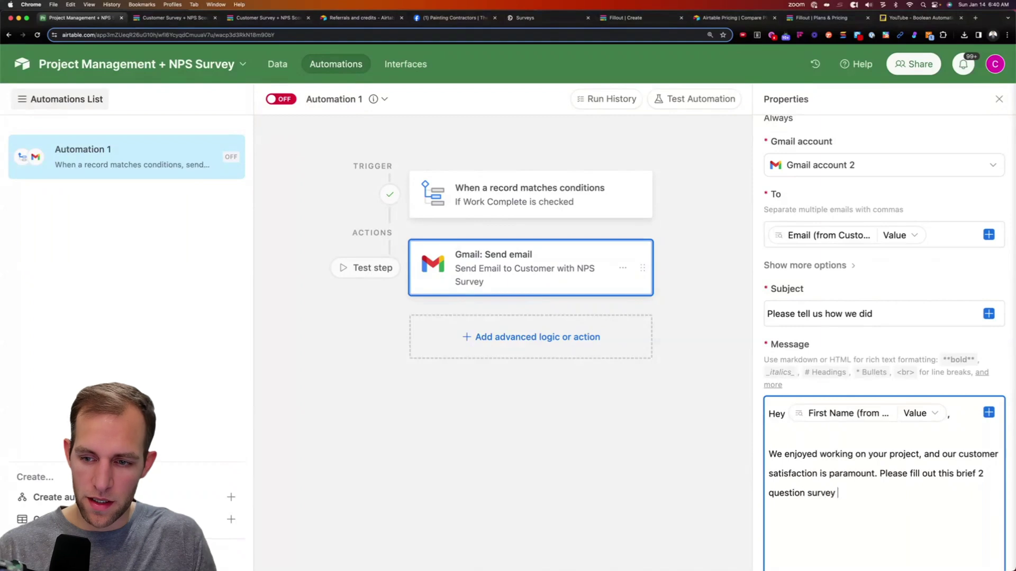
{"action": "type", "text": "to tell us "}
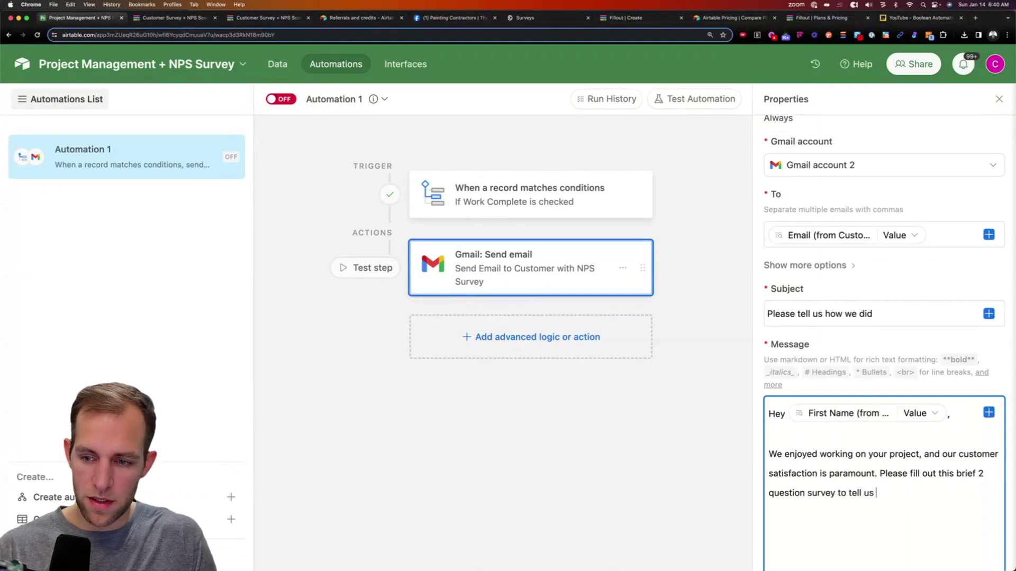
{"action": "type", "text": "how we did:"}
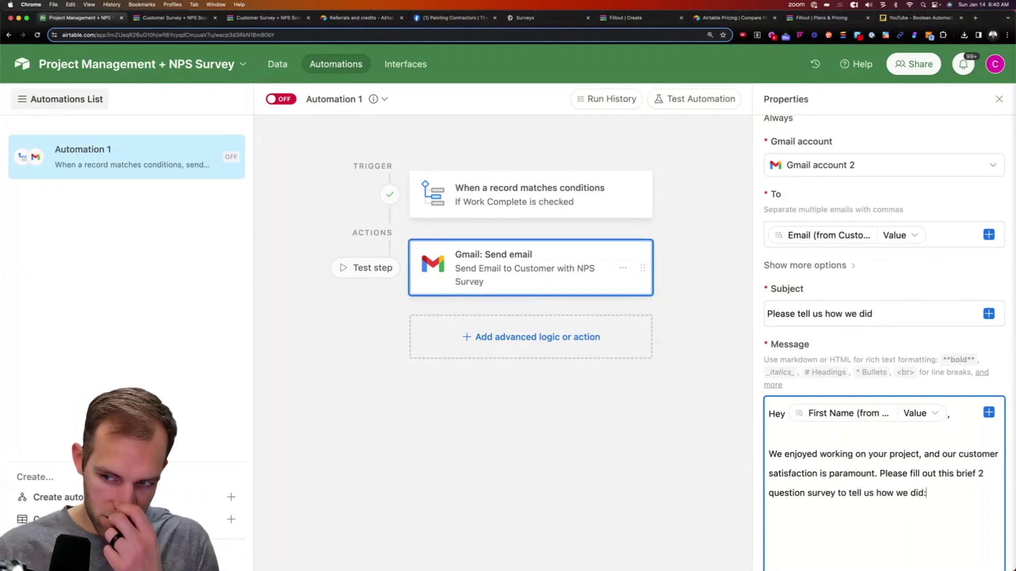
Step: Insert the NPS Survey Link for Customer field into the message body
{"action": "left_click", "coordinate": [989, 413]}
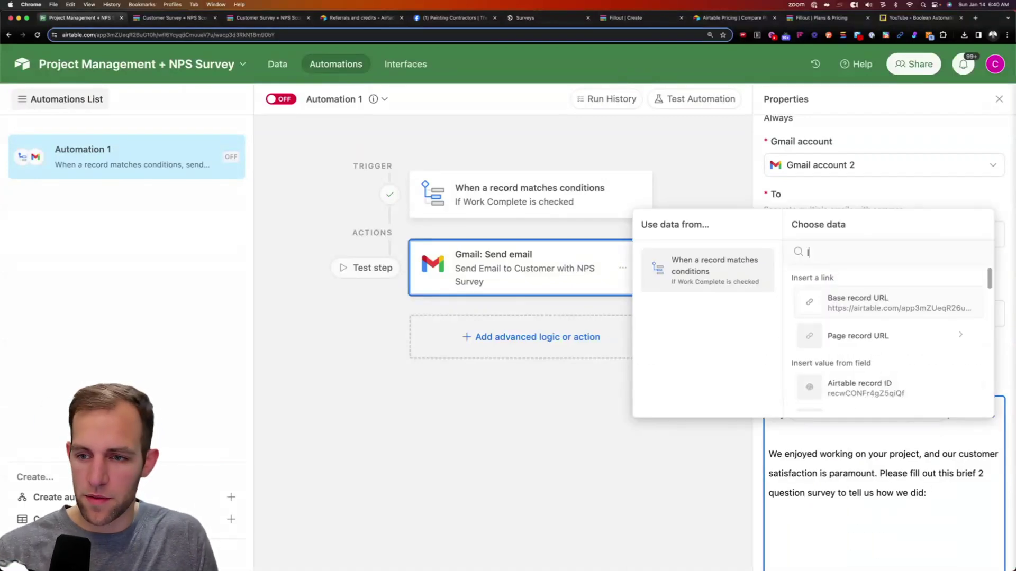
{"action": "type", "text": "link"}
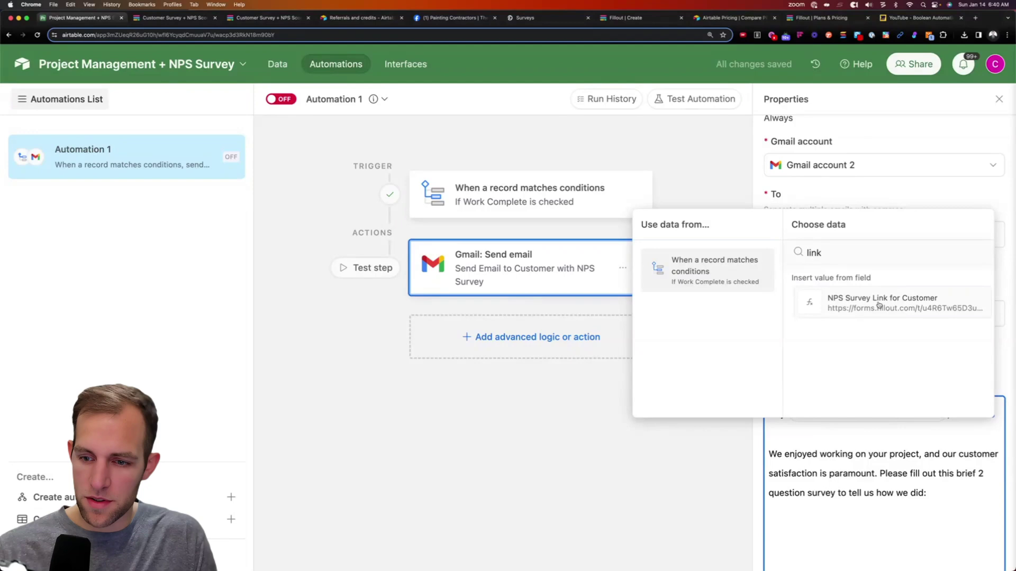
{"action": "left_click", "coordinate": [899, 303]}
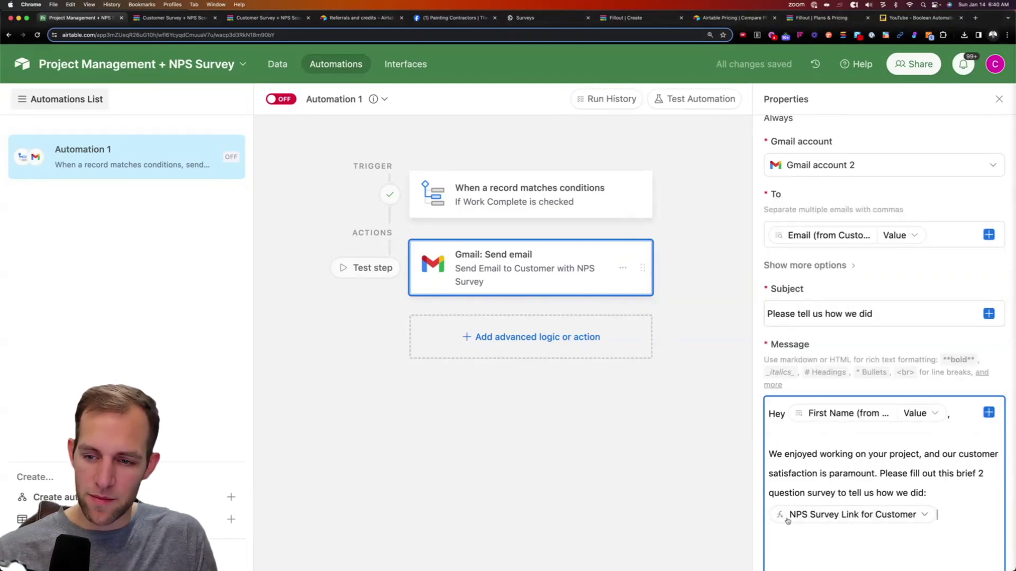
Step: Add 'Thanks for your trust in our people!' and a sign-off with the sender's name
{"action": "mouse_move", "coordinate": [833, 517]}
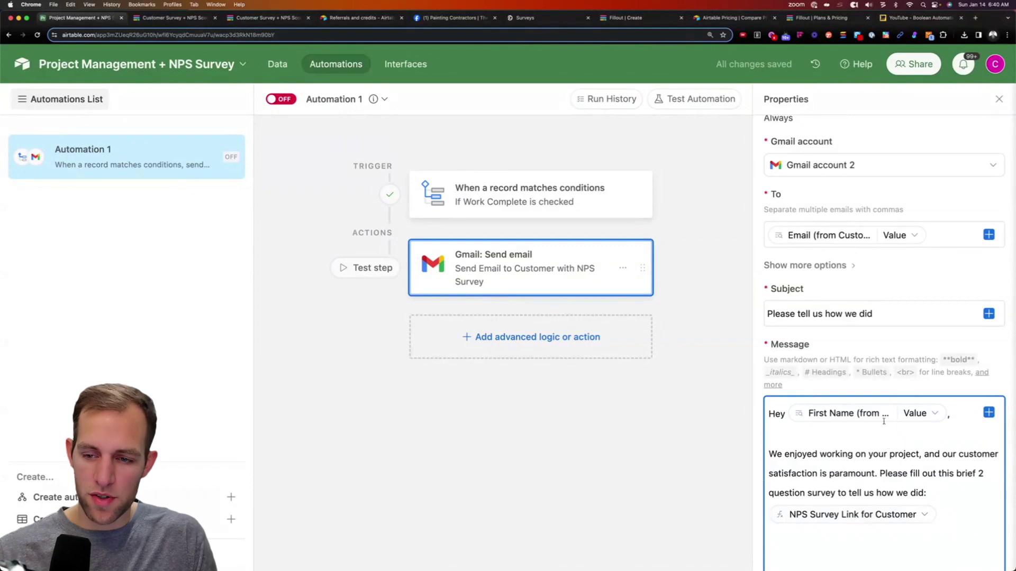
{"action": "left_click", "coordinate": [955, 516]}
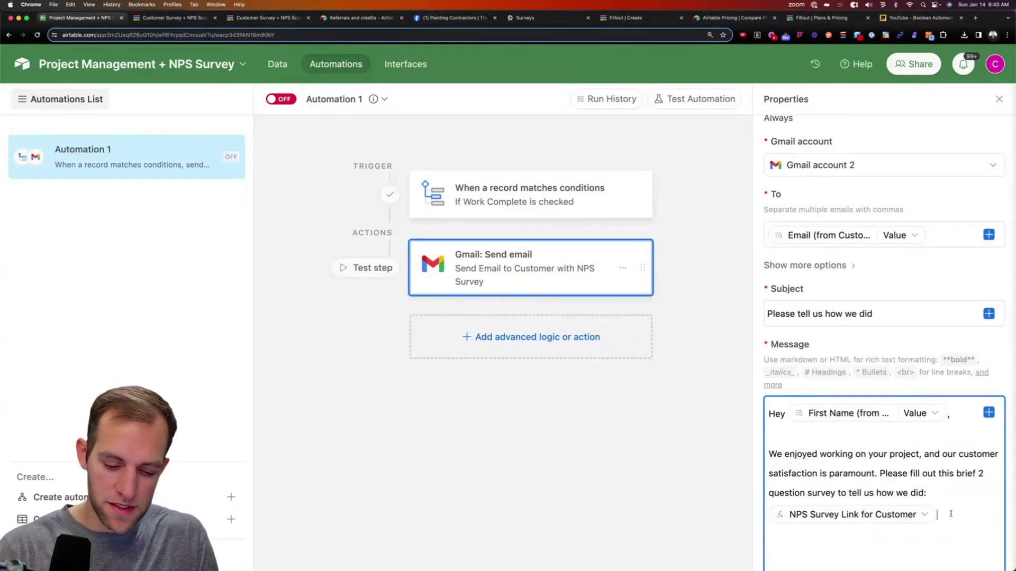
{"action": "key", "text": "Return"}
{"action": "key", "text": "Return"}
{"action": "type", "text": "Than"}
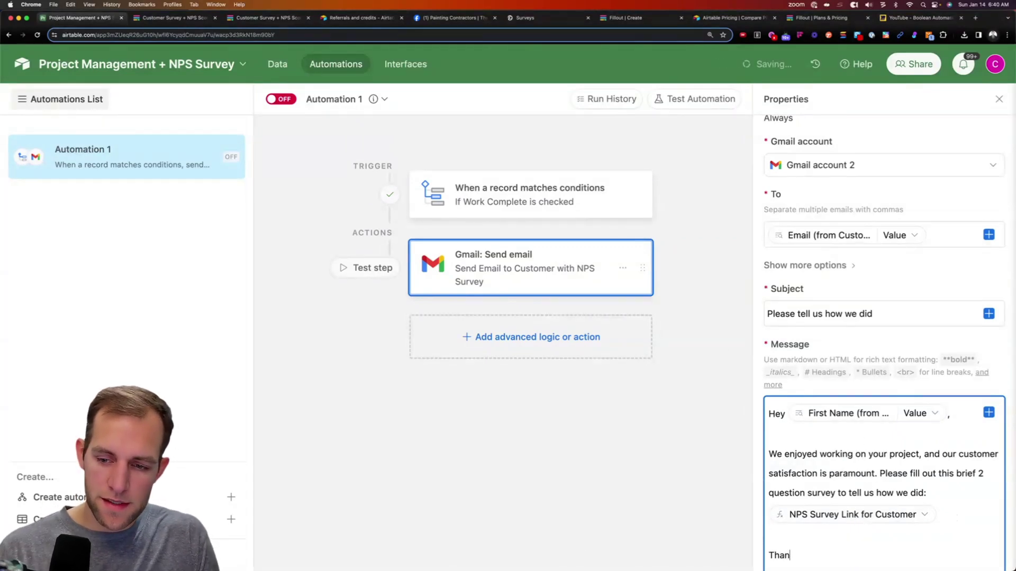
{"action": "type", "text": "ks for your "}
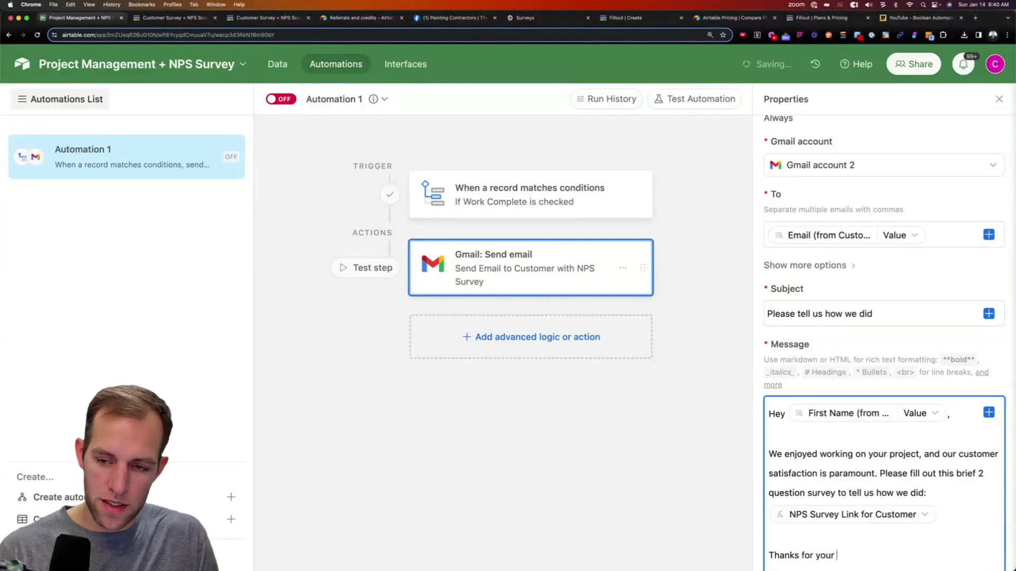
{"action": "type", "text": "trust in our people!"}
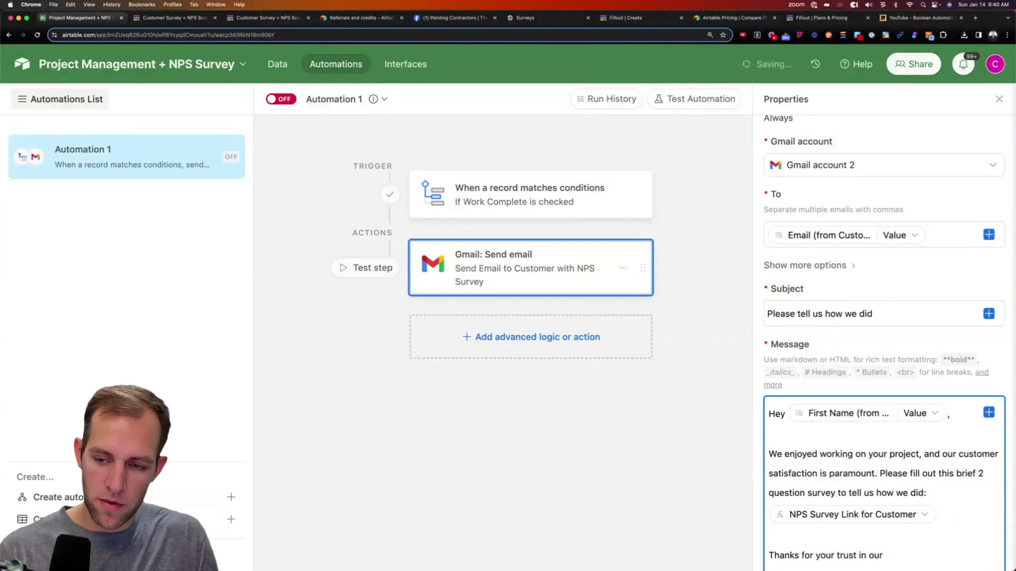
{"action": "key", "text": "Return"}
{"action": "key", "text": "Return"}
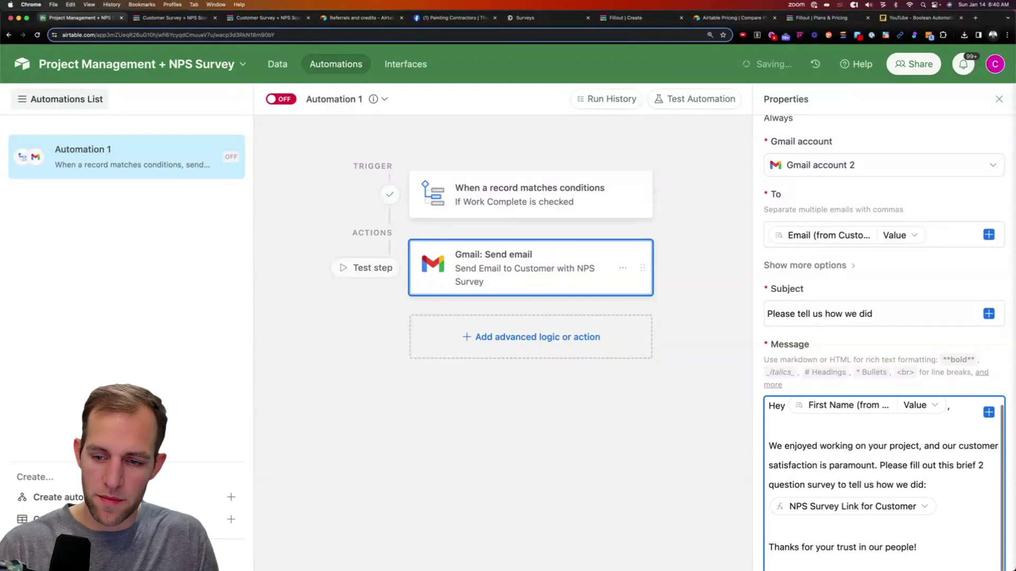
{"action": "type", "text": "Chris"}
{"action": "scroll", "coordinate": [788, 296], "scroll_direction": "down", "scroll_amount": 5}
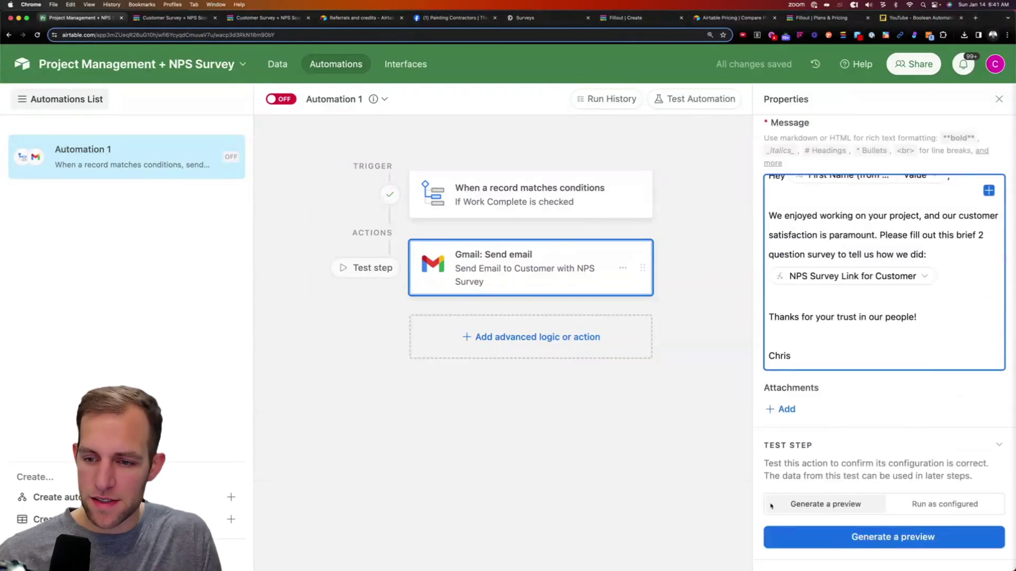
Step: Preview-test the Gmail step and review its 'To input is empty' error
{"action": "left_click", "coordinate": [846, 537]}
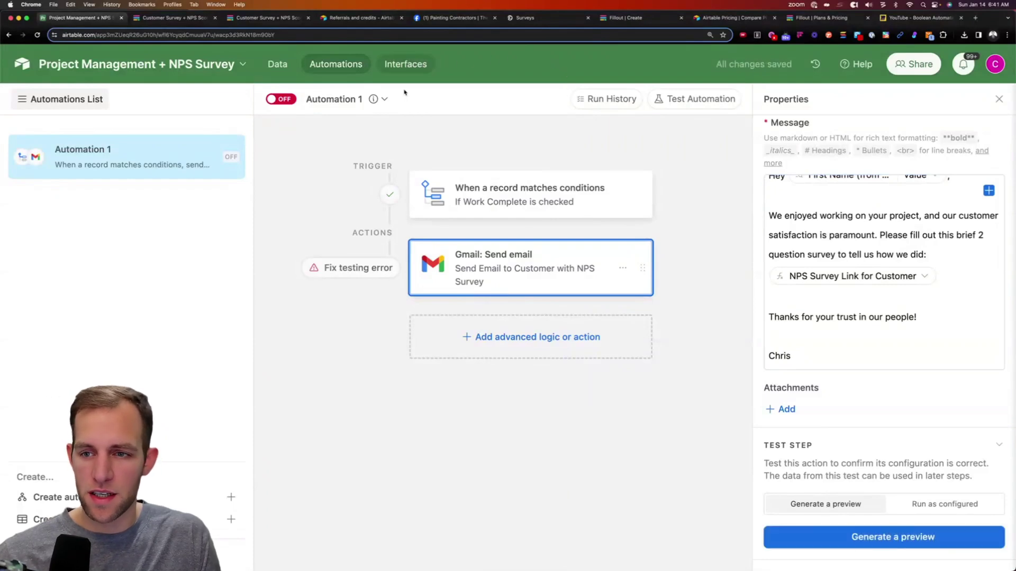
{"action": "scroll", "coordinate": [843, 377], "scroll_direction": "up", "scroll_amount": 2}
{"action": "scroll", "coordinate": [843, 378], "scroll_direction": "up", "scroll_amount": 5}
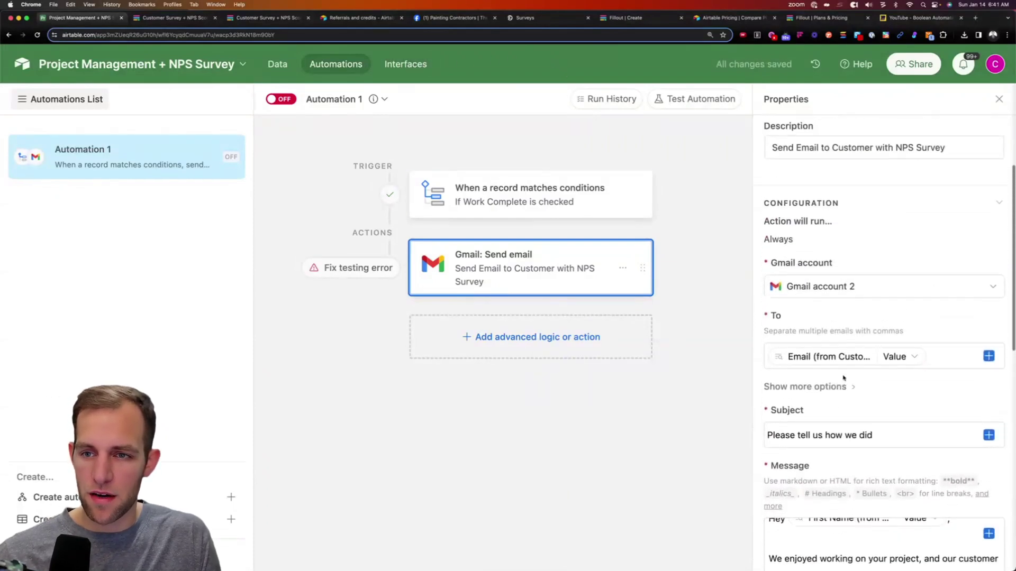
{"action": "scroll", "coordinate": [843, 377], "scroll_direction": "down", "scroll_amount": 10}
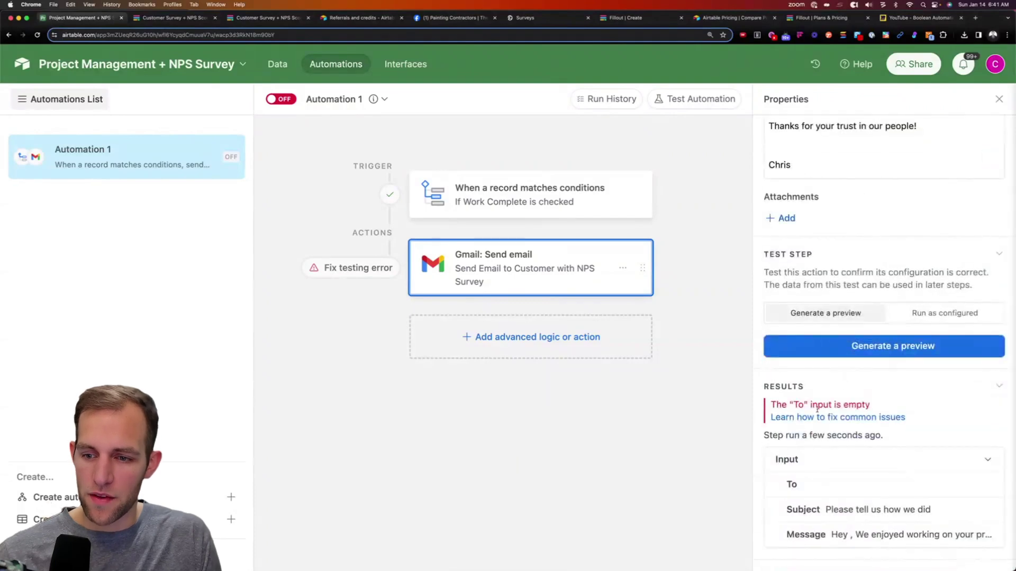
{"action": "scroll", "coordinate": [844, 452], "scroll_direction": "up", "scroll_amount": 6}
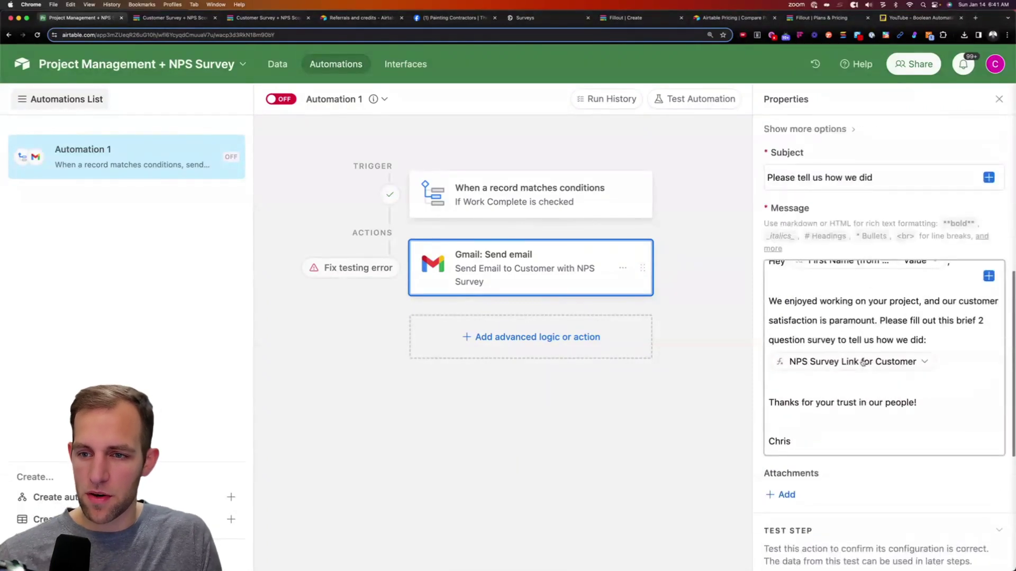
{"action": "scroll", "coordinate": [850, 319], "scroll_direction": "up", "scroll_amount": 3}
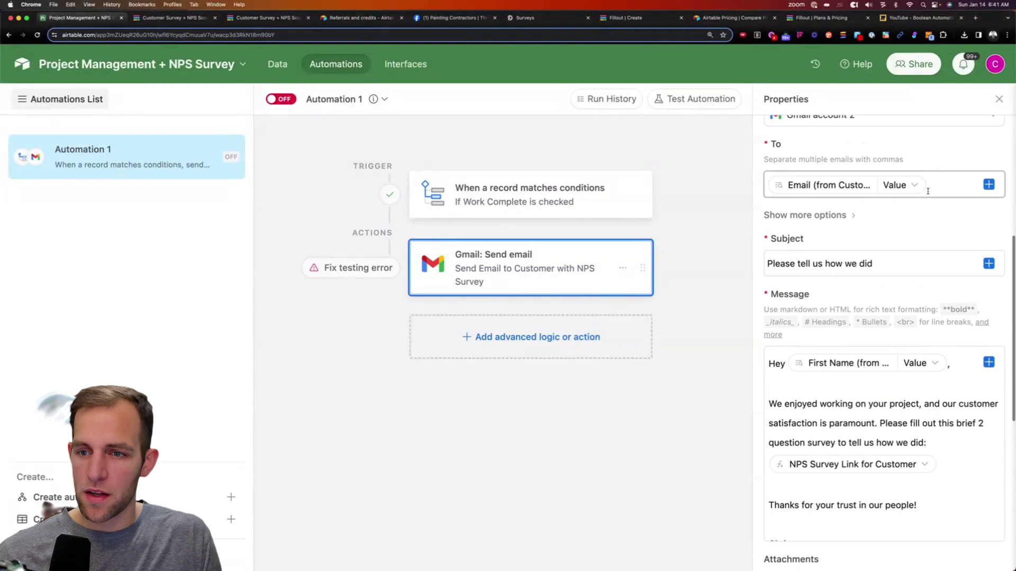
Step: Re-select the Email (from Customer) value as the Gmail step's recipient
{"action": "left_click", "coordinate": [869, 187]}
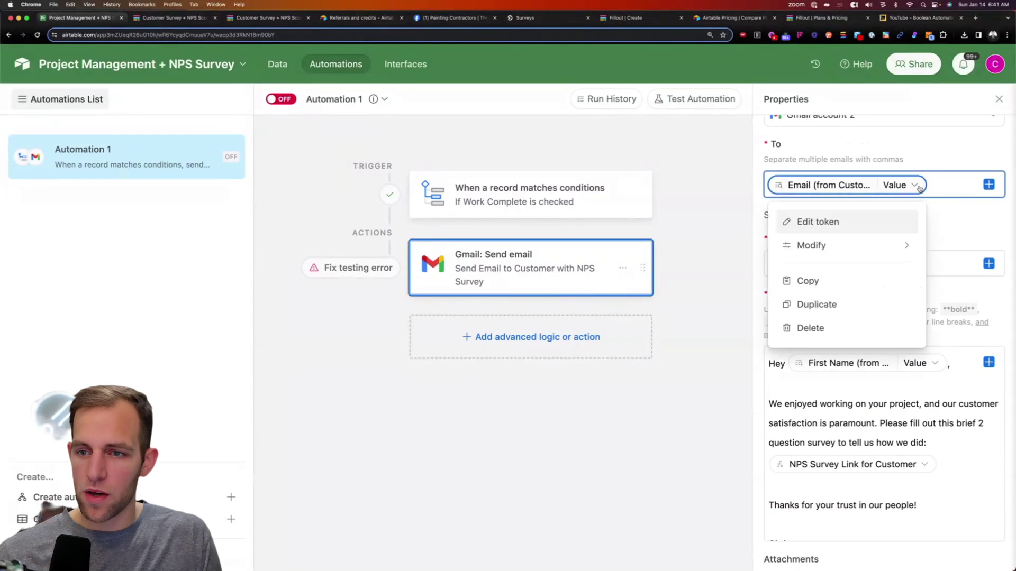
{"action": "left_click", "coordinate": [819, 222]}
{"action": "type", "text": "email"}
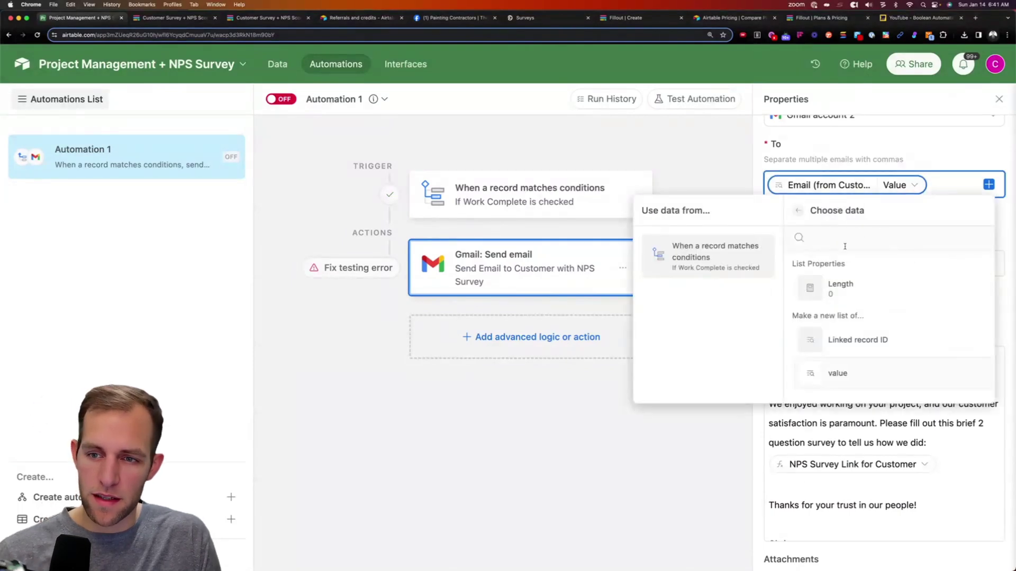
{"action": "left_click", "coordinate": [860, 287]}
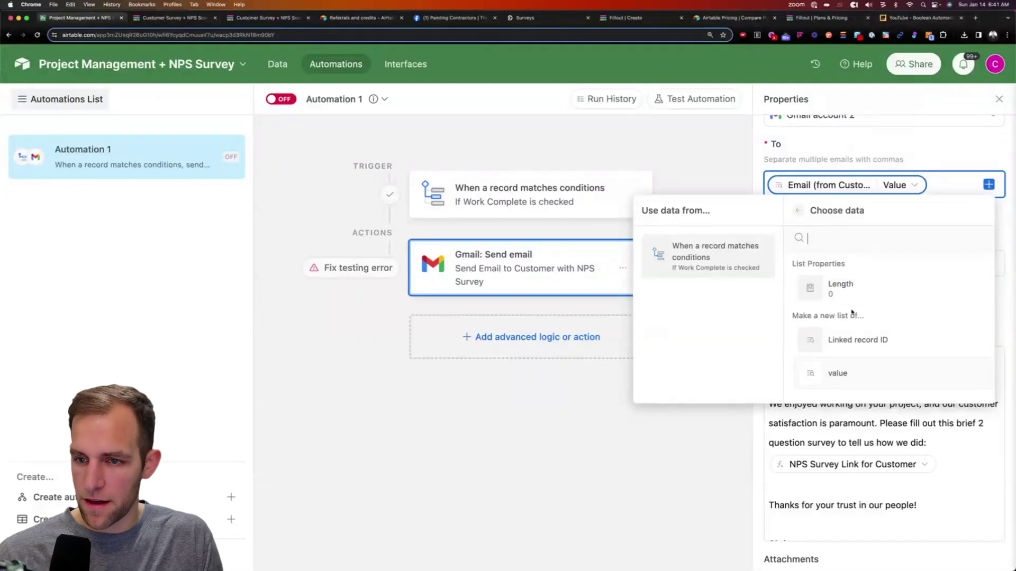
{"action": "left_click", "coordinate": [873, 374]}
{"action": "scroll", "coordinate": [907, 220], "scroll_direction": "down", "scroll_amount": 7}
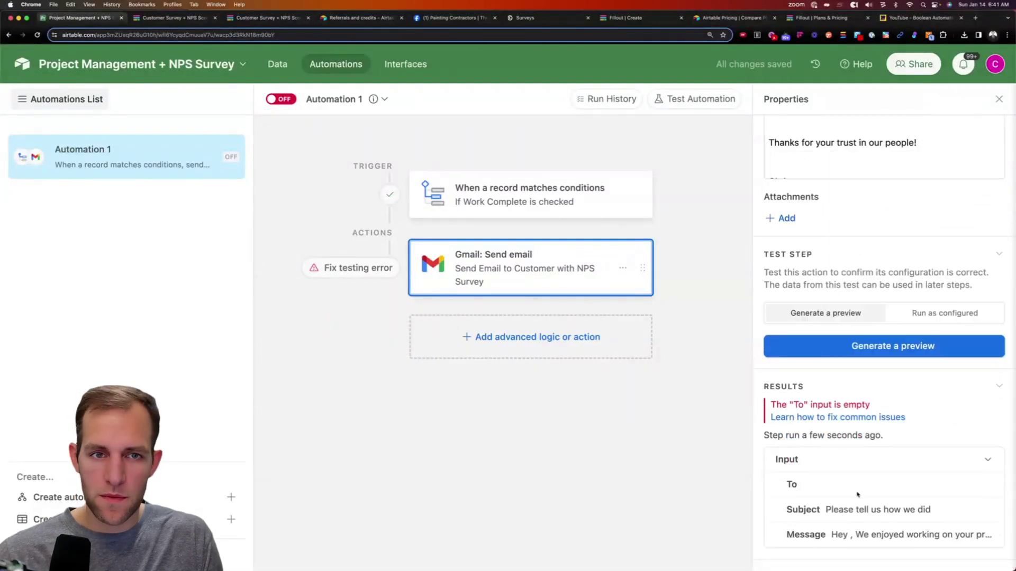
Step: Leave the automation off and check the customer's email in the project record
{"action": "left_click", "coordinate": [278, 64]}
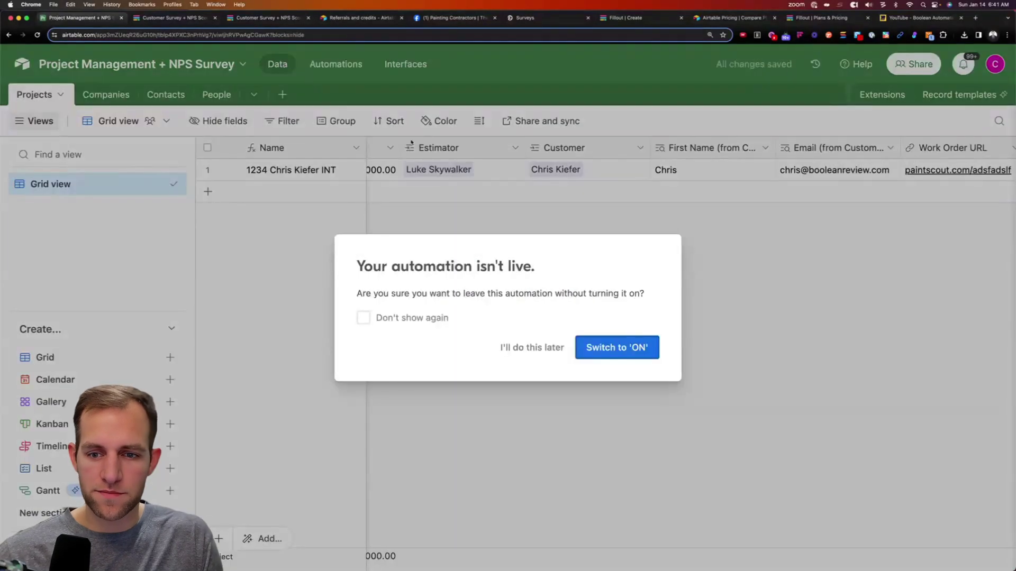
{"action": "left_click", "coordinate": [532, 347]}
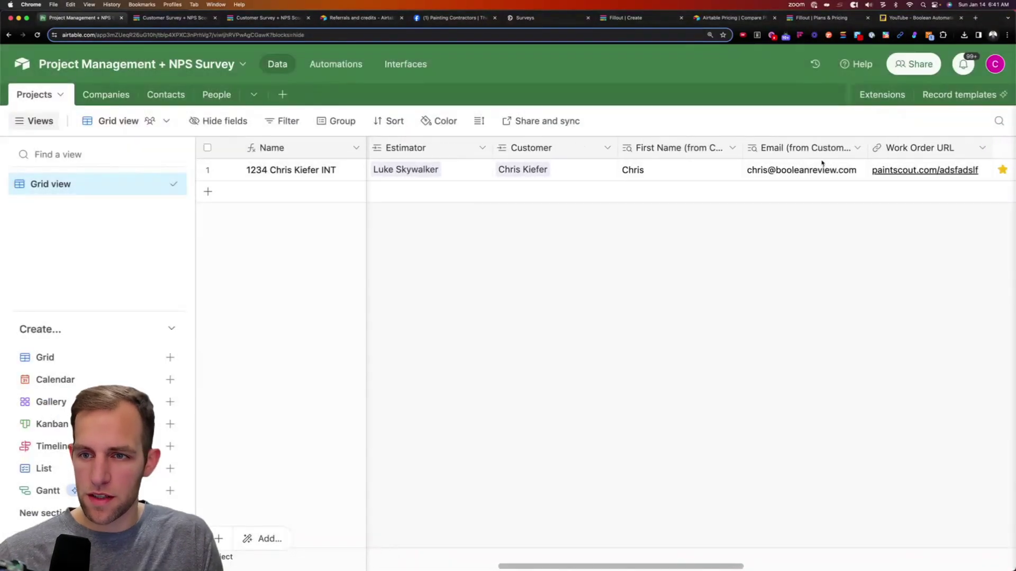
{"action": "scroll", "coordinate": [822, 163], "scroll_direction": "right", "scroll_amount": 2}
{"action": "left_click", "coordinate": [724, 176]}
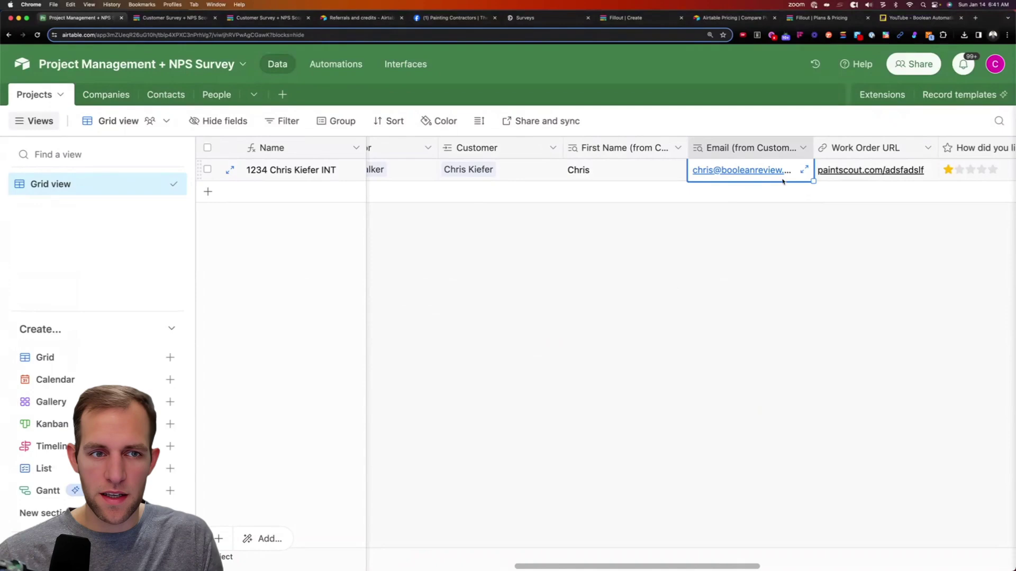
{"action": "left_click", "coordinate": [351, 72]}
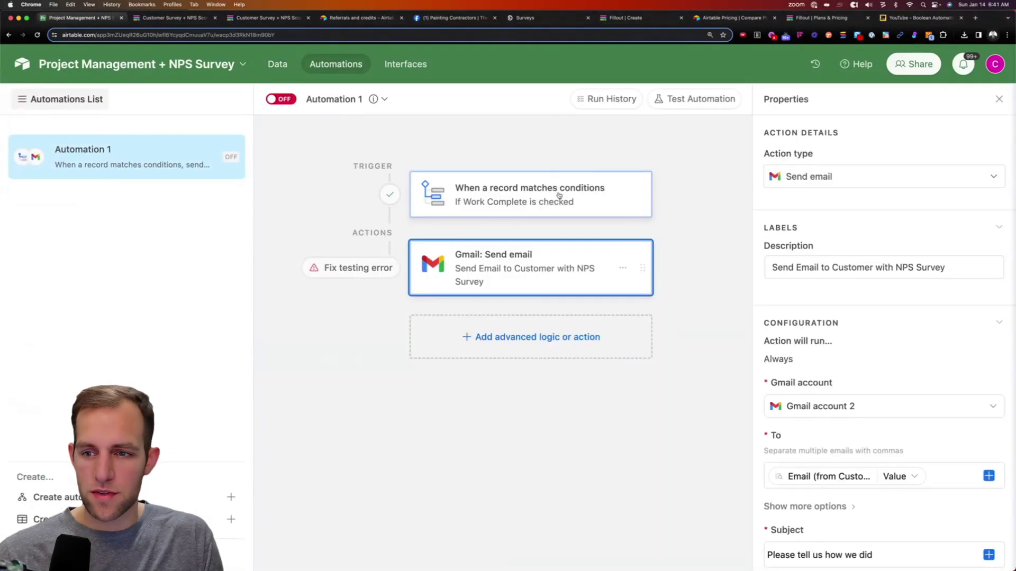
Step: Test the trigger with the existing project record and review the Gmail step
{"action": "left_click", "coordinate": [559, 196]}
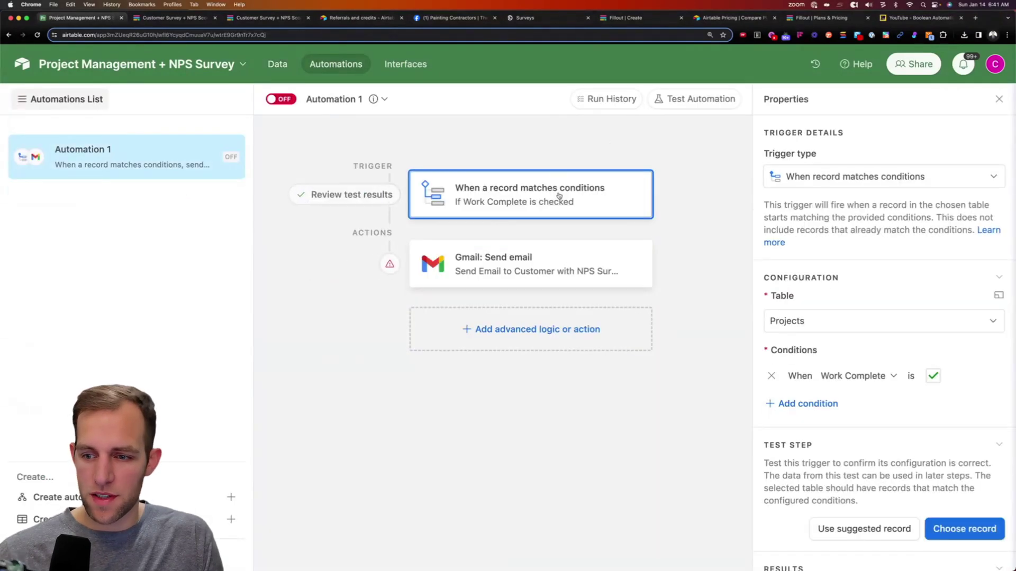
{"action": "left_click", "coordinate": [964, 529]}
{"action": "left_click", "coordinate": [479, 220]}
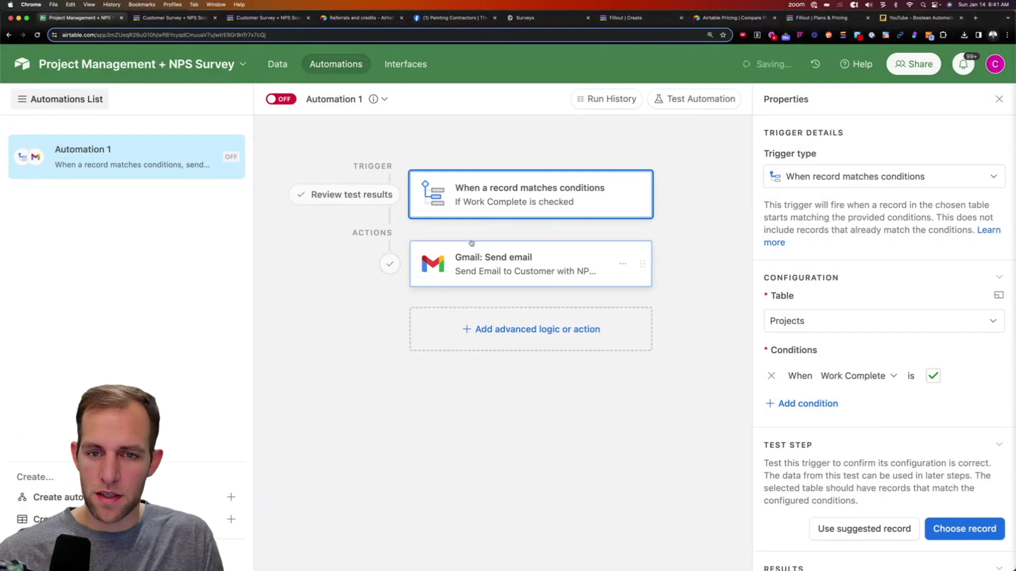
{"action": "left_click", "coordinate": [496, 256]}
{"action": "scroll", "coordinate": [910, 396], "scroll_direction": "down", "scroll_amount": 3}
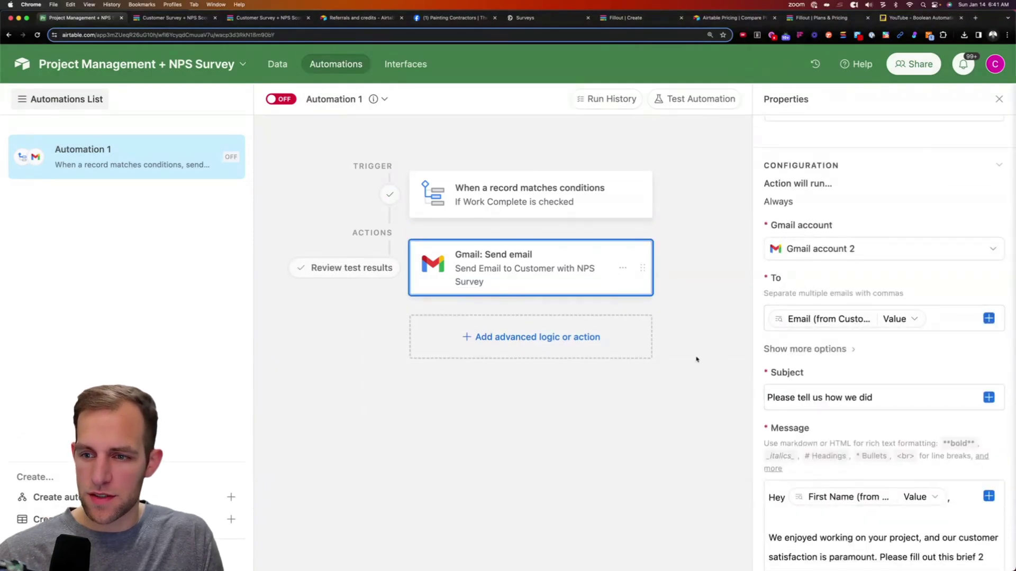
{"action": "scroll", "coordinate": [872, 370], "scroll_direction": "down", "scroll_amount": 9}
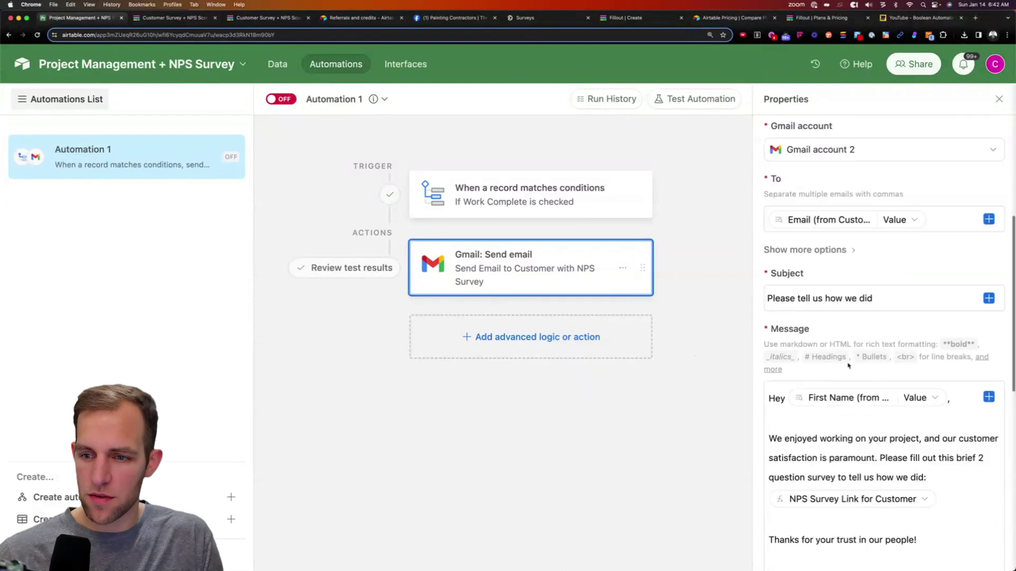
Step: Generate and inspect a preview of the survey email's recipient and subject
{"action": "left_click", "coordinate": [869, 391]}
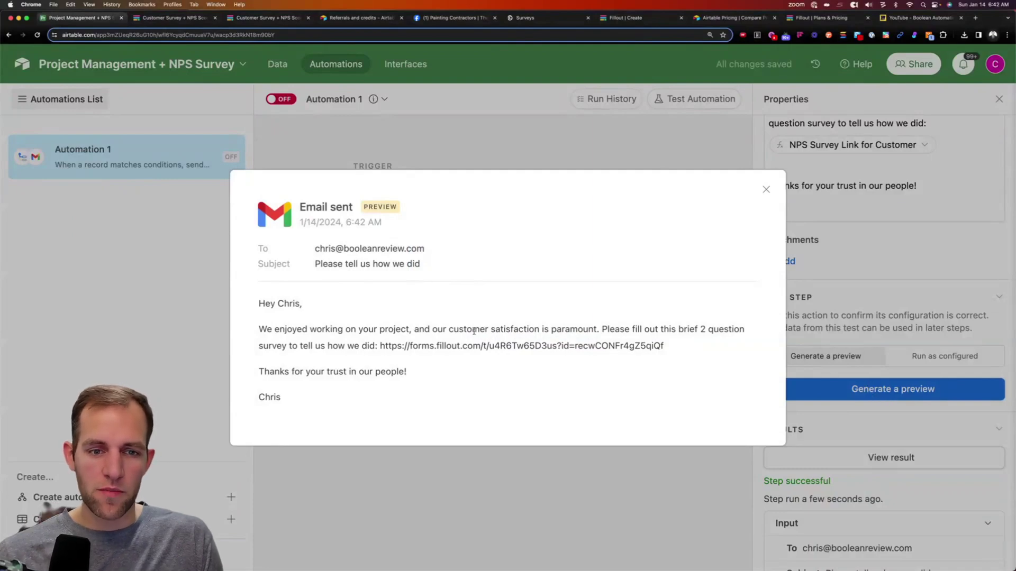
{"action": "left_click_drag", "start_coordinate": [317, 248], "coordinate": [465, 260]}
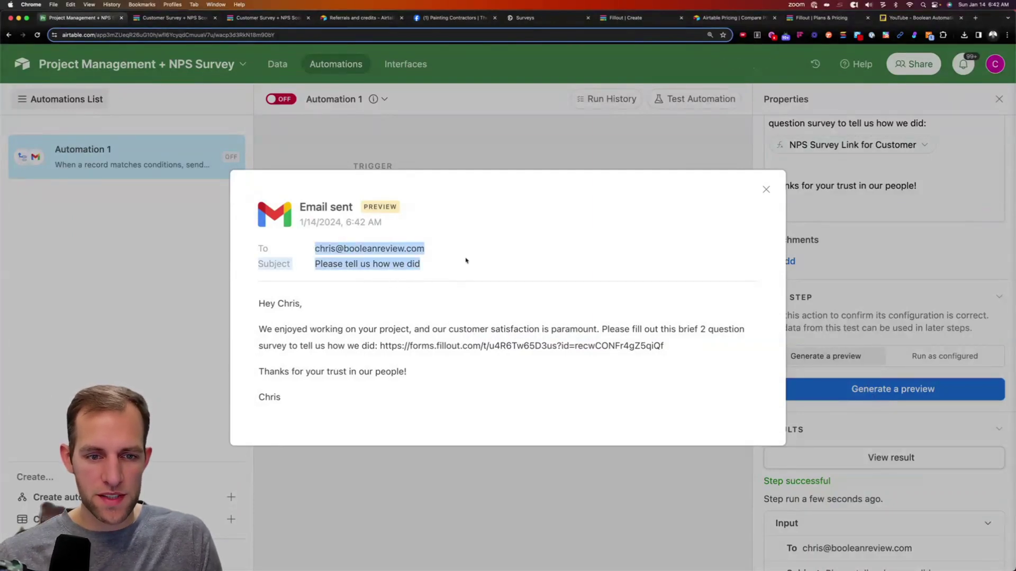
{"action": "left_click", "coordinate": [345, 266]}
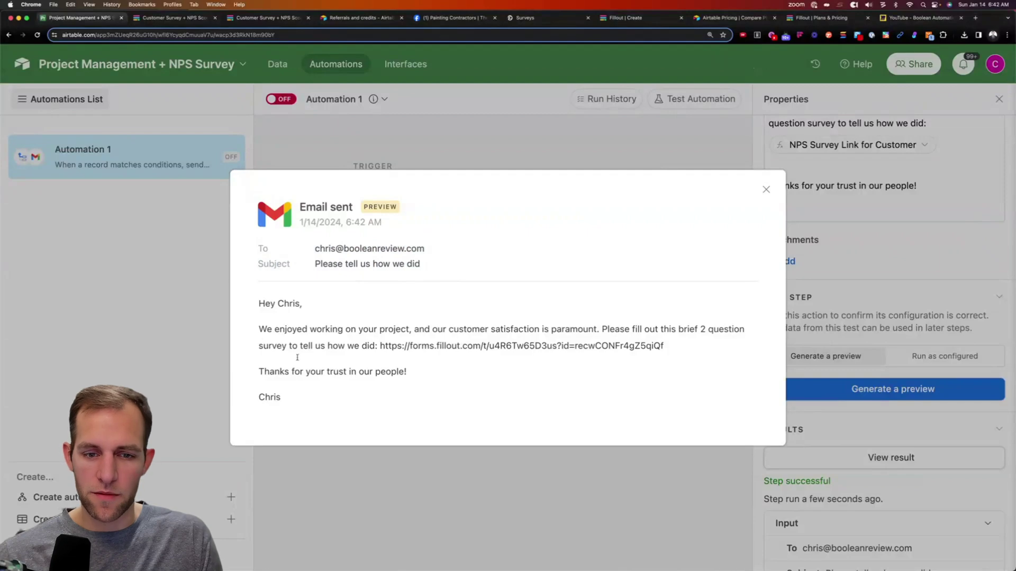
{"action": "left_click", "coordinate": [766, 189]}
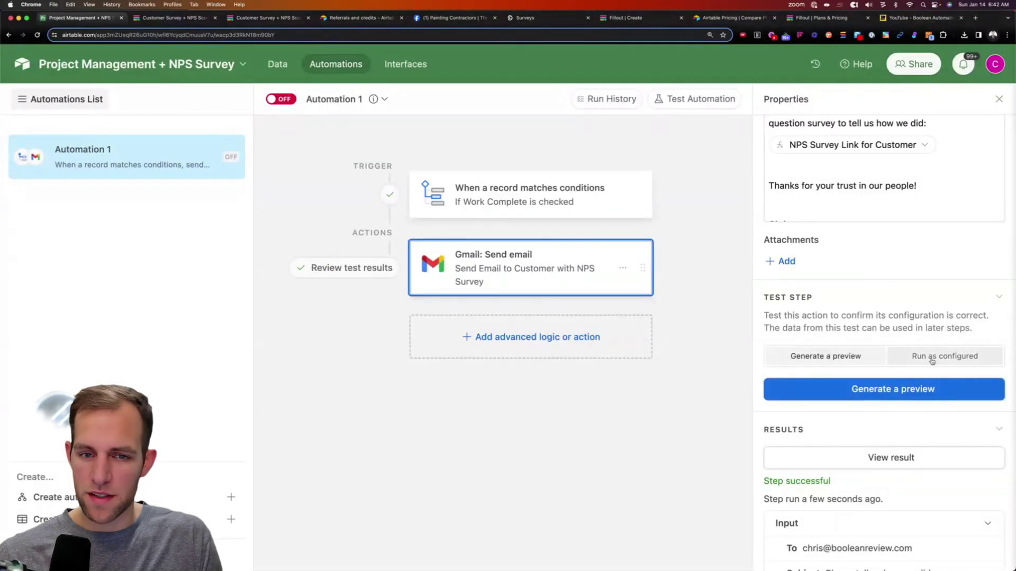
Step: Run the test as configured to send the real email, then open its survey link
{"action": "left_click", "coordinate": [932, 360]}
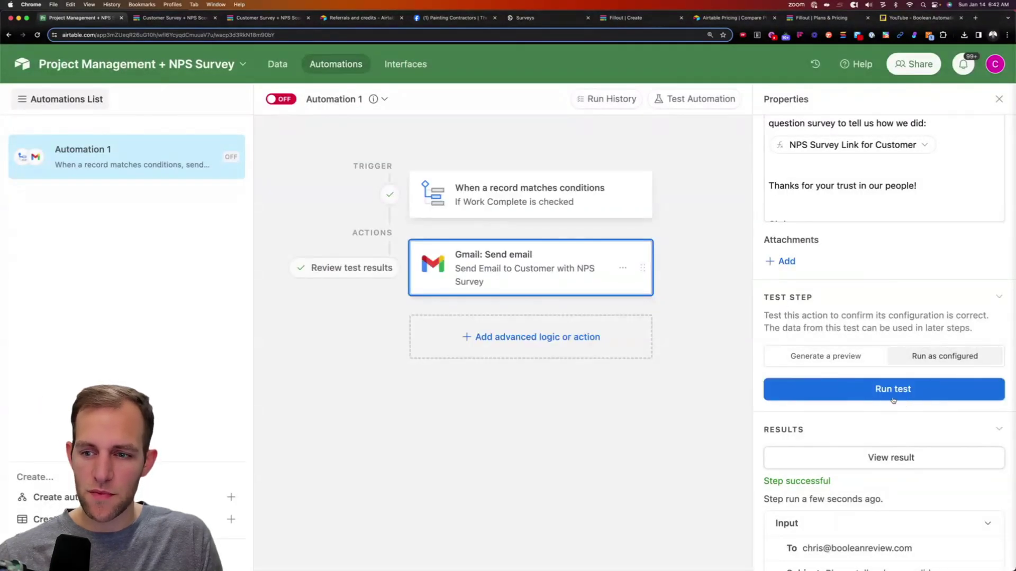
{"action": "left_click", "coordinate": [893, 391]}
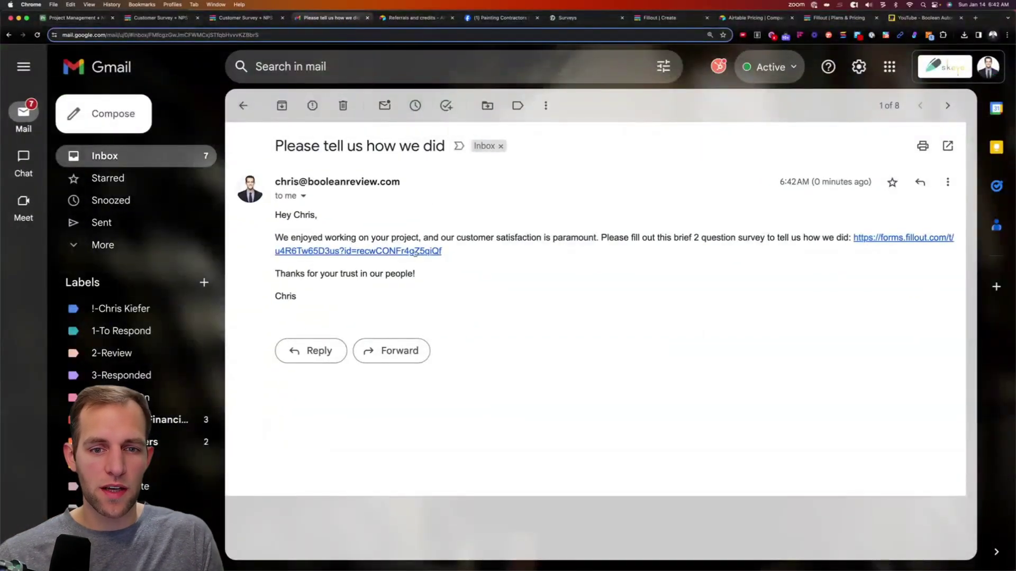
{"action": "left_click", "coordinate": [407, 251]}
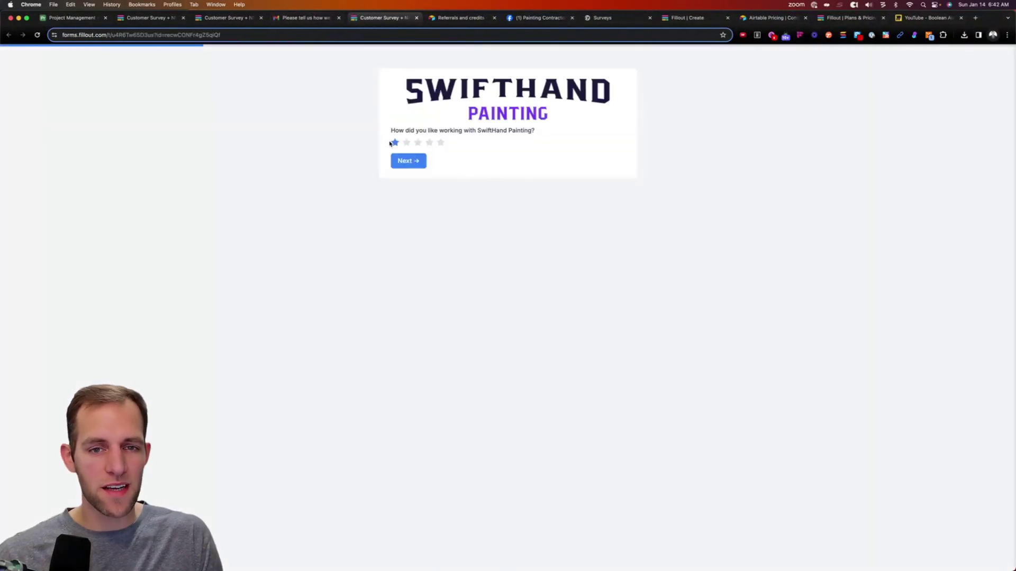
Step: Give the survey a one-star rating, then bring up the Projects data table in Airtable
{"action": "left_click", "coordinate": [395, 143]}
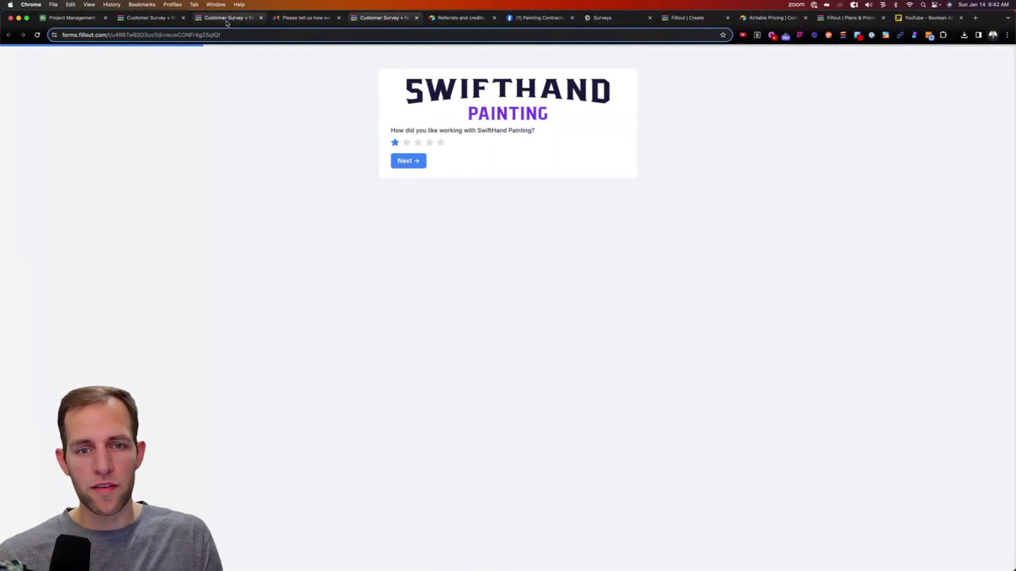
{"action": "left_click", "coordinate": [60, 21]}
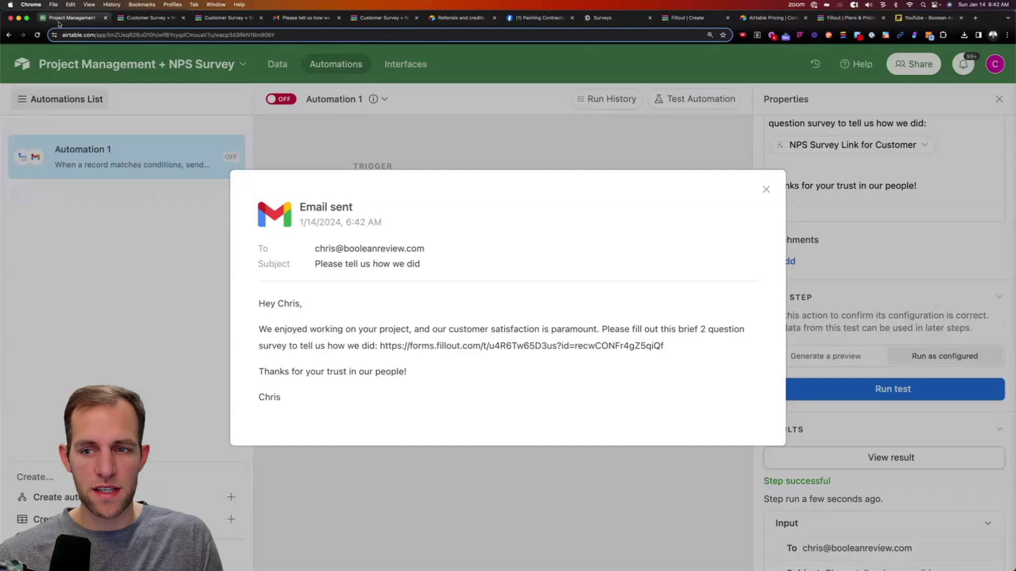
{"action": "left_click", "coordinate": [765, 190]}
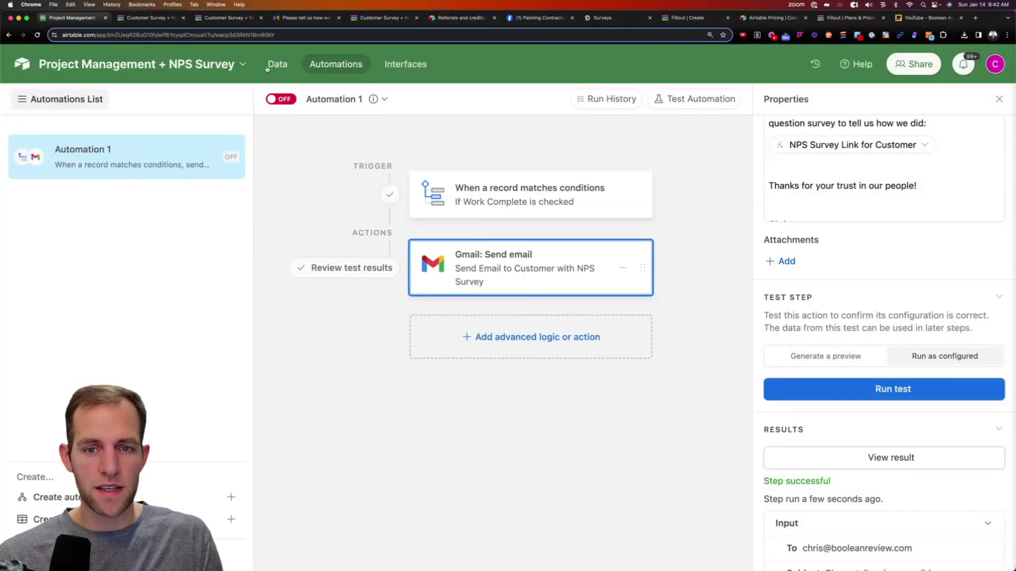
{"action": "left_click", "coordinate": [276, 64]}
{"action": "scroll", "coordinate": [600, 184], "scroll_direction": "right", "scroll_amount": 6}
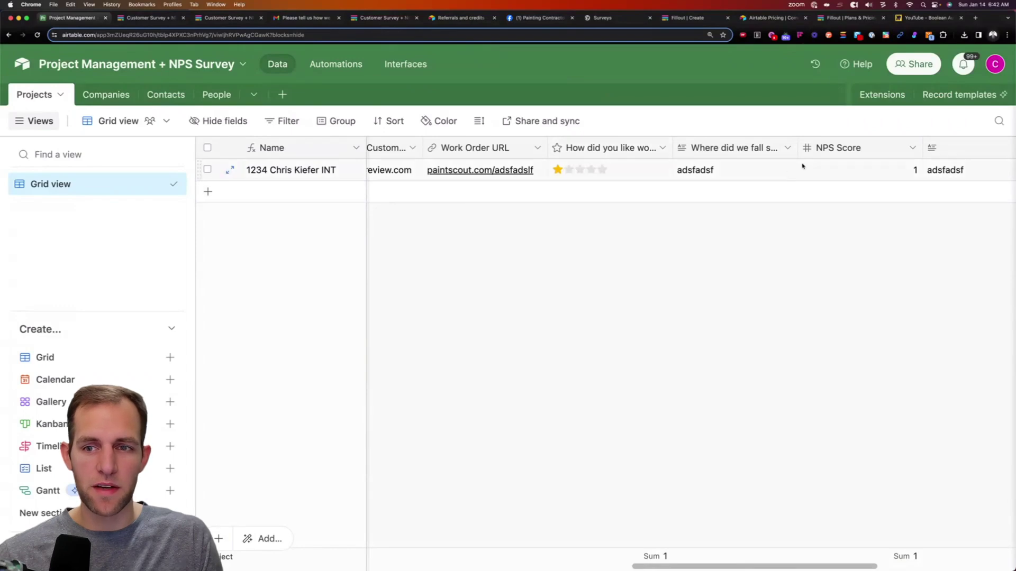
{"action": "scroll", "coordinate": [757, 263], "scroll_direction": "right", "scroll_amount": 4}
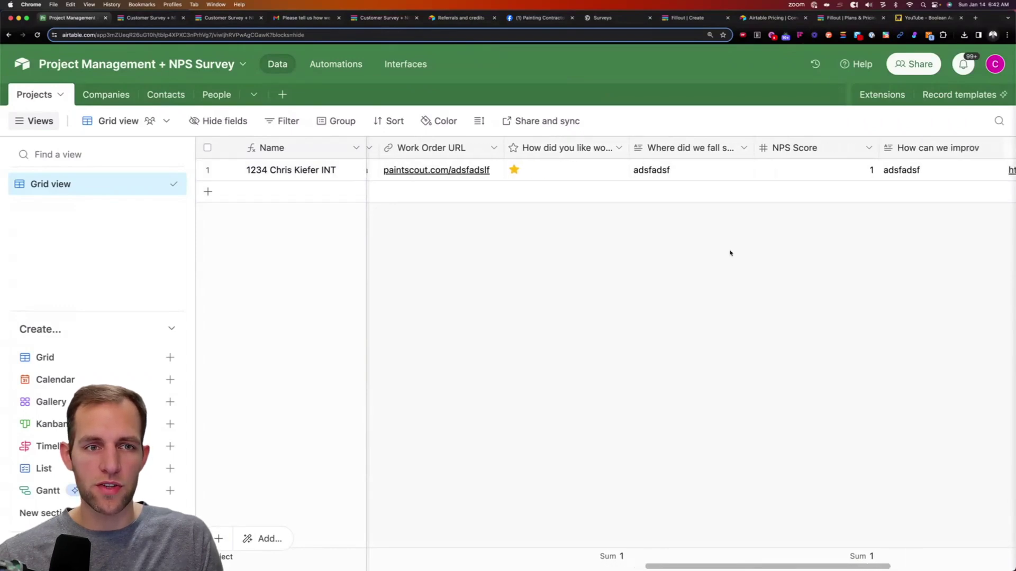
Step: Clear the project's rating, shortfall note, NPS Score and improvement comment cells
{"action": "left_click", "coordinate": [359, 19]}
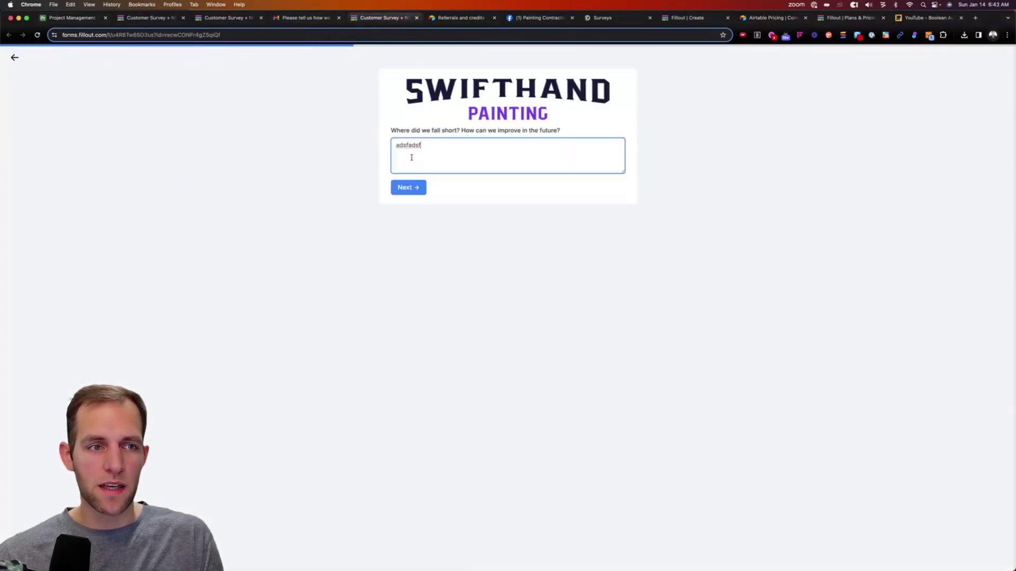
{"action": "left_click", "coordinate": [53, 18]}
{"action": "scroll", "coordinate": [646, 254], "scroll_direction": "right", "scroll_amount": 5}
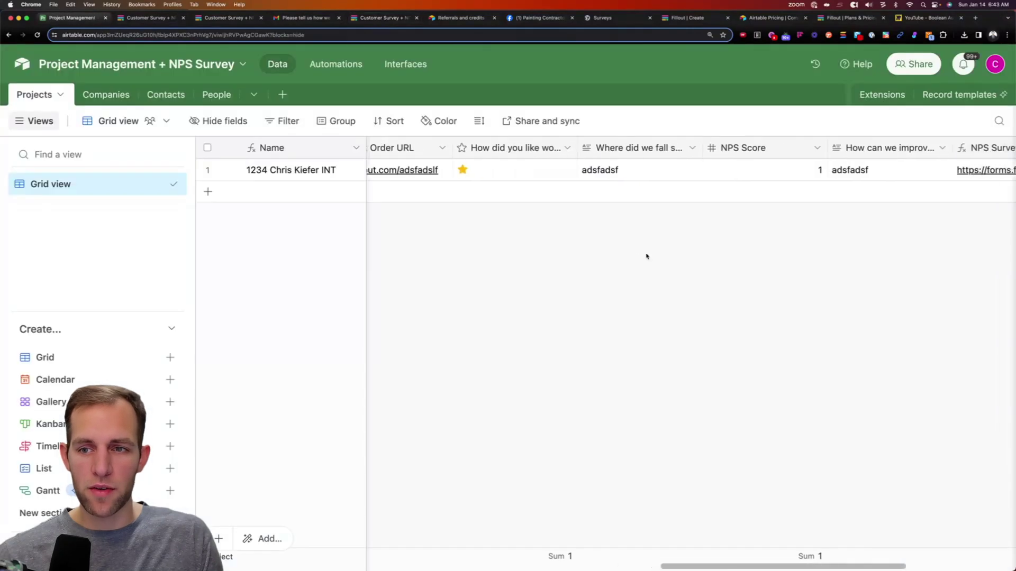
{"action": "left_click", "coordinate": [483, 175]}
{"action": "left_click", "coordinate": [807, 170], "text": "shift"}
{"action": "key", "text": "Delete"}
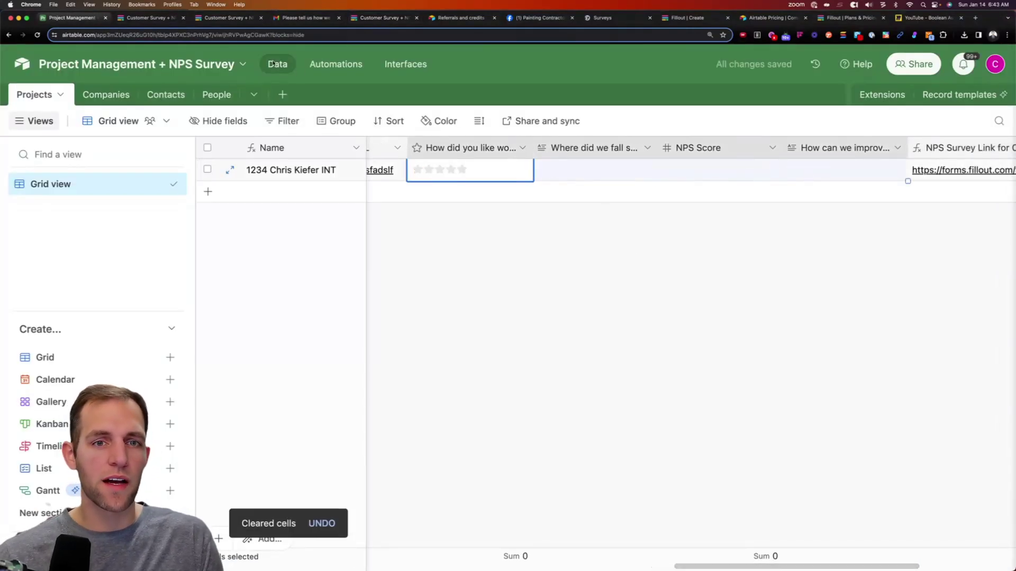
Step: Close the old survey tab and reopen the survey link from the received email
{"action": "left_click", "coordinate": [416, 18]}
{"action": "left_click", "coordinate": [291, 18]}
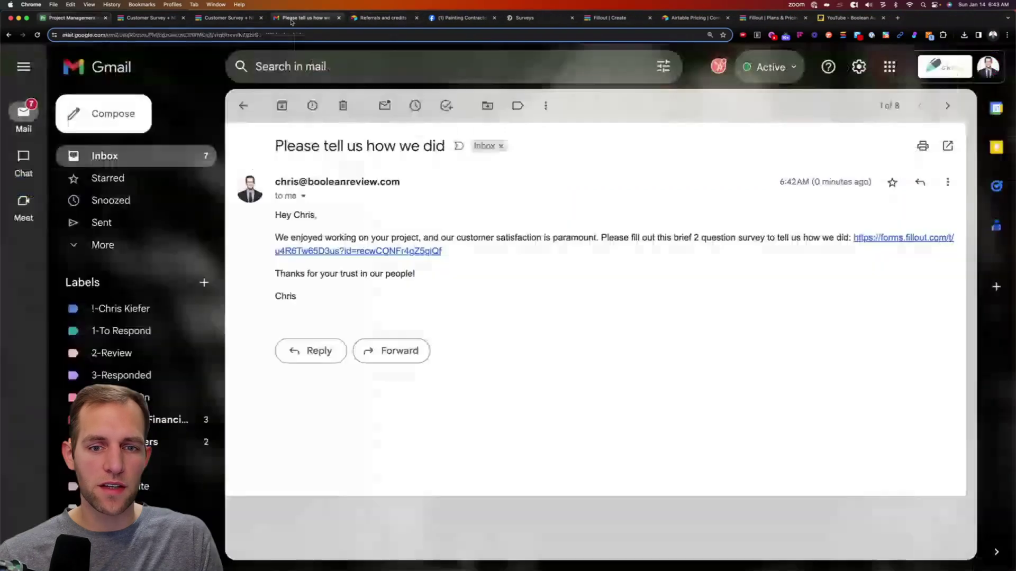
{"action": "left_click", "coordinate": [429, 251]}
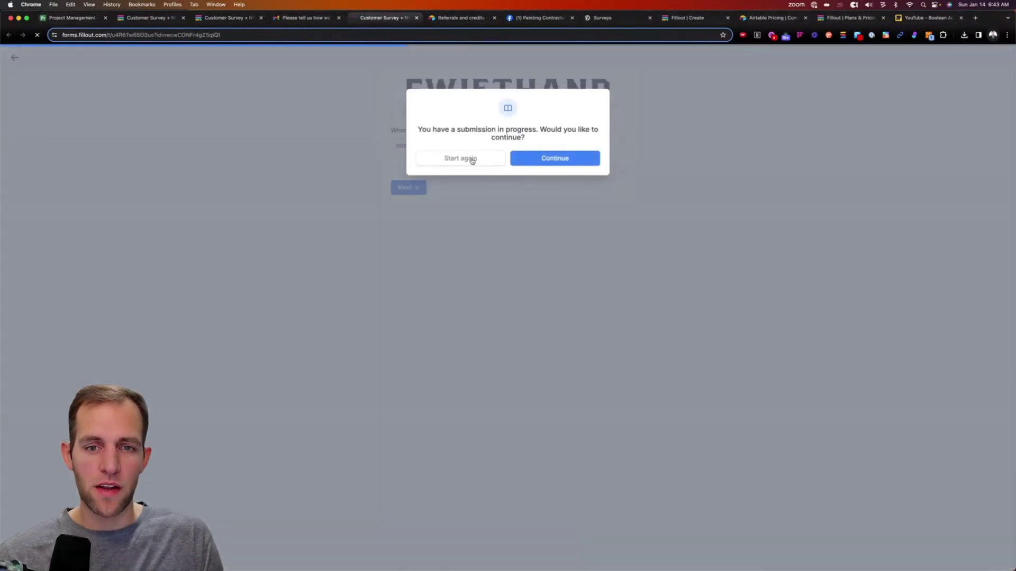
Step: Answer five stars and a recommendation score of 10, then submit the survey
{"action": "left_click", "coordinate": [469, 159]}
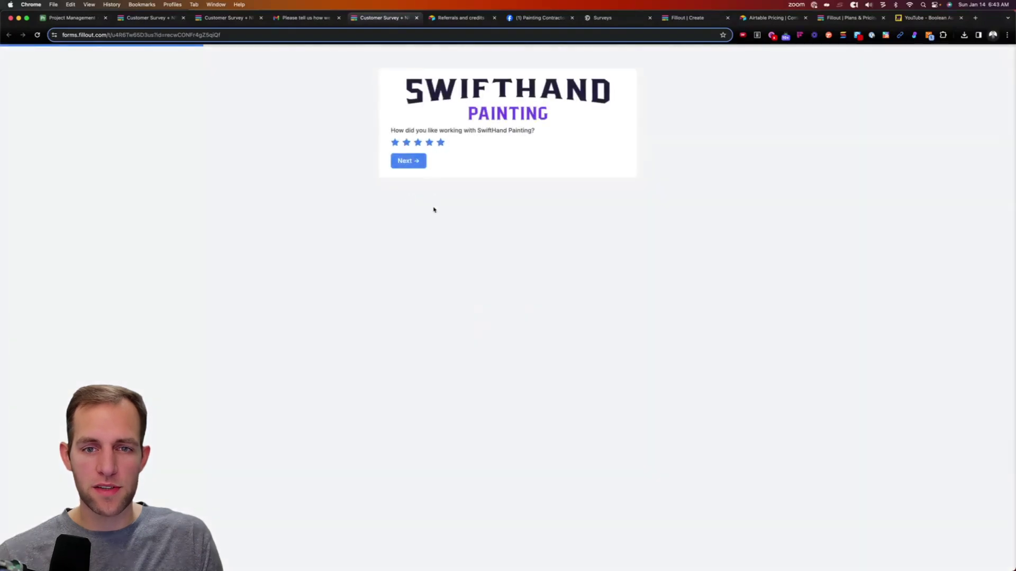
{"action": "left_click", "coordinate": [412, 160]}
{"action": "left_click", "coordinate": [612, 147]}
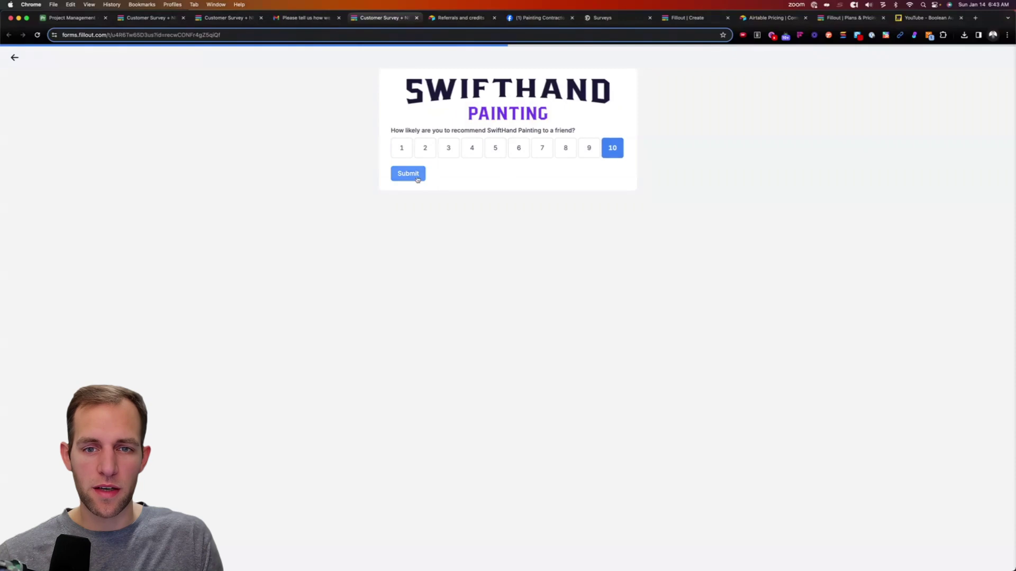
{"action": "left_click", "coordinate": [418, 177]}
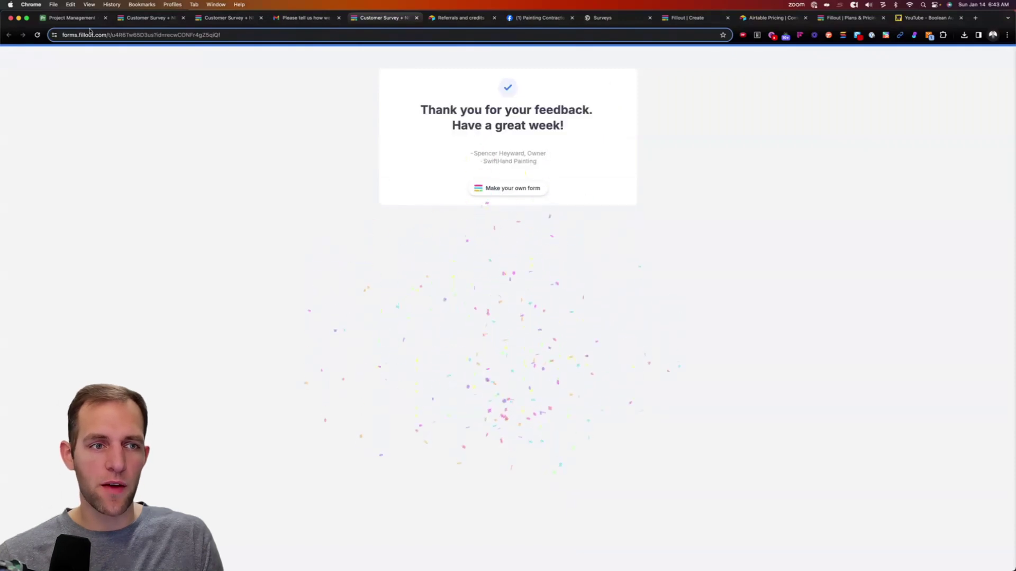
Step: Check the new five-star, NPS 10 response in the Projects grid, then open Automation 1
{"action": "left_click", "coordinate": [72, 18]}
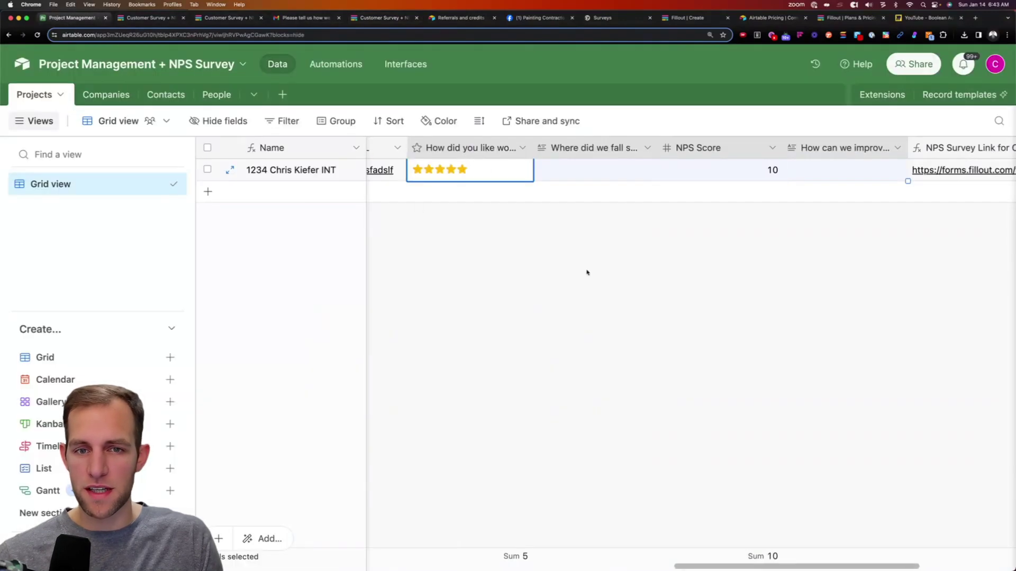
{"action": "left_click", "coordinate": [507, 180]}
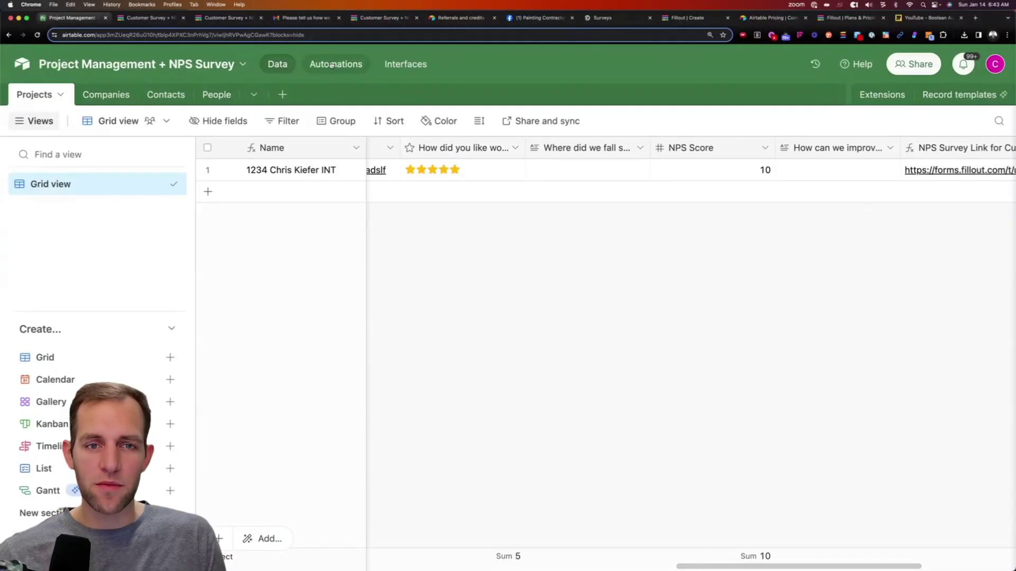
{"action": "left_click", "coordinate": [331, 65]}
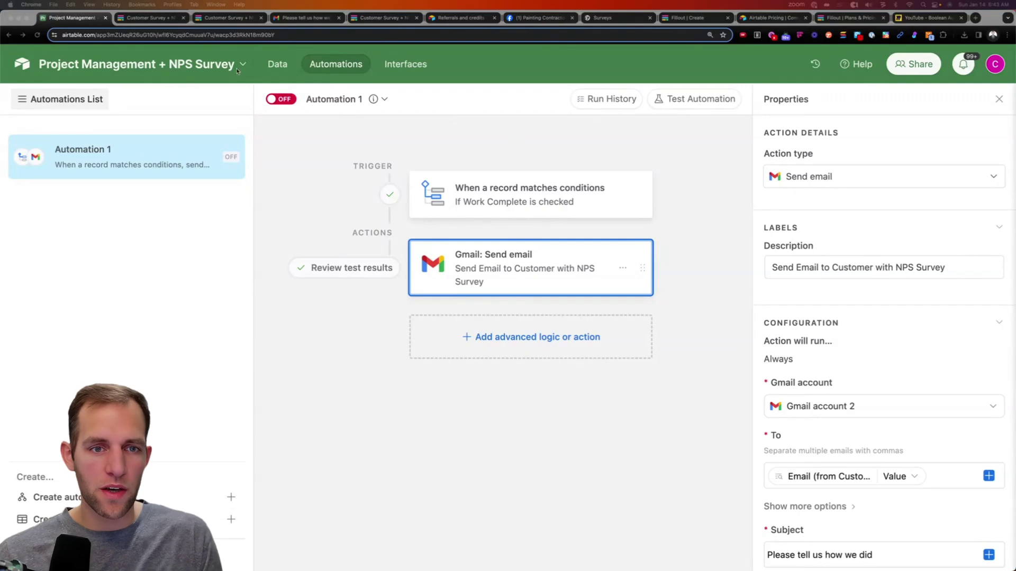
Step: Create a Single line text field called NPS Survey Send Date at the end of the Projects table
{"action": "left_click", "coordinate": [276, 65]}
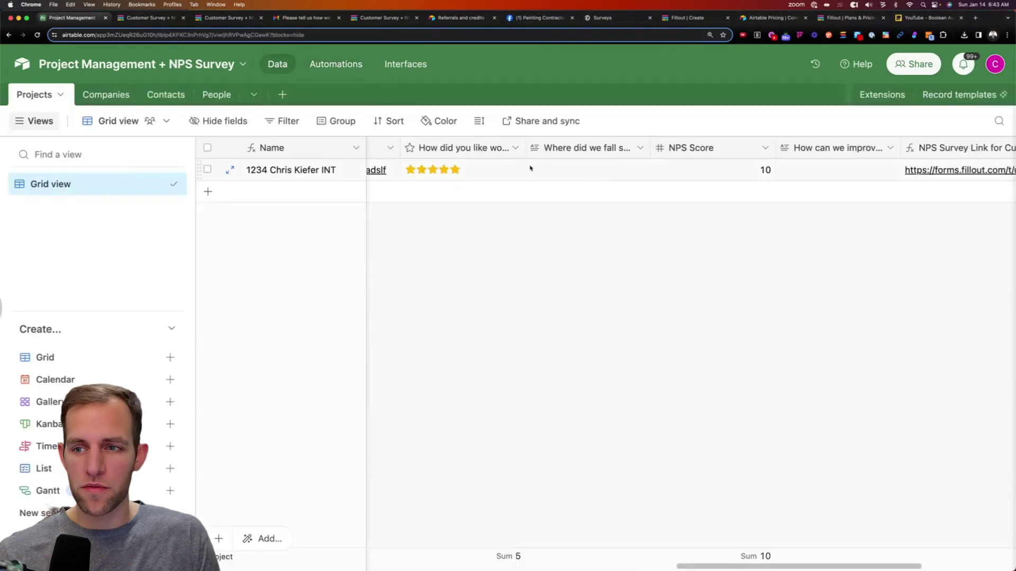
{"action": "scroll", "coordinate": [594, 175], "scroll_direction": "right", "scroll_amount": 6}
{"action": "left_click", "coordinate": [932, 153]}
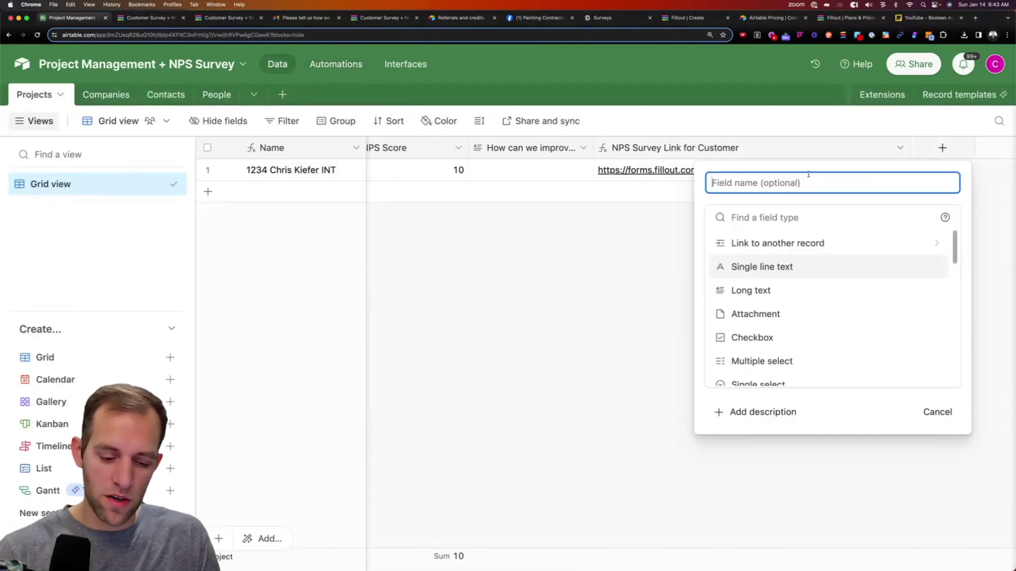
{"action": "type", "text": "NPS Su"}
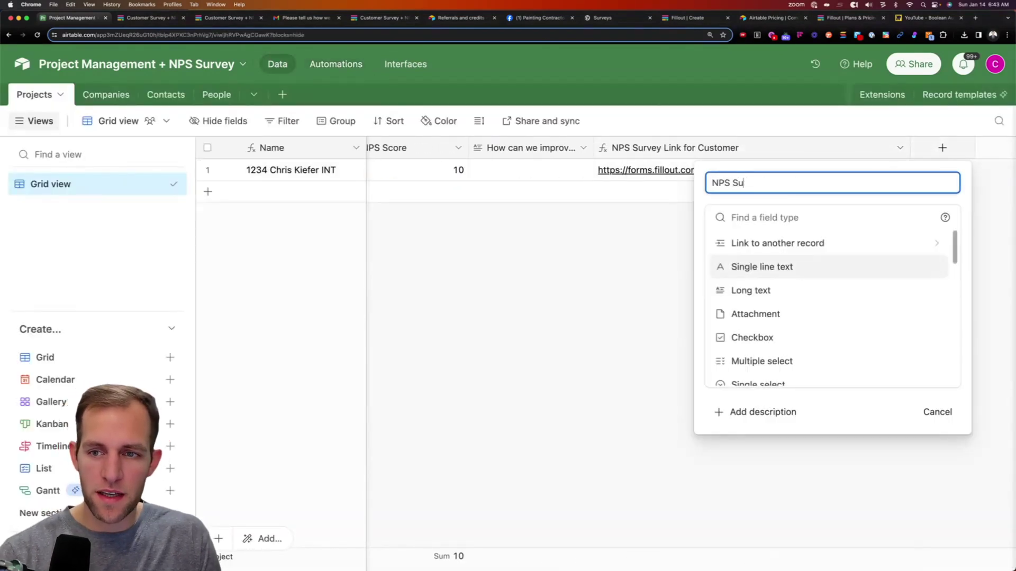
{"action": "type", "text": "rverySend Date"}
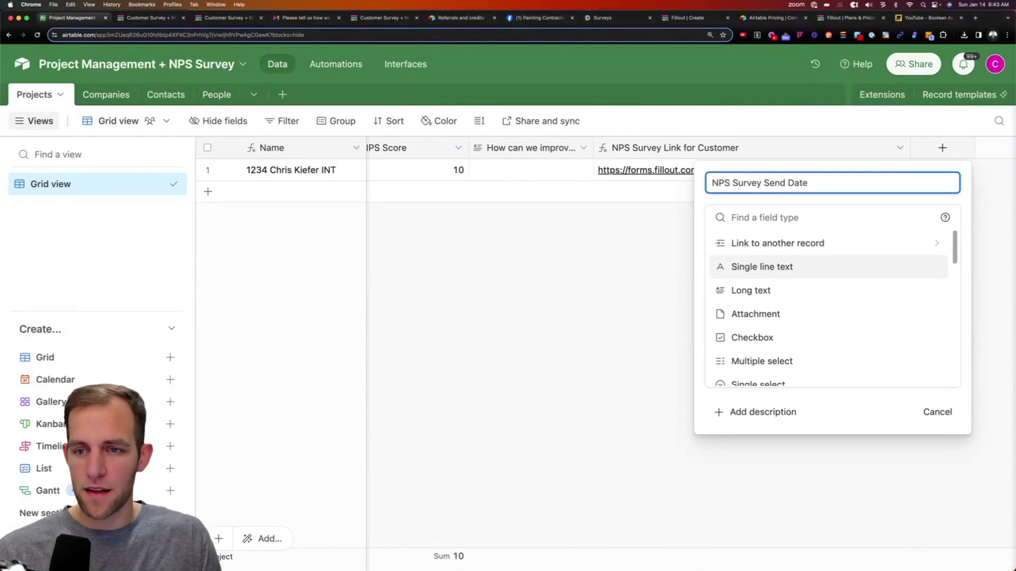
{"action": "type", "text": "text"}
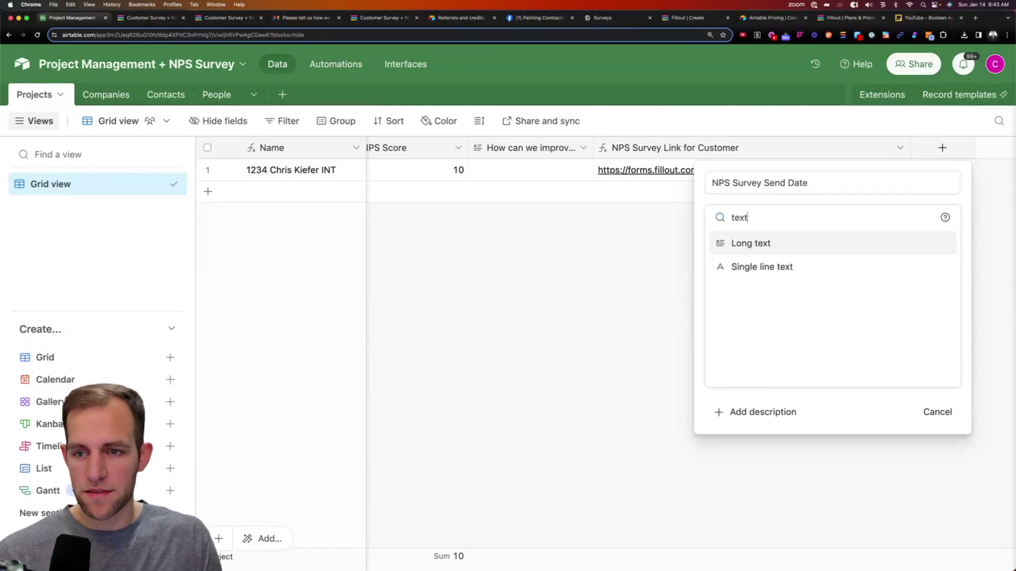
{"action": "key", "text": "Down"}
{"action": "key", "text": "Return"}
{"action": "left_click", "coordinate": [927, 319]}
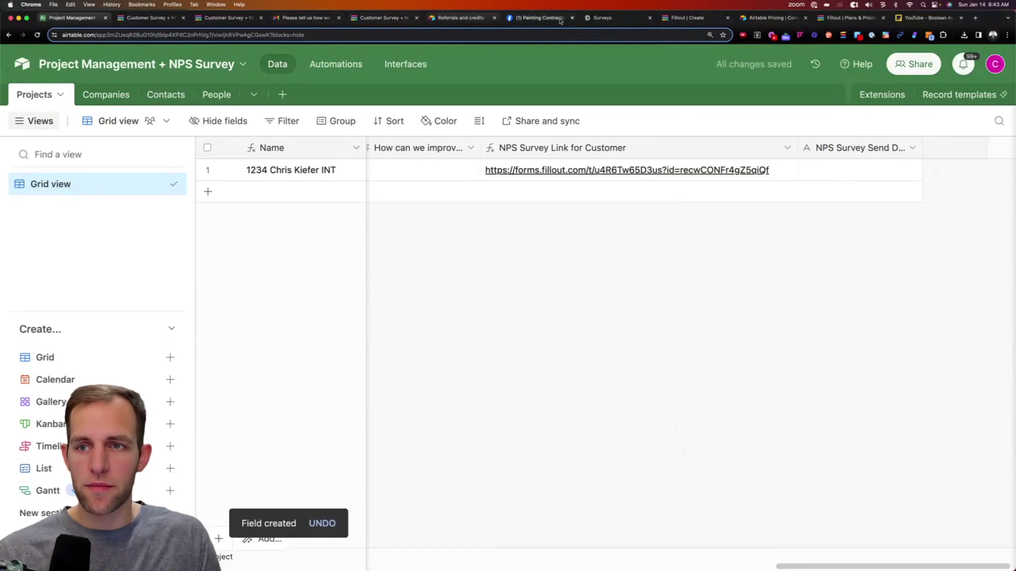
Step: Add an Update record action after the email, described 'Update project record with send date details'
{"action": "left_click", "coordinate": [335, 64]}
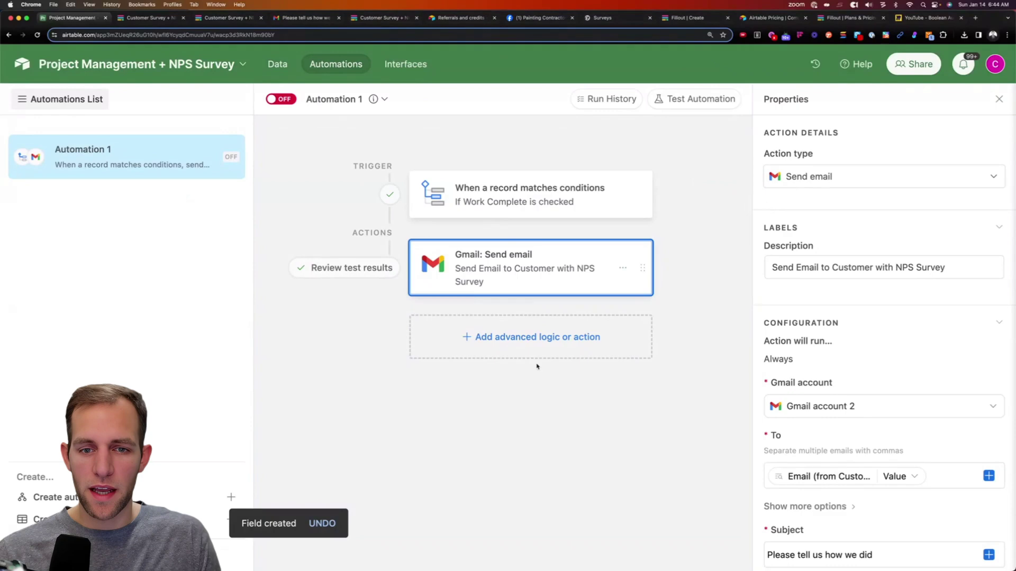
{"action": "left_click", "coordinate": [493, 339]}
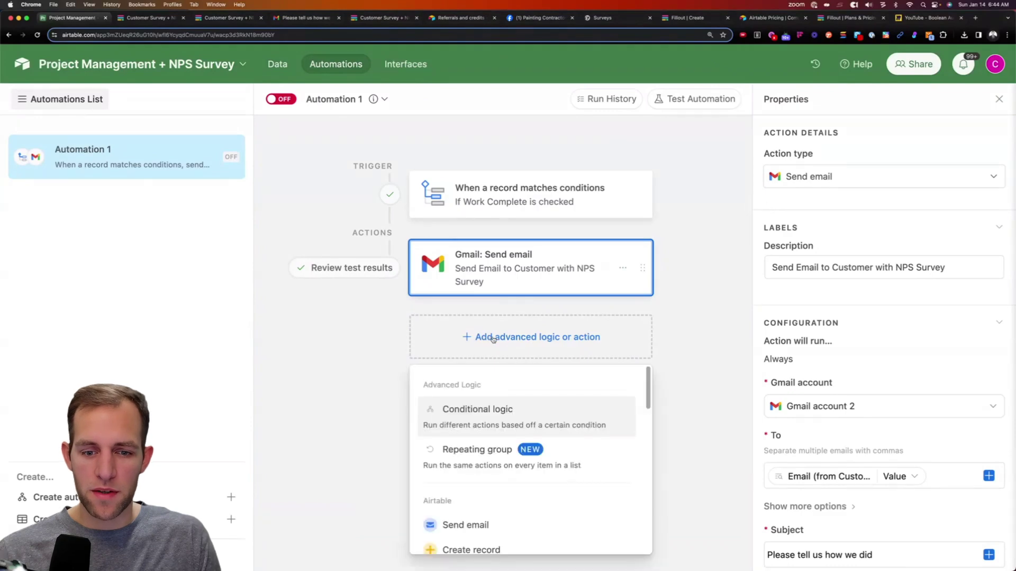
{"action": "scroll", "coordinate": [476, 464], "scroll_direction": "down", "scroll_amount": 3}
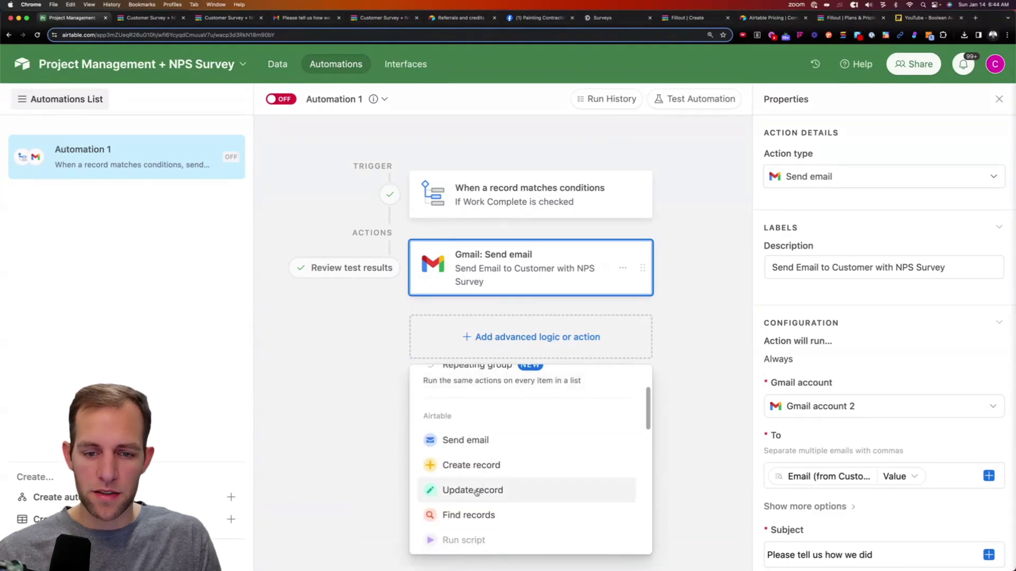
{"action": "left_click", "coordinate": [478, 491]}
{"action": "left_click", "coordinate": [622, 328]}
{"action": "left_click", "coordinate": [545, 333]}
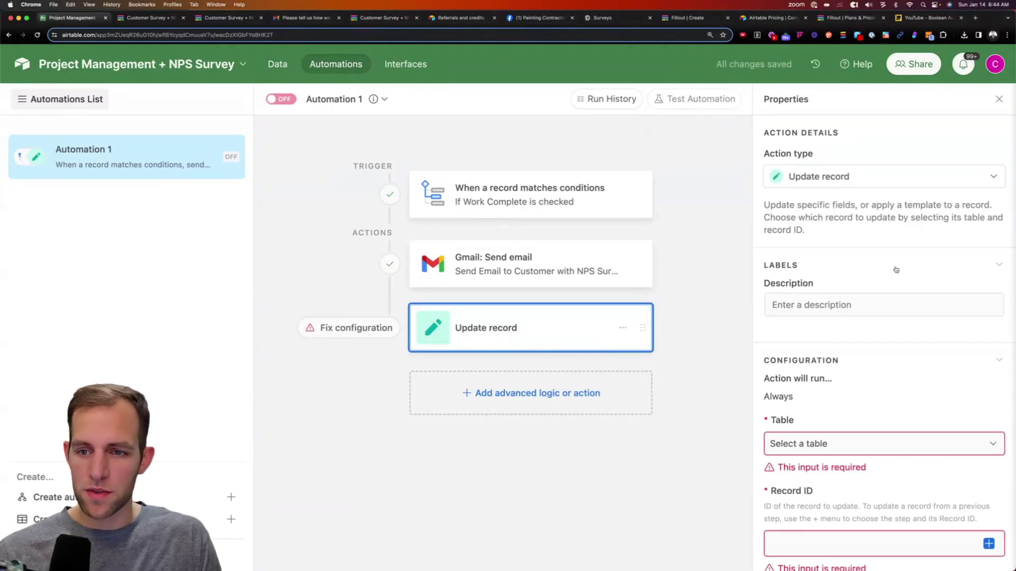
{"action": "left_click", "coordinate": [815, 305]}
{"action": "type", "text": "Update r"}
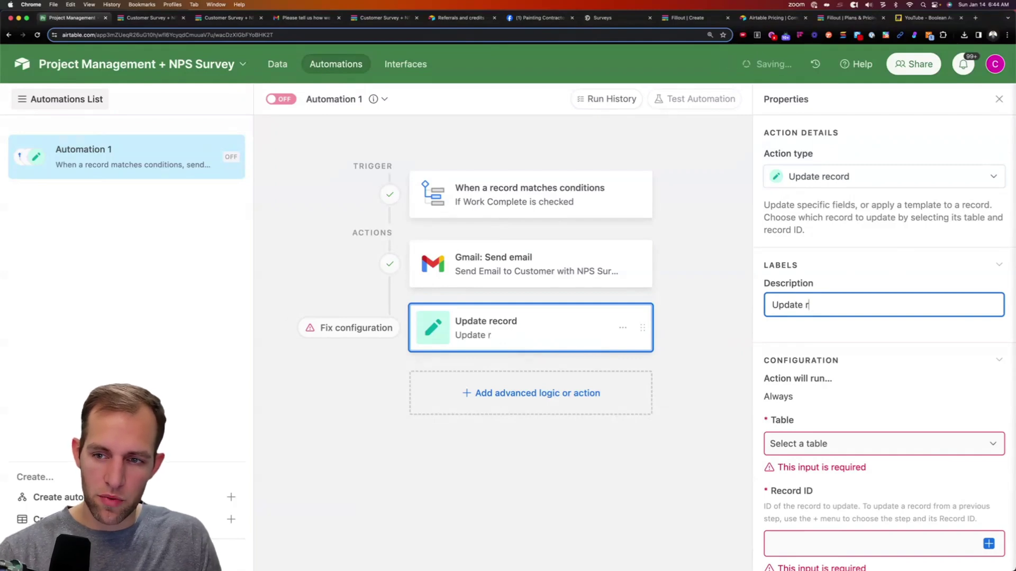
{"action": "key", "text": "BackSpace"}
{"action": "type", "text": "project "}
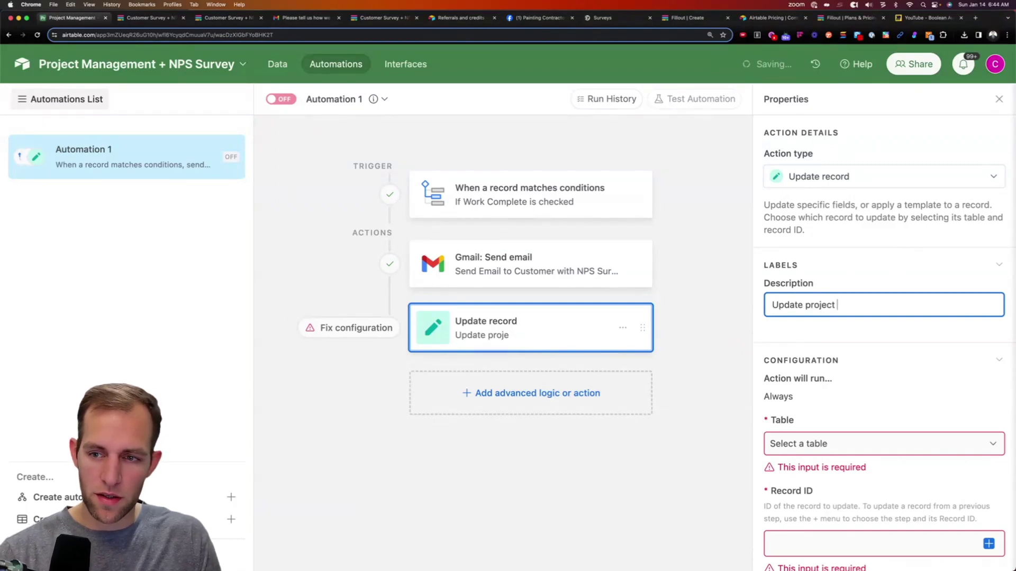
{"action": "type", "text": "record with "}
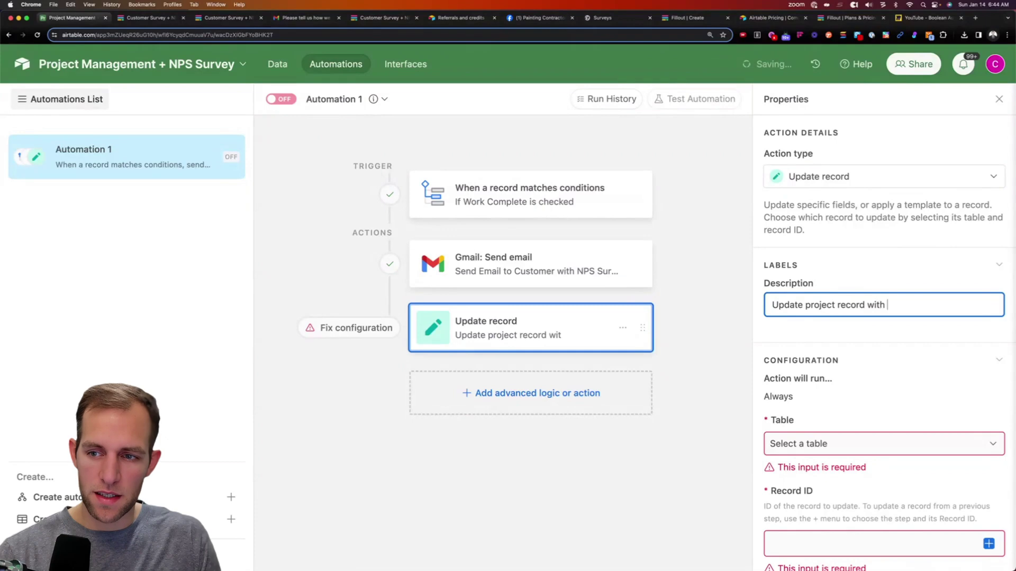
{"action": "type", "text": "send date details"}
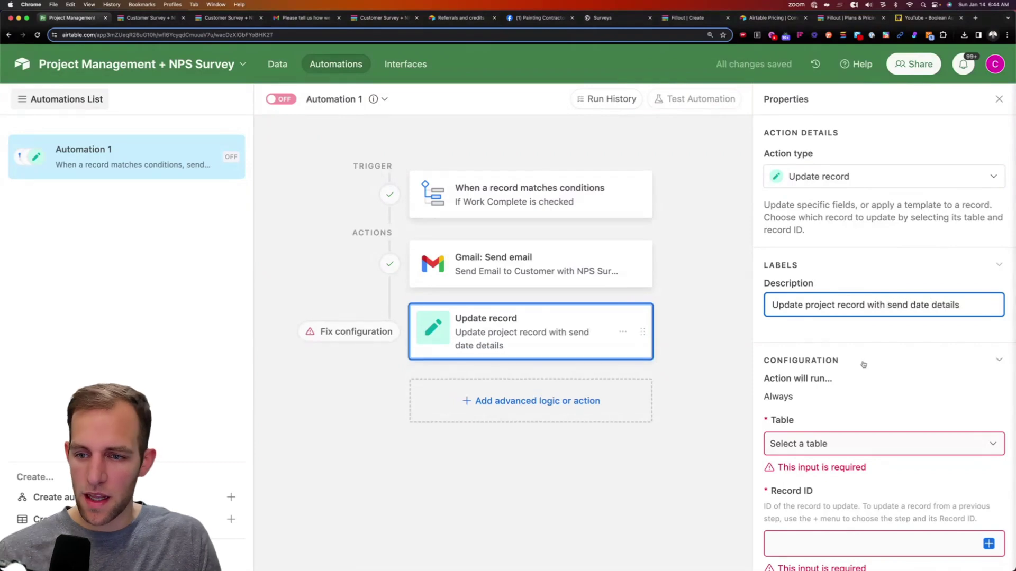
Step: Target the Projects table using the trigger's Airtable record ID, updating the NPS Survey Send Date field
{"action": "scroll", "coordinate": [841, 365], "scroll_direction": "down", "scroll_amount": 3}
{"action": "left_click", "coordinate": [823, 366]}
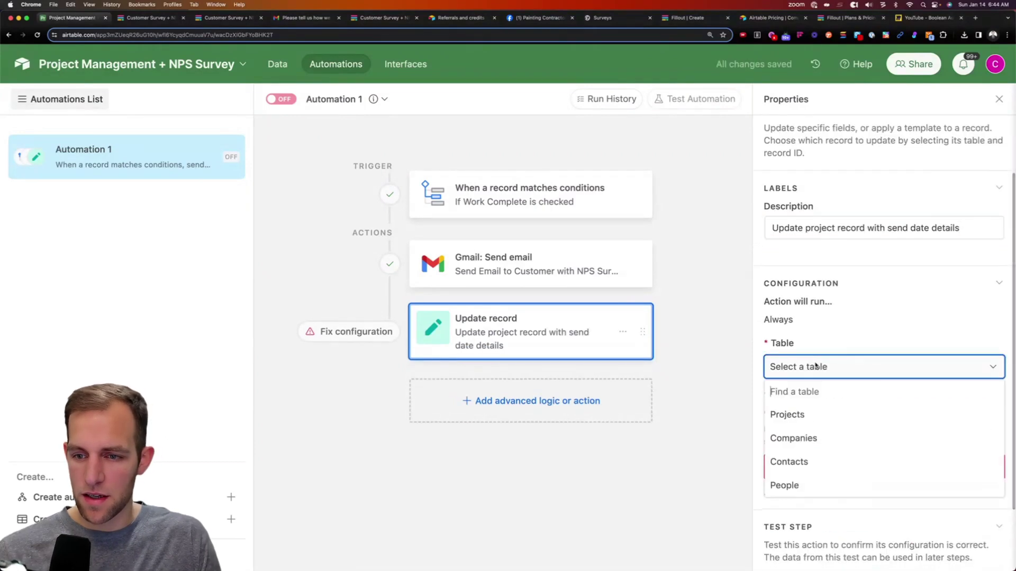
{"action": "left_click", "coordinate": [792, 416]}
{"action": "scroll", "coordinate": [849, 409], "scroll_direction": "down", "scroll_amount": 3}
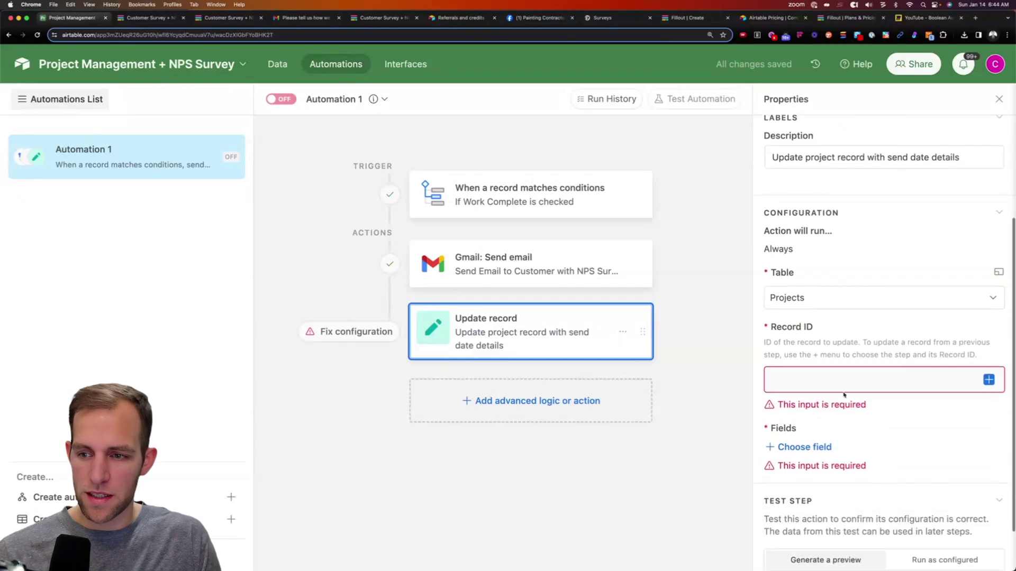
{"action": "left_click", "coordinate": [989, 380]}
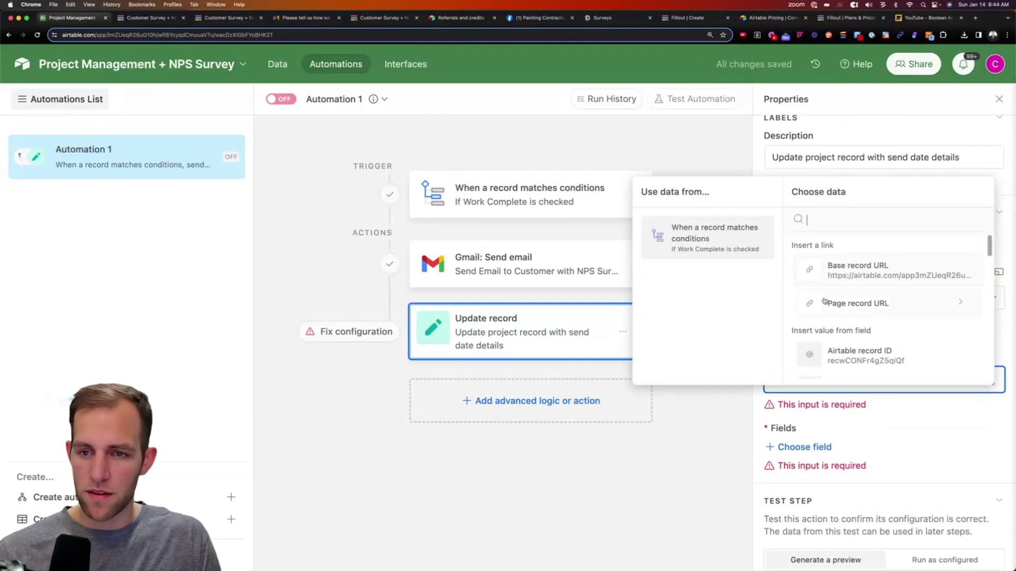
{"action": "scroll", "coordinate": [826, 315], "scroll_direction": "down", "scroll_amount": 2}
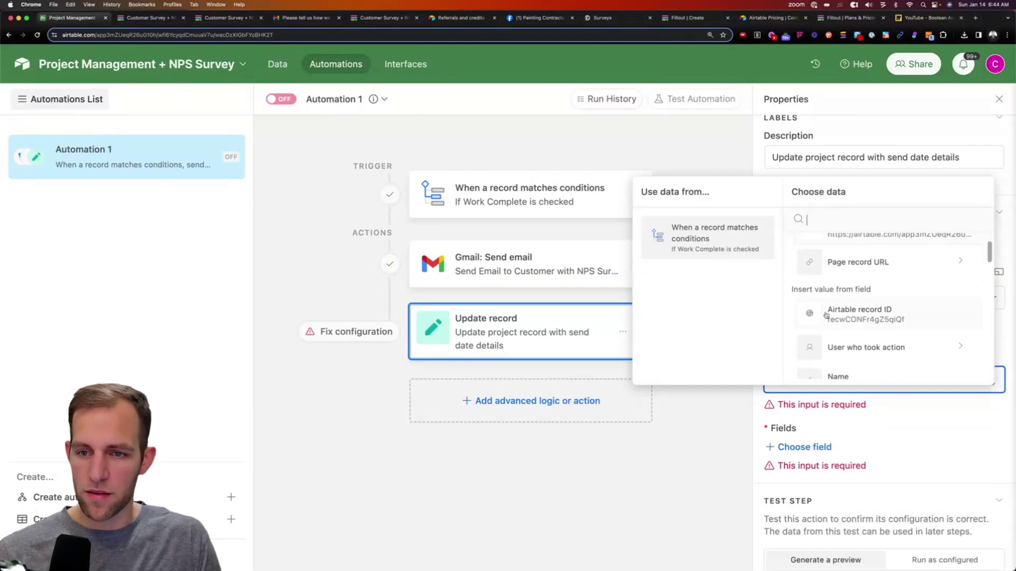
{"action": "left_click", "coordinate": [844, 318]}
{"action": "scroll", "coordinate": [836, 379], "scroll_direction": "down", "scroll_amount": 1}
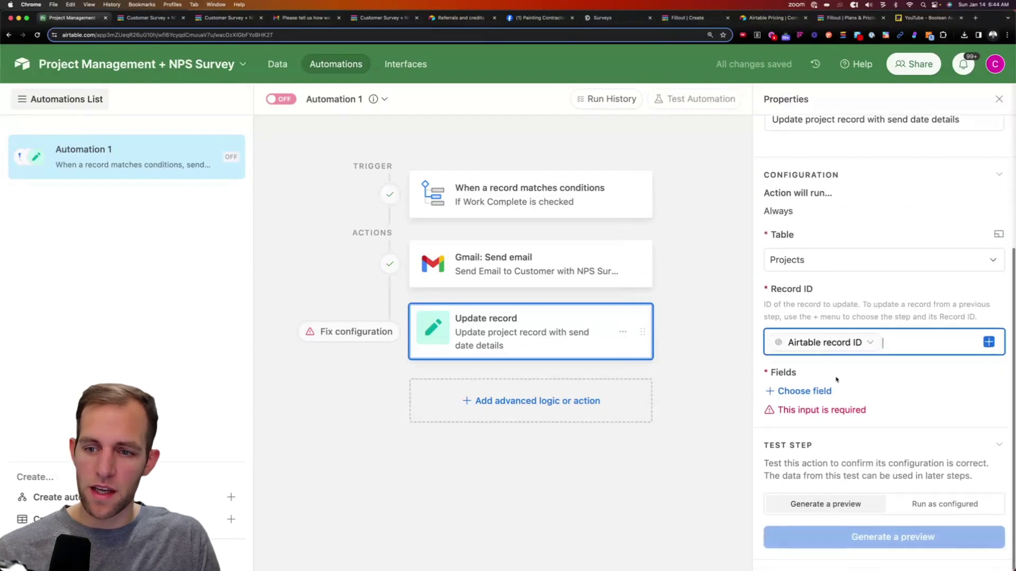
{"action": "left_click", "coordinate": [796, 390]}
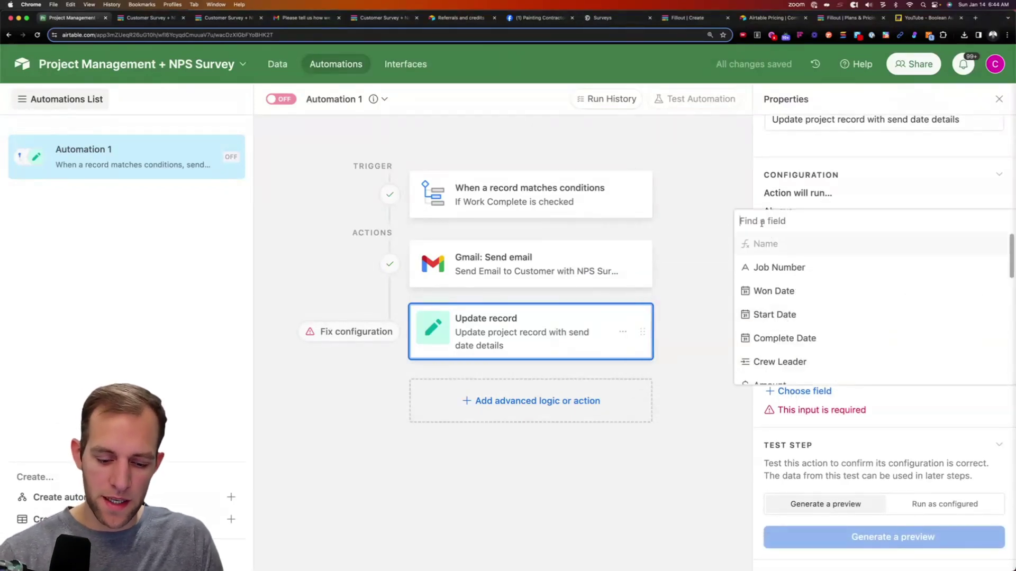
{"action": "type", "text": "dat"}
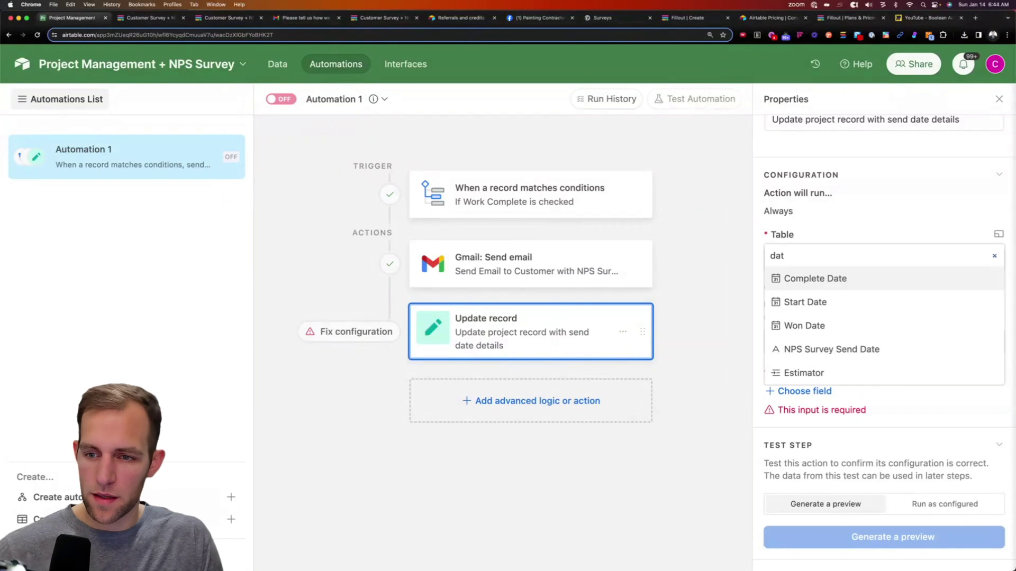
{"action": "left_click", "coordinate": [830, 349]}
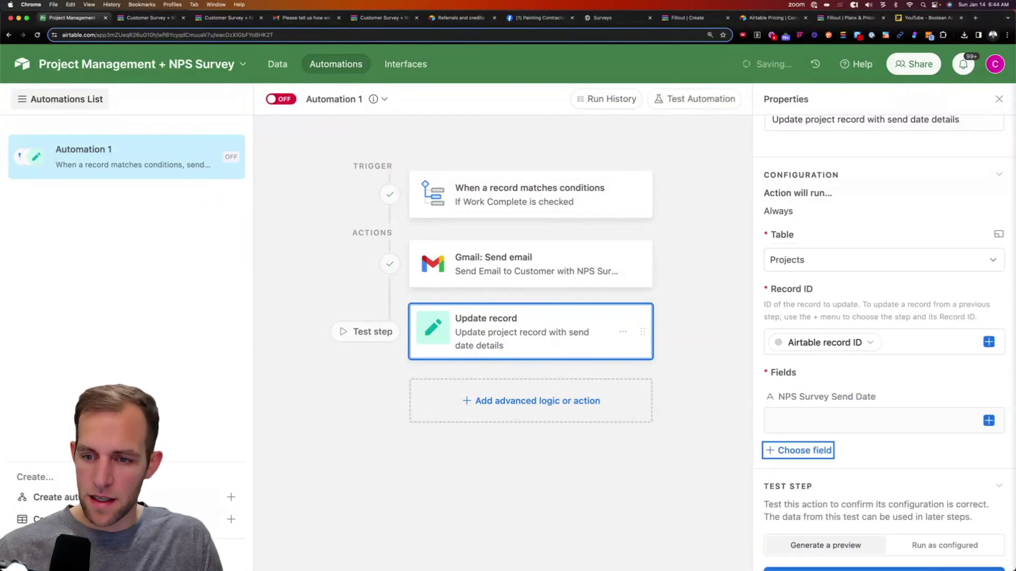
Step: Add a 'last modified time' field of type Last modified time to the Projects table
{"action": "left_click", "coordinate": [959, 415]}
{"action": "left_click", "coordinate": [988, 421]}
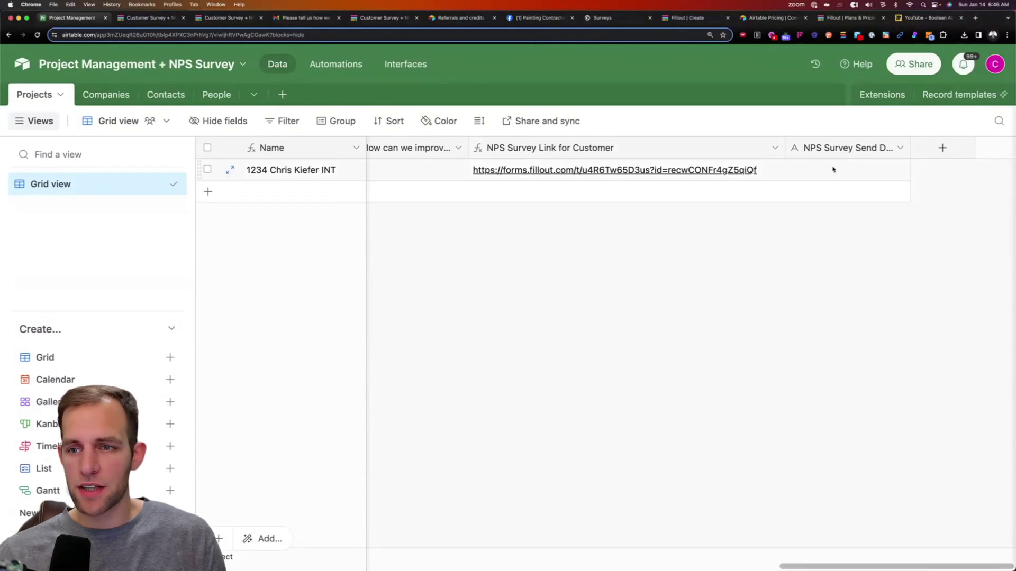
{"action": "left_click", "coordinate": [941, 149]}
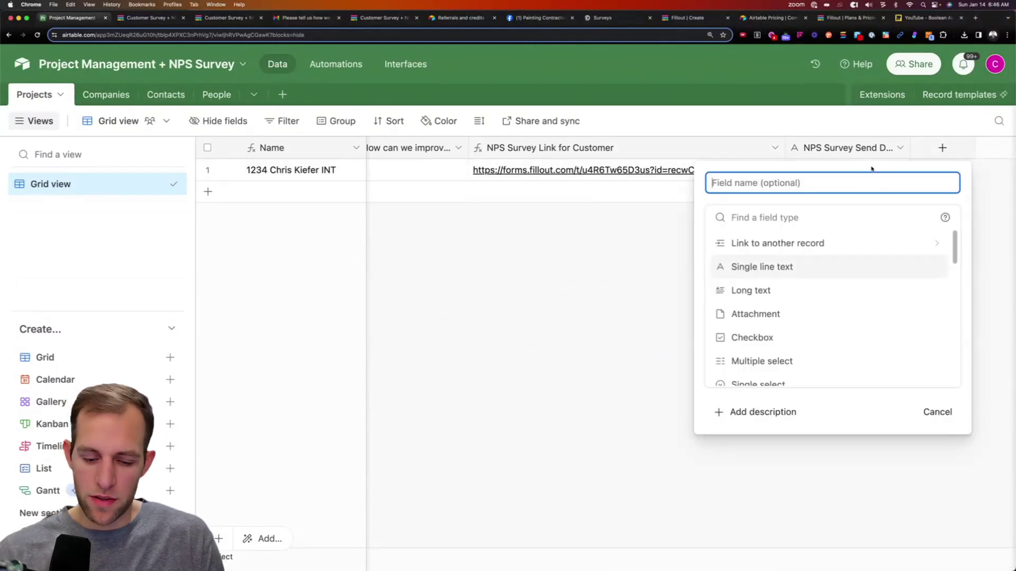
{"action": "type", "text": "last m"}
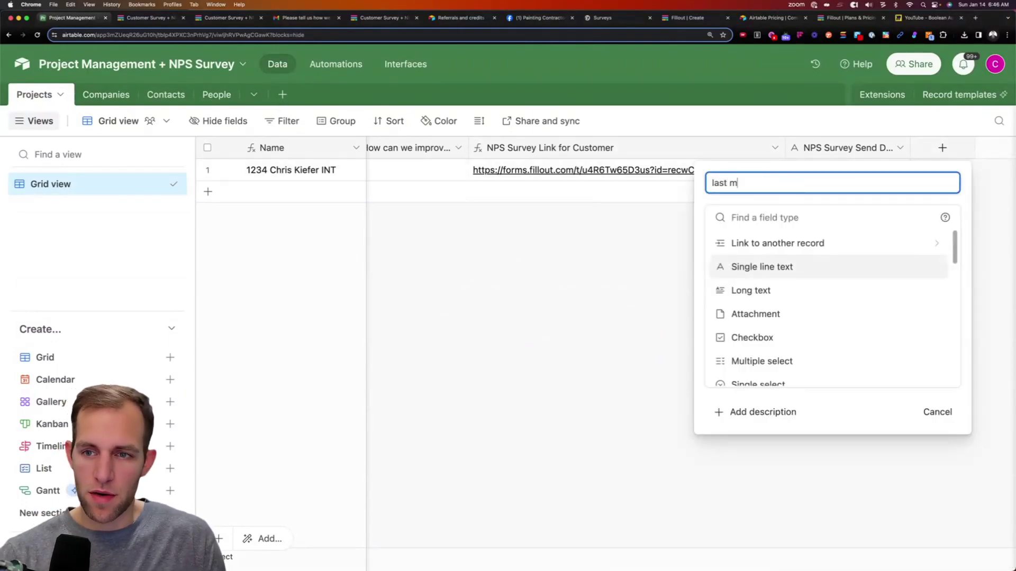
{"action": "type", "text": "odified time"}
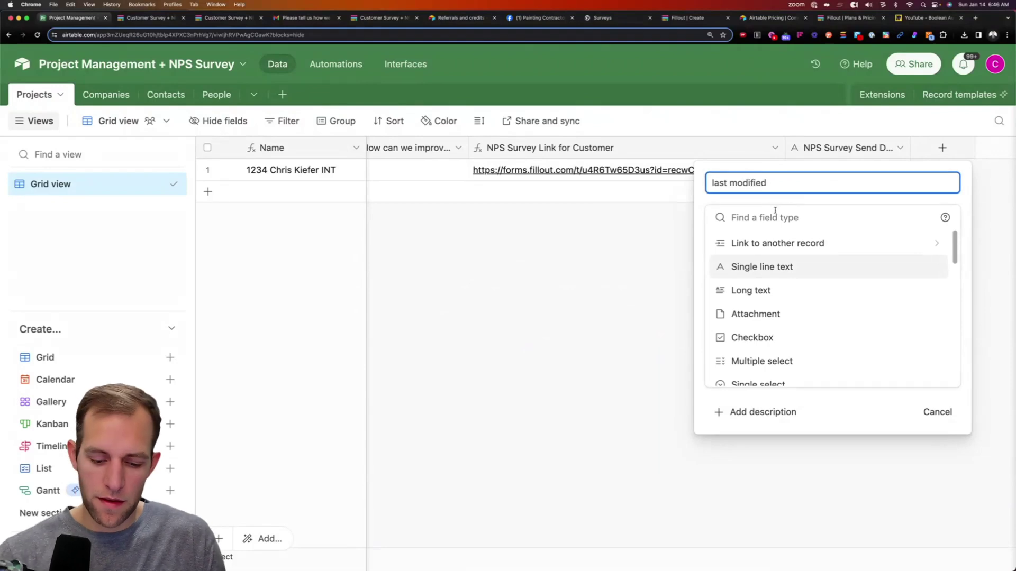
{"action": "left_click", "coordinate": [765, 218]}
{"action": "type", "text": "last"}
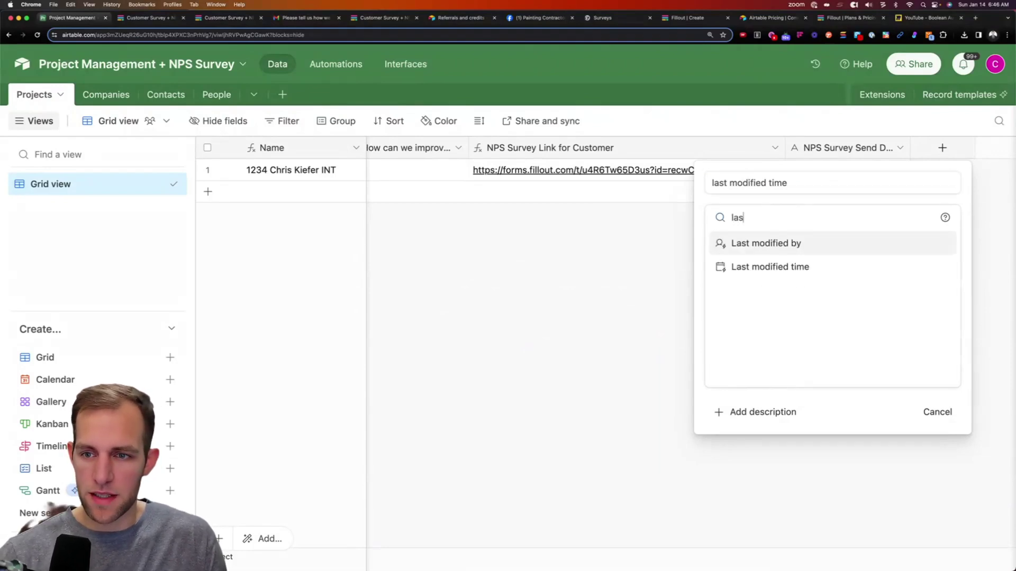
{"action": "key", "text": "Return"}
{"action": "left_click", "coordinate": [765, 217]}
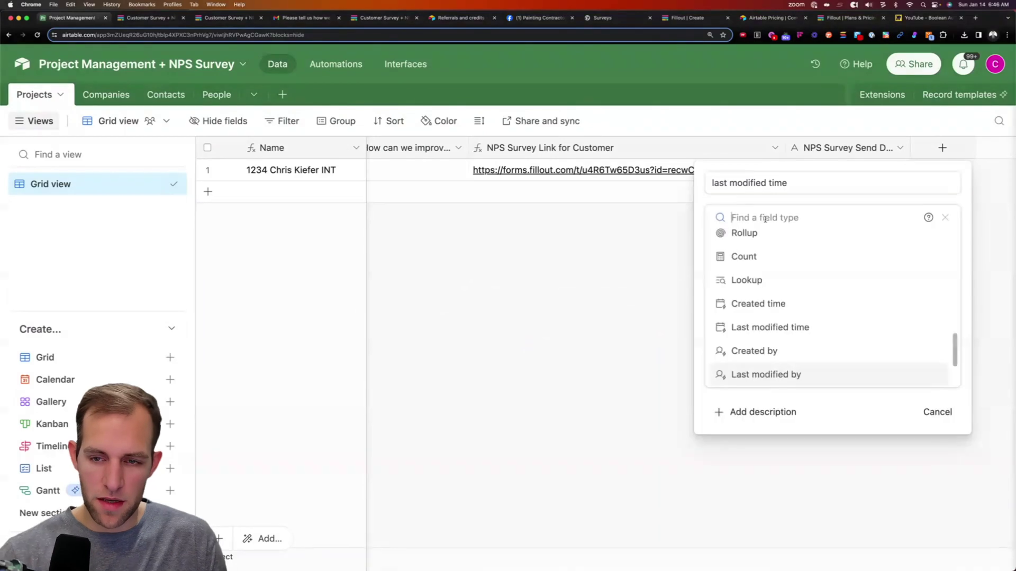
{"action": "type", "text": "last"}
{"action": "key", "text": "Down"}
{"action": "key", "text": "Return"}
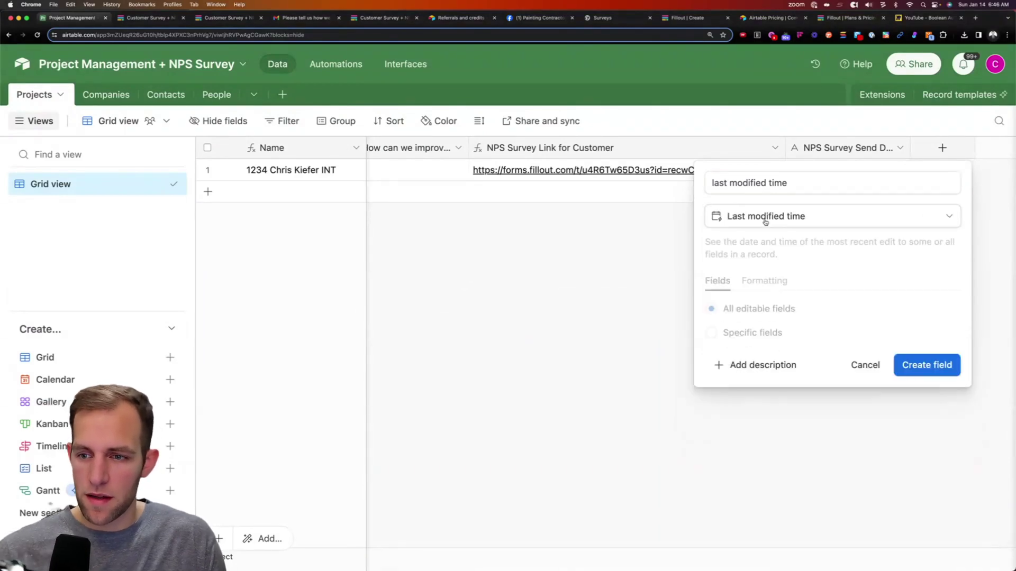
{"action": "left_click", "coordinate": [937, 370]}
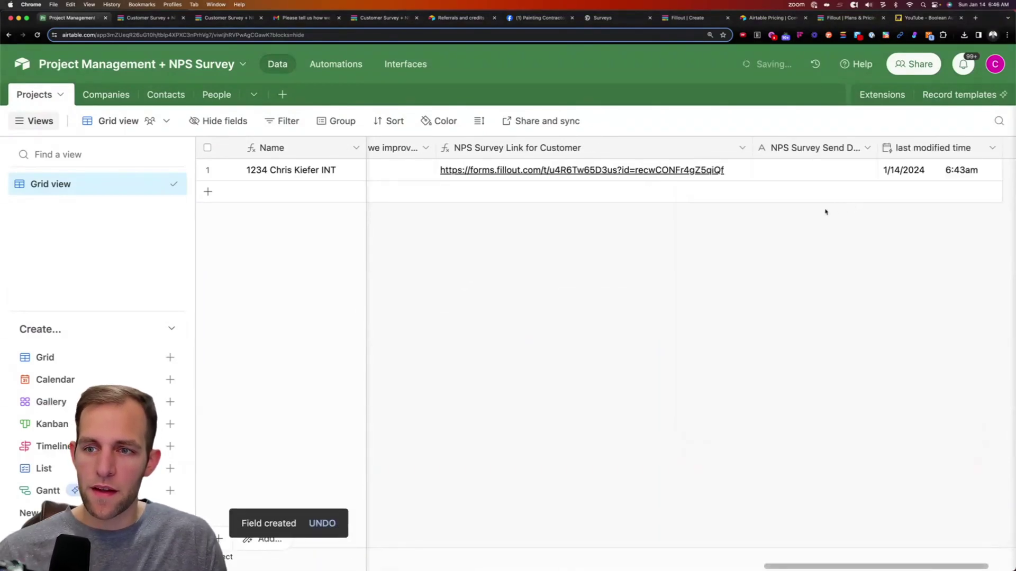
Step: In the Update record step, set NPS Survey Send Date to the last modified time value
{"action": "left_click", "coordinate": [322, 67]}
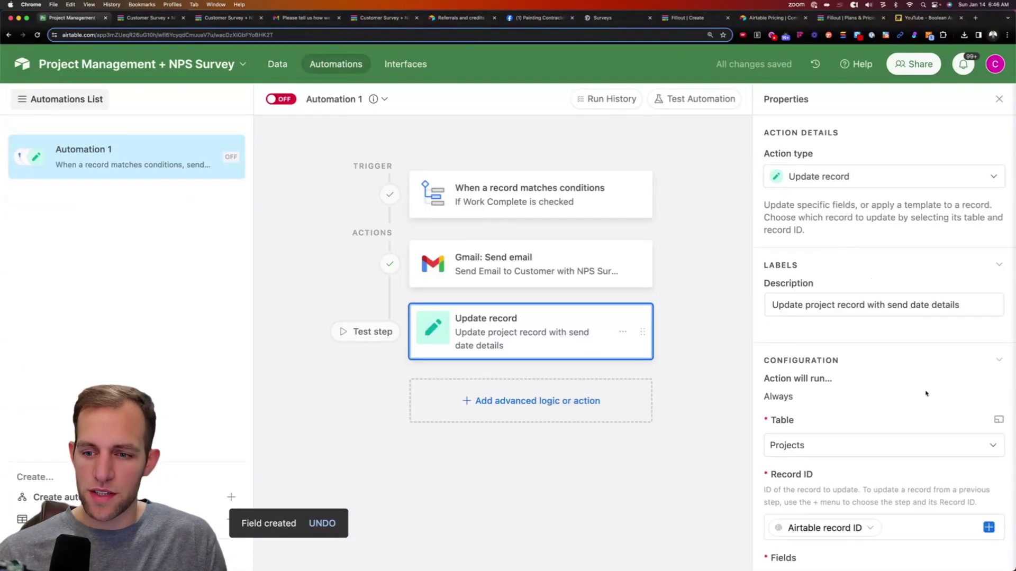
{"action": "scroll", "coordinate": [926, 394], "scroll_direction": "down", "scroll_amount": 4}
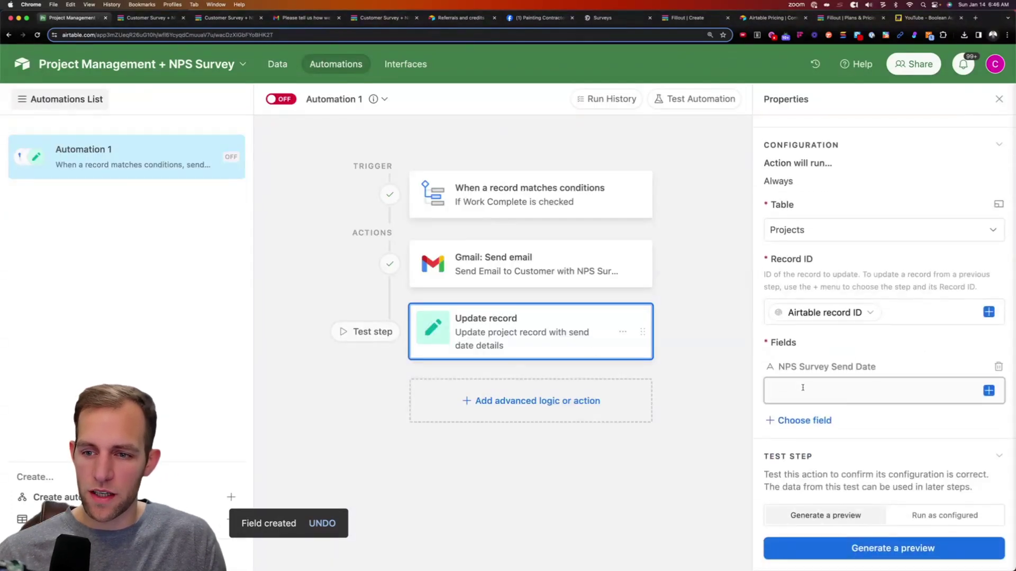
{"action": "left_click", "coordinate": [988, 391]}
{"action": "type", "text": "last"}
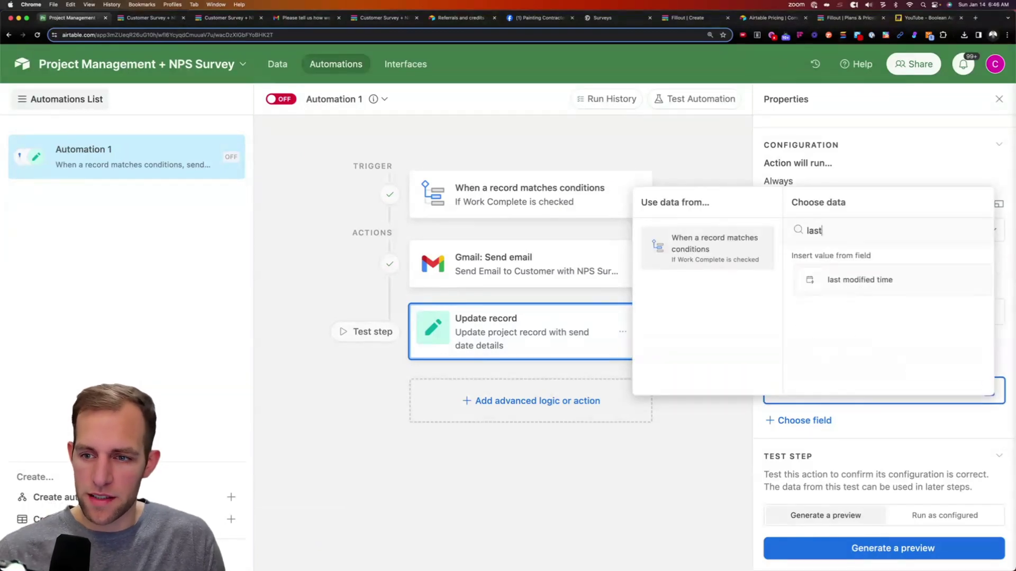
{"action": "left_click", "coordinate": [830, 278]}
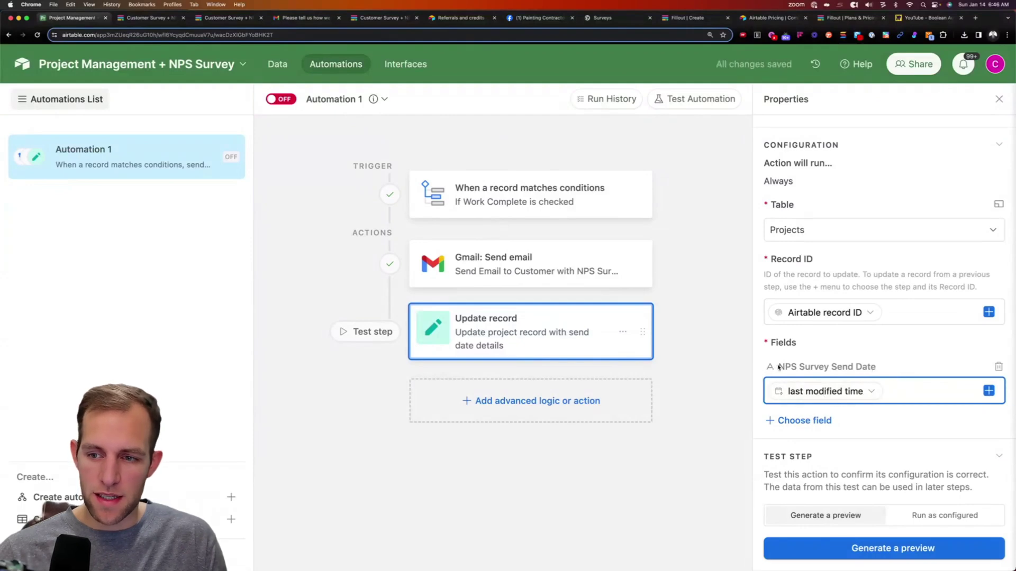
{"action": "left_click_drag", "start_coordinate": [778, 367], "coordinate": [876, 365]}
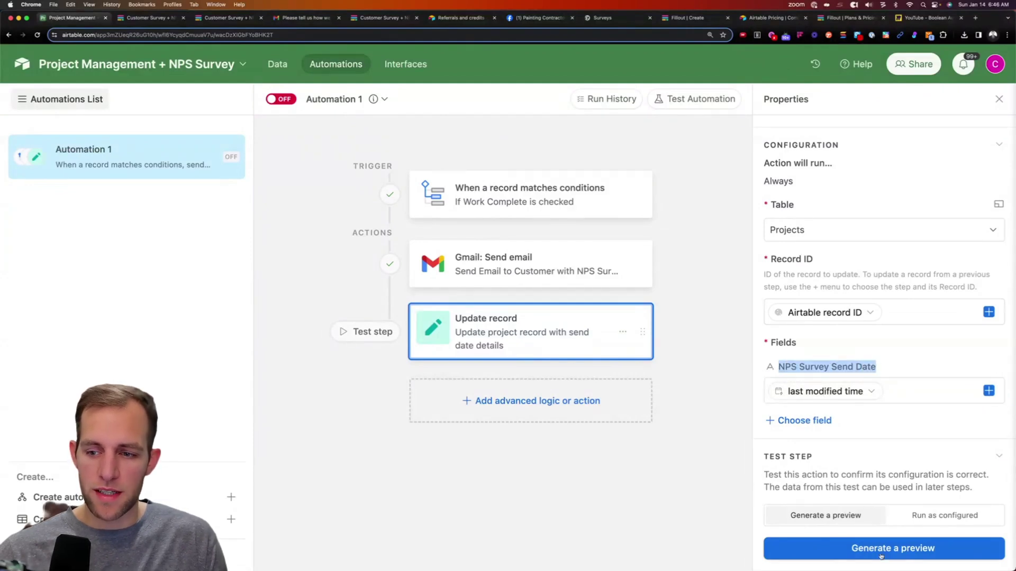
Step: Run the update step as configured in a test, then switch Automation 1 on
{"action": "left_click", "coordinate": [937, 518]}
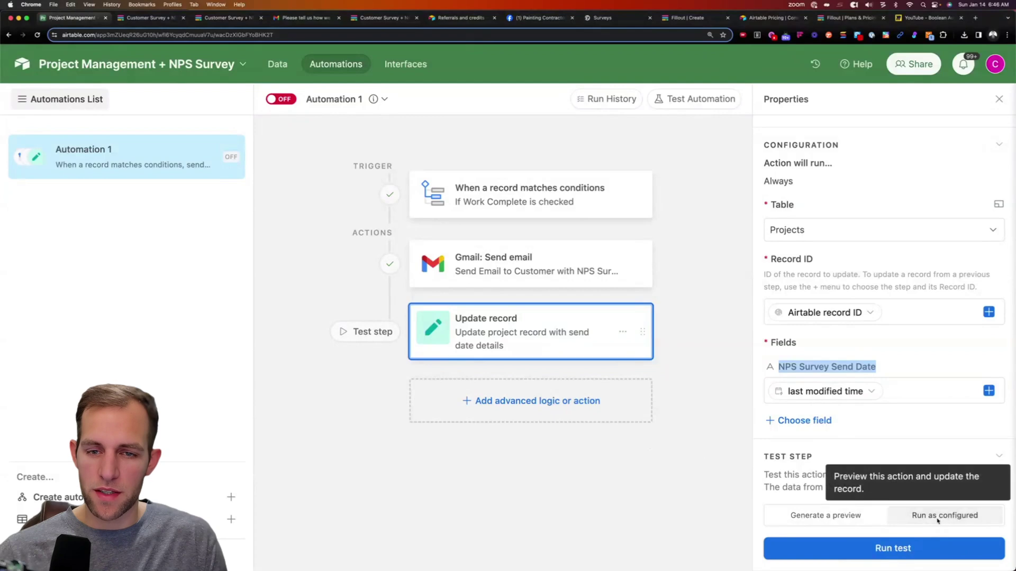
{"action": "left_click", "coordinate": [881, 551]}
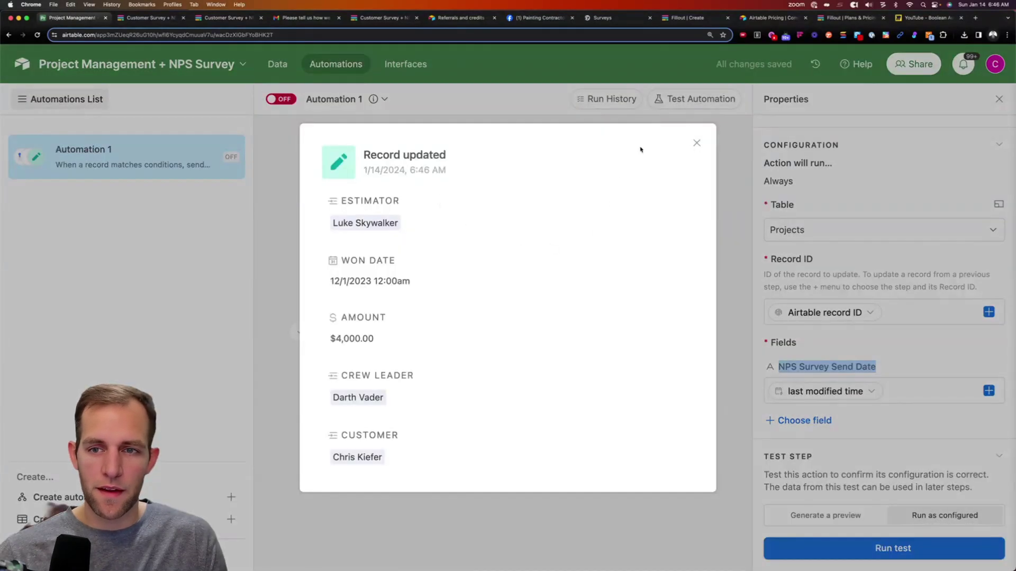
{"action": "left_click", "coordinate": [697, 145]}
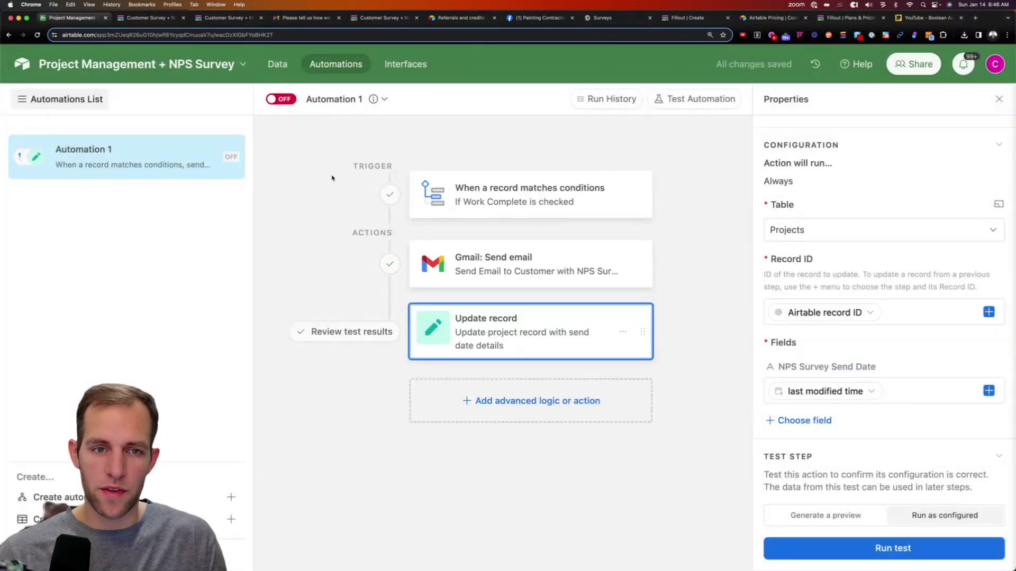
{"action": "left_click", "coordinate": [284, 100]}
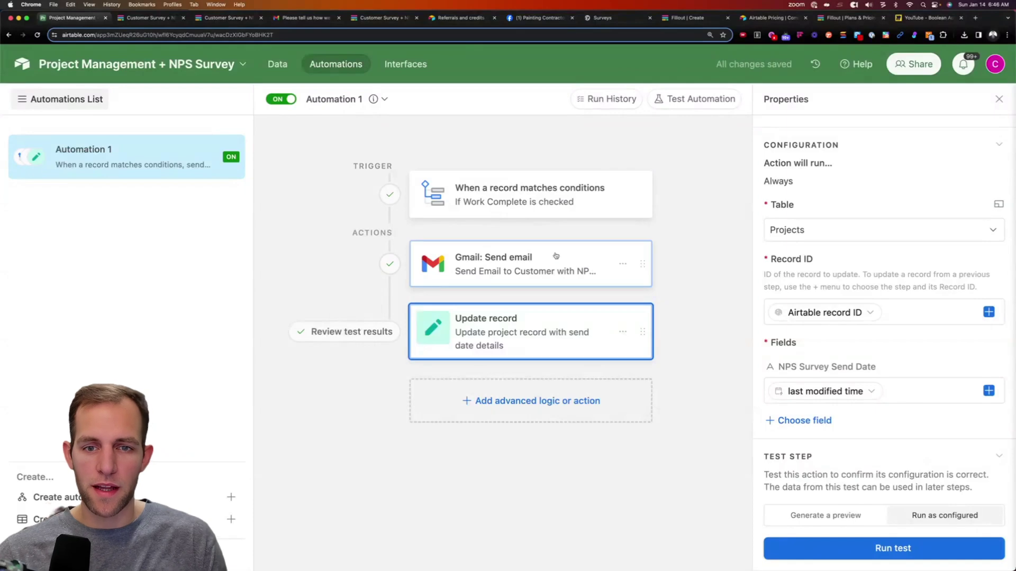
{"action": "left_click", "coordinate": [496, 209]}
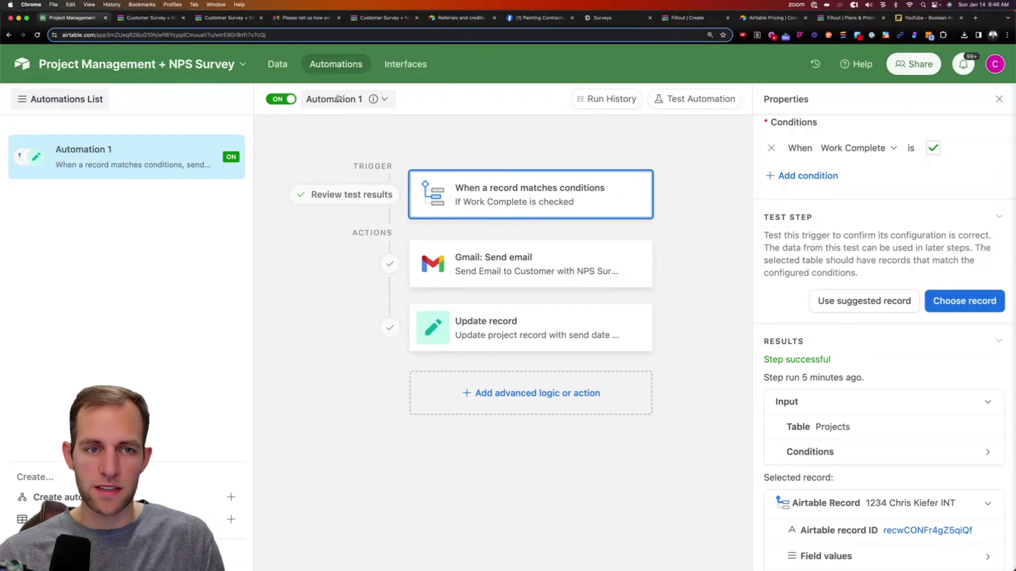
Step: Untick and re-tick Work Complete on row 1, then confirm NPS Survey Send Date now holds a timestamp
{"action": "left_click", "coordinate": [277, 64]}
{"action": "scroll", "coordinate": [703, 231], "scroll_direction": "right", "scroll_amount": 3}
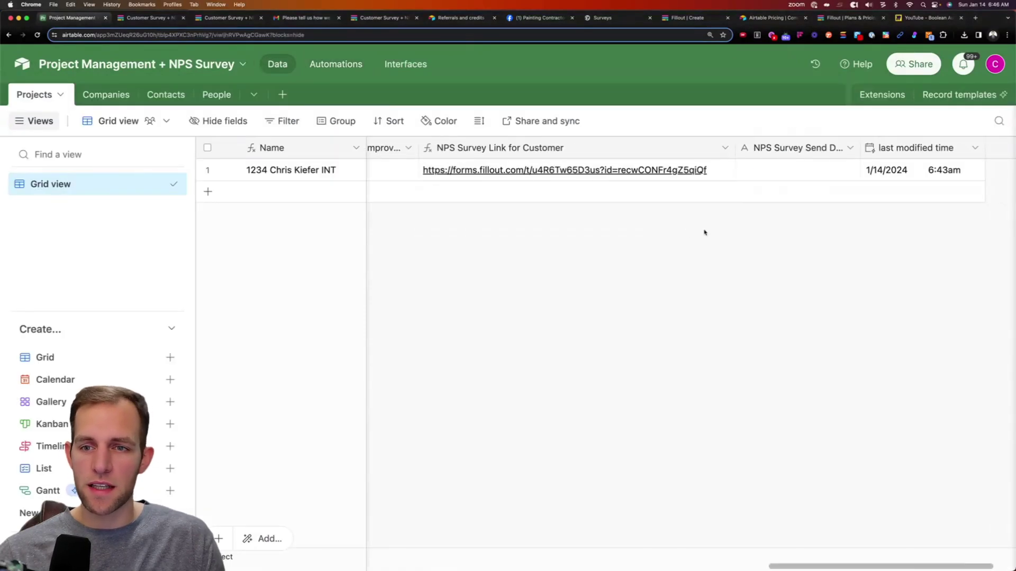
{"action": "scroll", "coordinate": [661, 566], "scroll_direction": "left", "scroll_amount": 10}
{"action": "scroll", "coordinate": [660, 569], "scroll_direction": "left", "scroll_amount": 15}
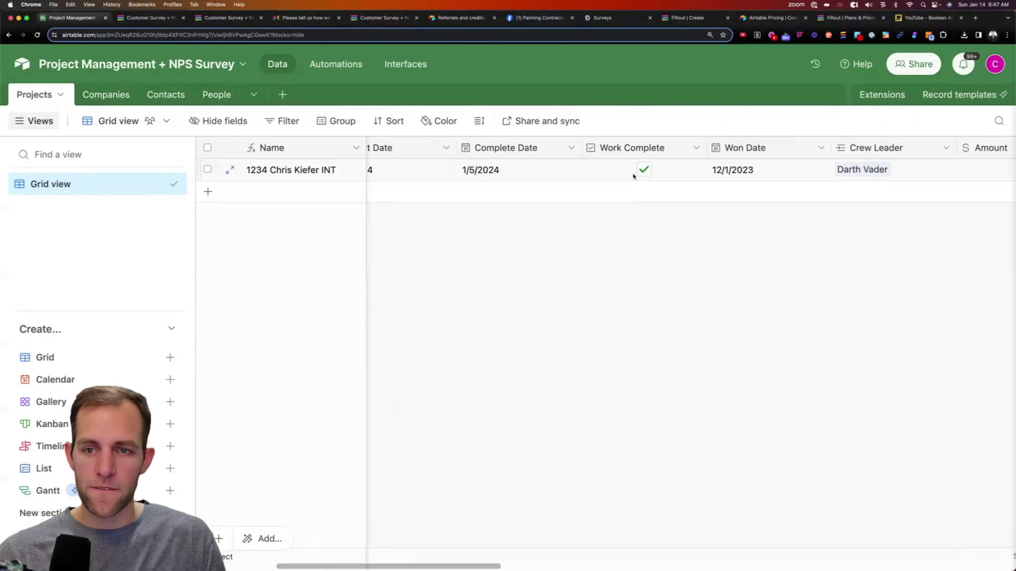
{"action": "left_click", "coordinate": [641, 174]}
{"action": "scroll", "coordinate": [618, 244], "scroll_direction": "right", "scroll_amount": 2}
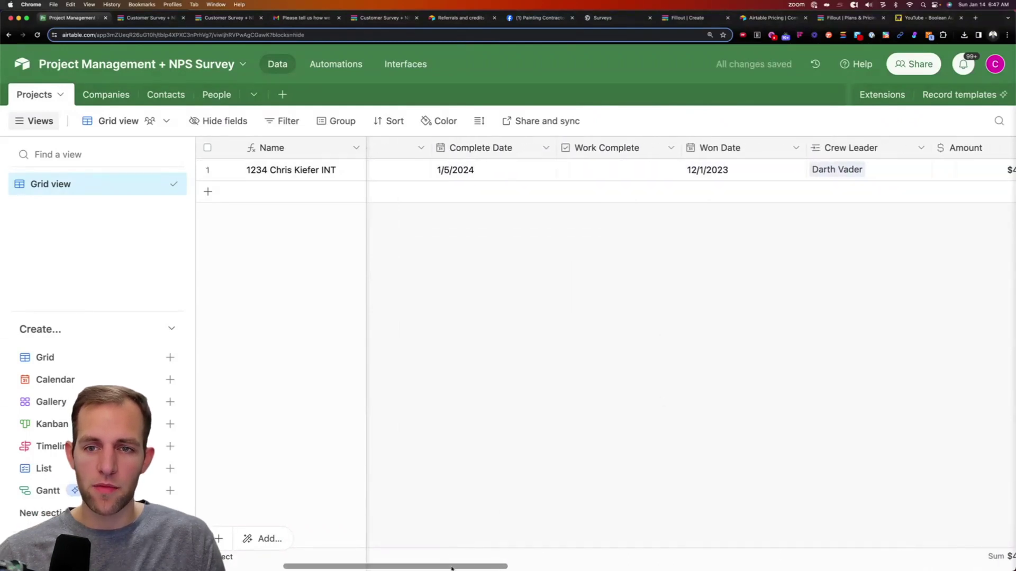
{"action": "left_click", "coordinate": [611, 170]}
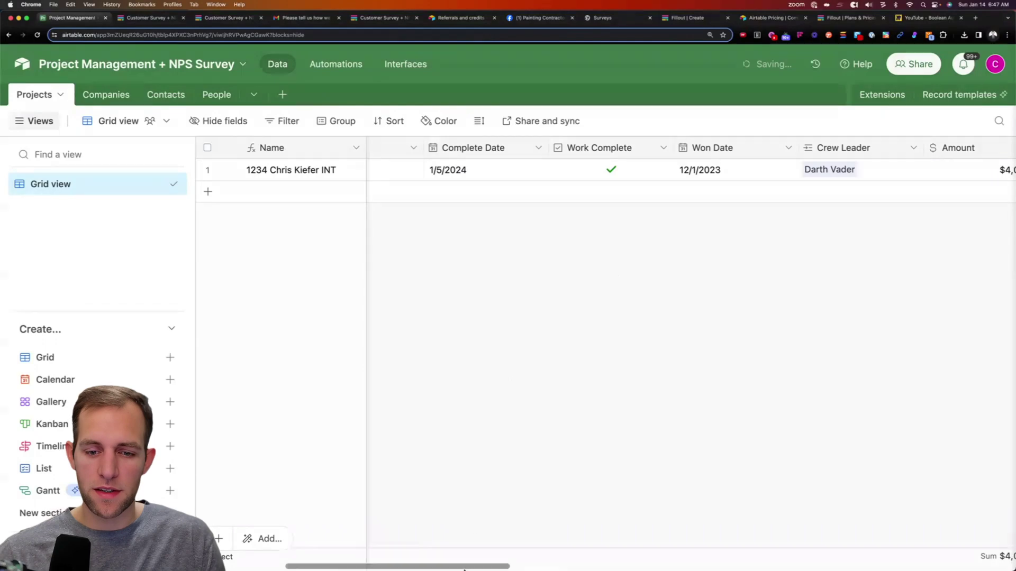
{"action": "left_click_drag", "start_coordinate": [466, 568], "coordinate": [959, 549]}
{"action": "scroll", "coordinate": [959, 550], "scroll_direction": "right", "scroll_amount": 1}
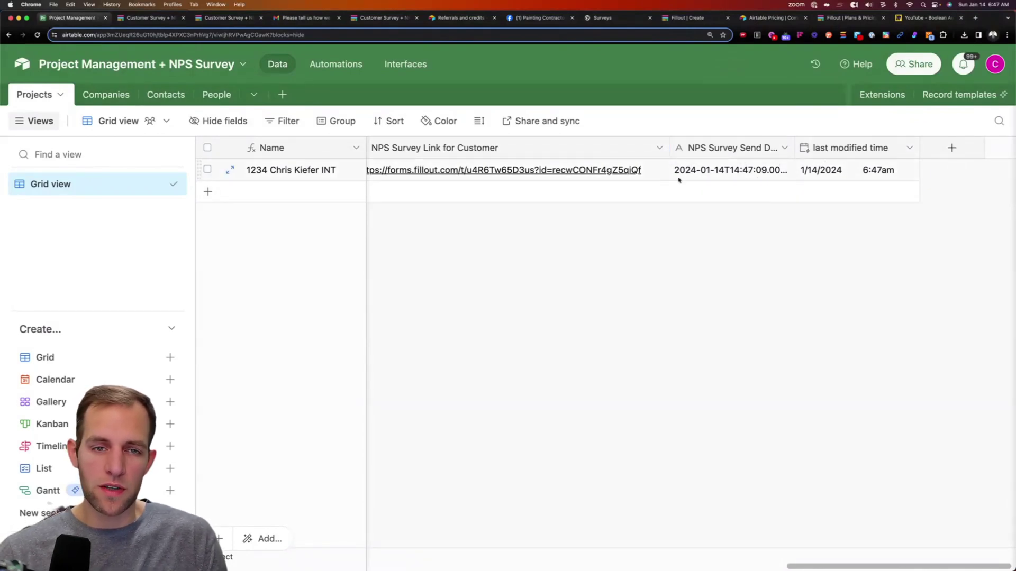
Step: Open the new 'Please tell us how we did' survey email received at 6:47 AM
{"action": "left_click", "coordinate": [306, 18]}
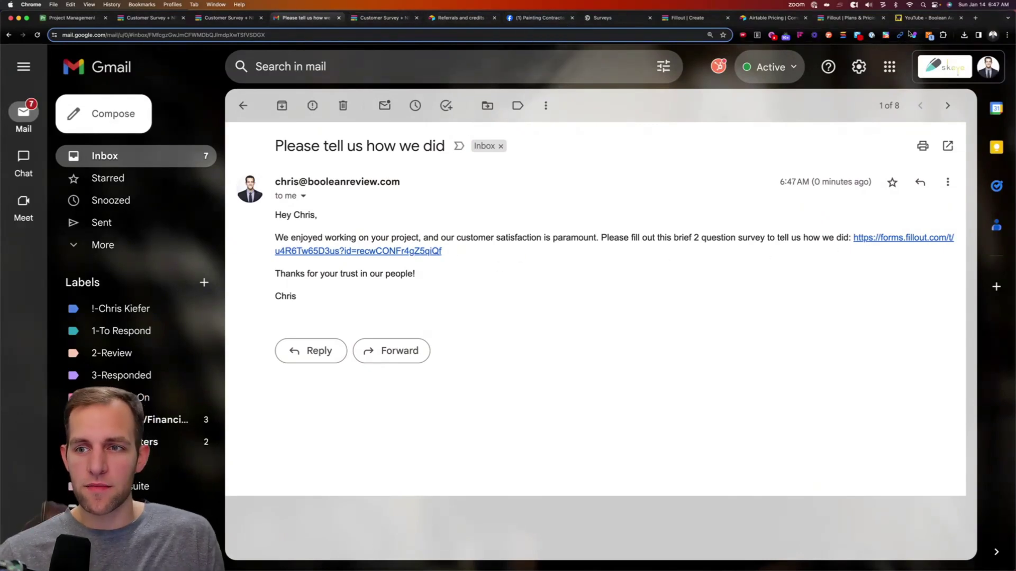
Step: Switch to the 'YouTube - Boolean Automation' Miro board with the video plan and survey flow
{"action": "left_click", "coordinate": [927, 18]}
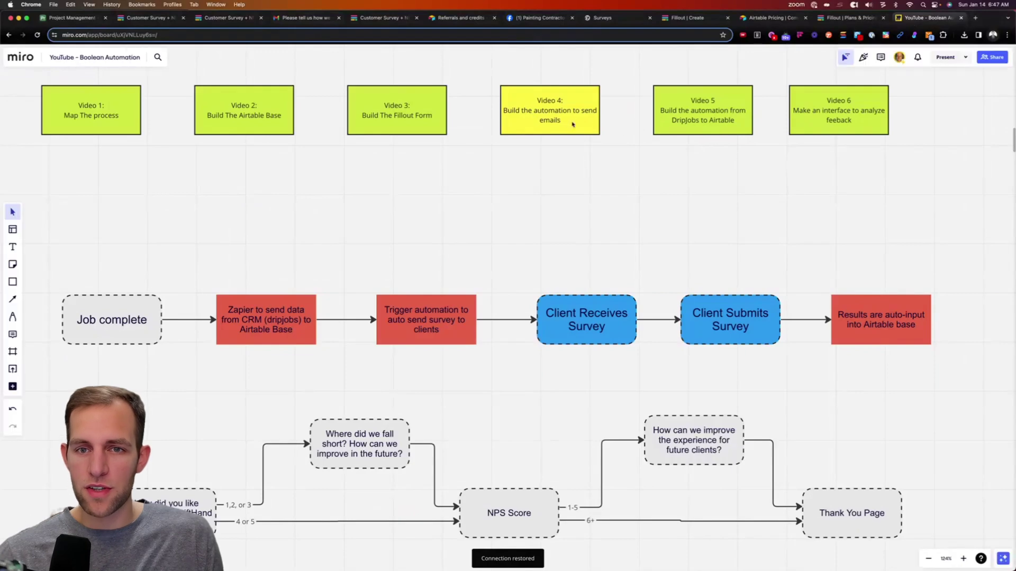